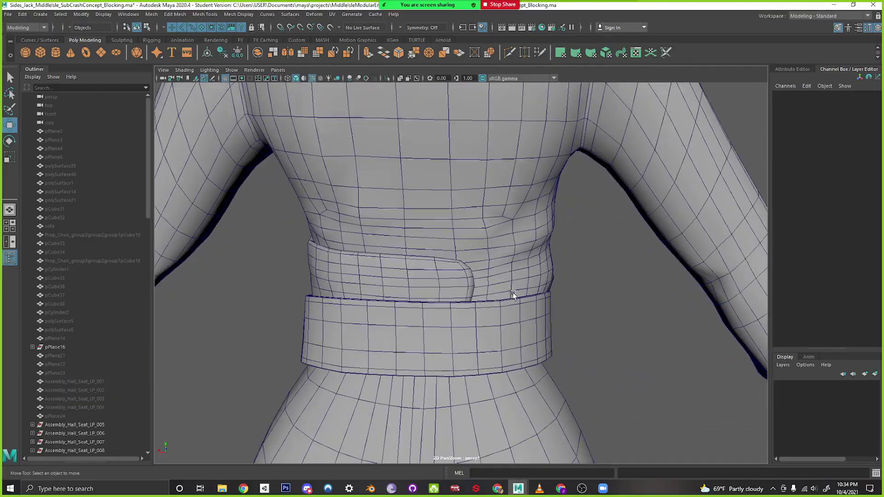
Examine the wireframe of the character's shirt at the waist, the belt and the buckle from the back, side and front
left_click(513, 296)
mouse_move(546, 347)
left_mouse_down("alt")
mouse_move(490, 344)
mouse_move(537, 348)
left_mouse_up("alt")
scroll(529, 350, "down", 3)
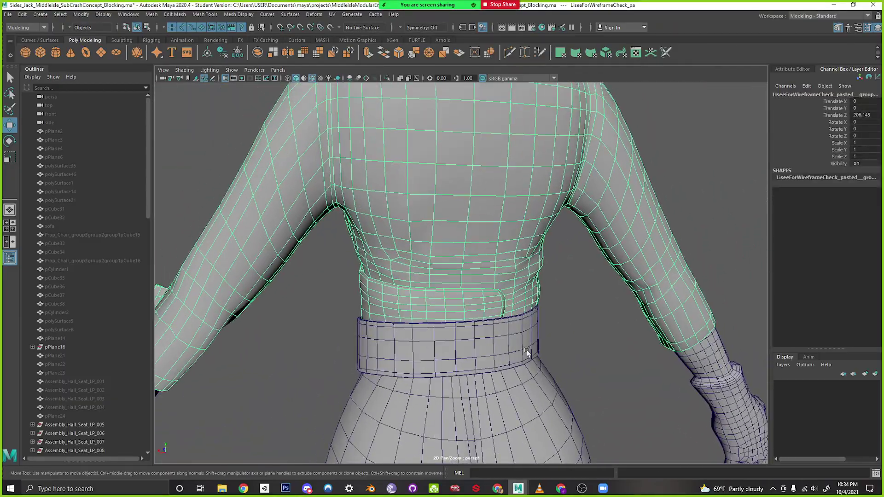
left_click_drag(628, 331, 556, 266, "alt")
right_click_drag(556, 266, 579, 325, "alt")
left_click_drag(578, 326, 491, 345, "alt")
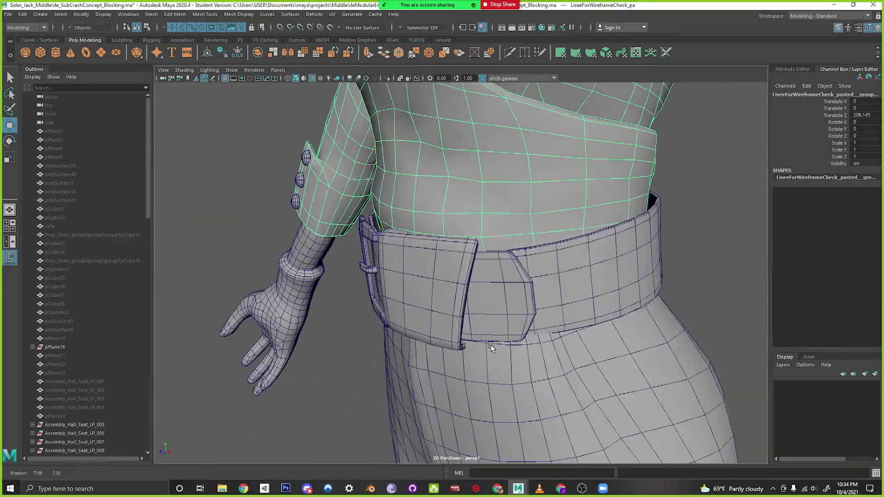
left_click(456, 318)
left_click_drag(553, 318, 610, 326, "alt")
left_click(569, 272)
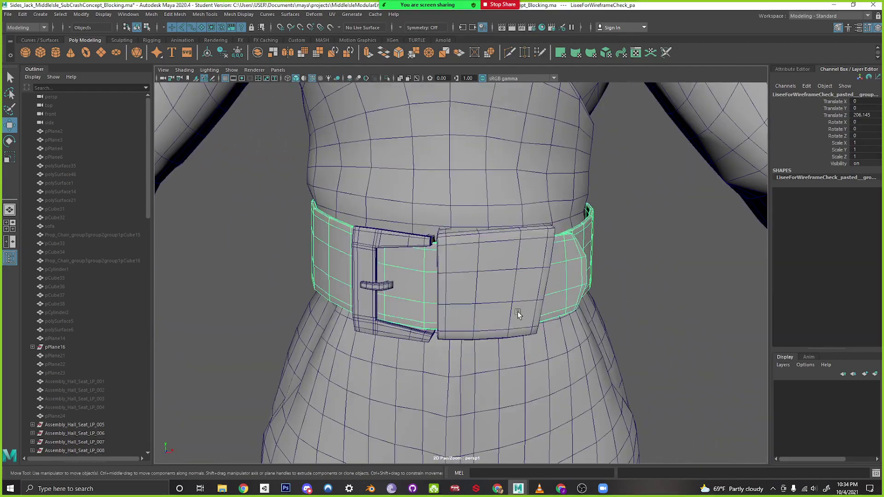
left_click_drag(517, 314, 583, 308, "alt")
left_click(502, 268)
left_click_drag(502, 267, 483, 308, "alt")
right_click_drag(482, 308, 459, 286, "alt")
left_click_drag(459, 286, 435, 295, "alt")
left_click(533, 278)
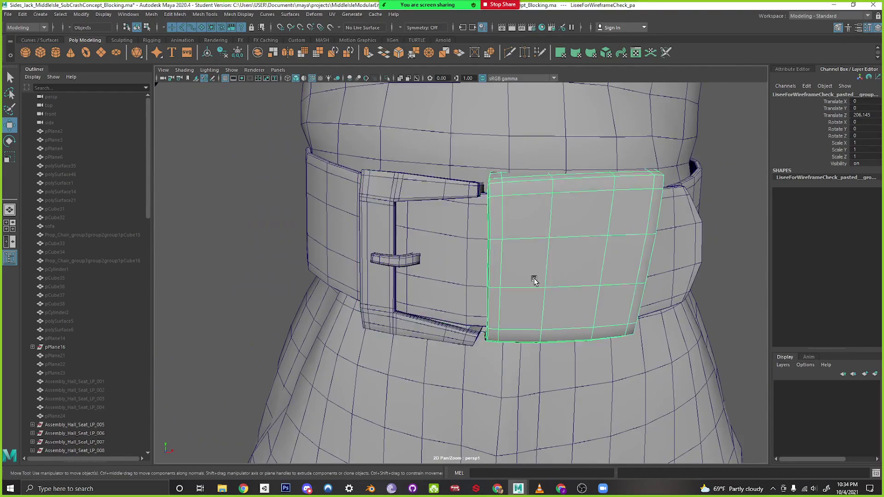
Inspect the mesh of the trousers, forearms and gloved hands on the full figure
scroll(615, 300, "down", 5)
left_click(615, 300)
left_click_drag(615, 300, 539, 281, "alt")
left_click(590, 302)
scroll(600, 304, "down", 5)
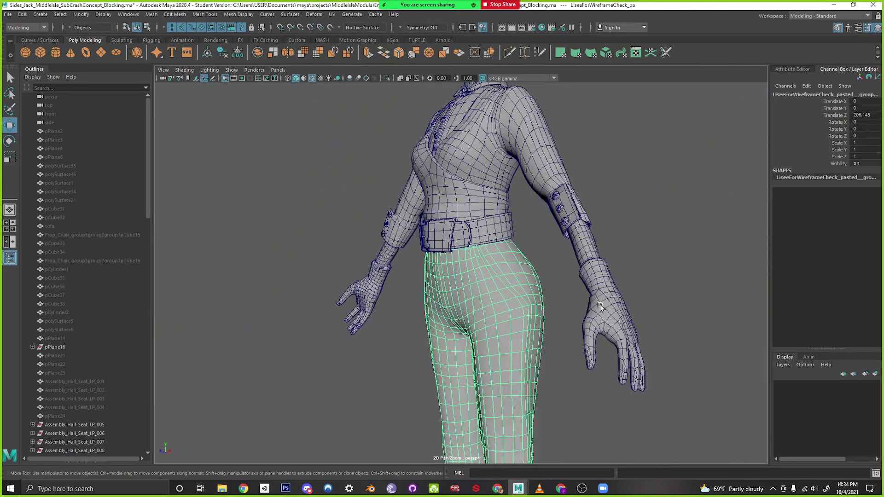
left_click(601, 305)
middle_click_drag(579, 329, 553, 218, "alt")
left_click(591, 276)
scroll(551, 318, "down", 5)
Examine the topology of both boots and the trouser hems from the front and the side
left_click_drag(631, 360, 516, 341, "alt")
middle_click_drag(516, 342, 525, 230, "alt")
right_click_drag(430, 352, 846, 413, "alt")
left_click_drag(473, 364, 411, 377, "alt")
left_click(485, 343)
left_click(651, 326)
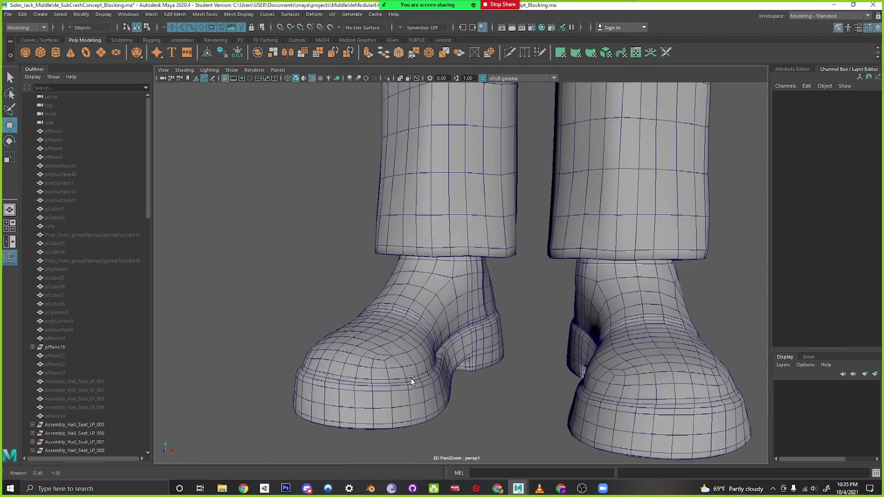
middle_click_drag(411, 377, 410, 375, "alt")
left_click_drag(413, 360, 549, 357, "alt")
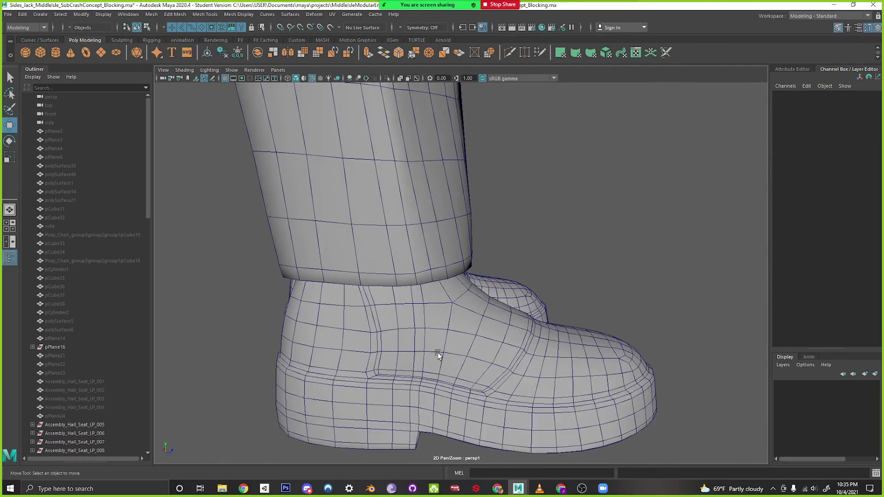
Select the front ankle and inner-side upper faces on the character's right boot
left_click(438, 356)
middle_click_drag(438, 356, 433, 348, "alt")
right_click_drag(433, 349, 490, 349, "alt")
left_click_drag(434, 331, 323, 322, "alt")
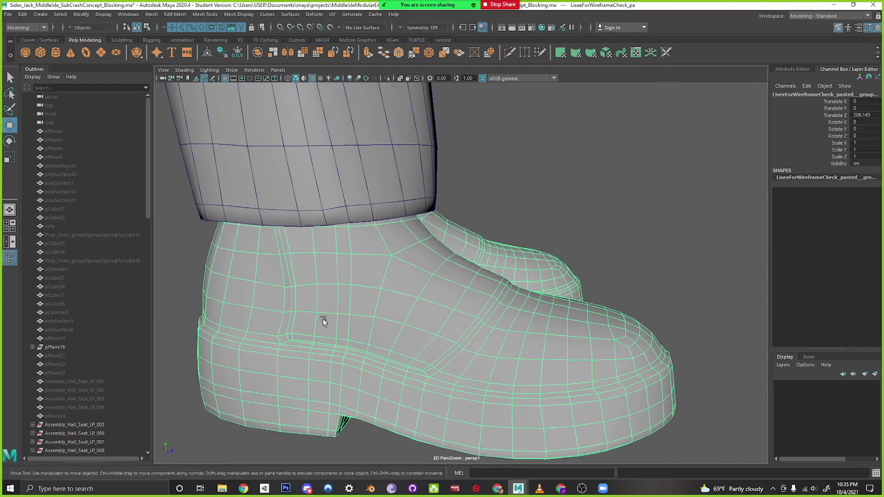
right_click_drag(306, 258, 306, 276)
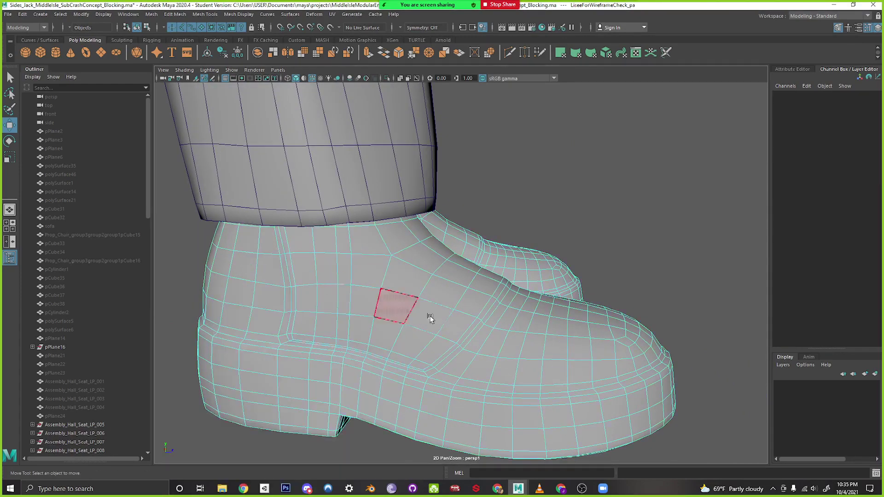
left_click_drag(395, 306, 304, 323, "alt")
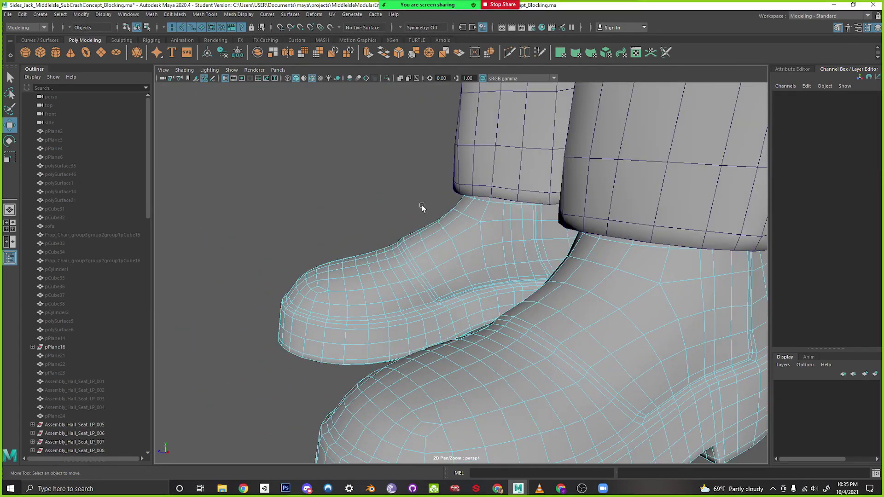
left_click_drag(422, 205, 466, 289)
left_click(405, 234, "shift")
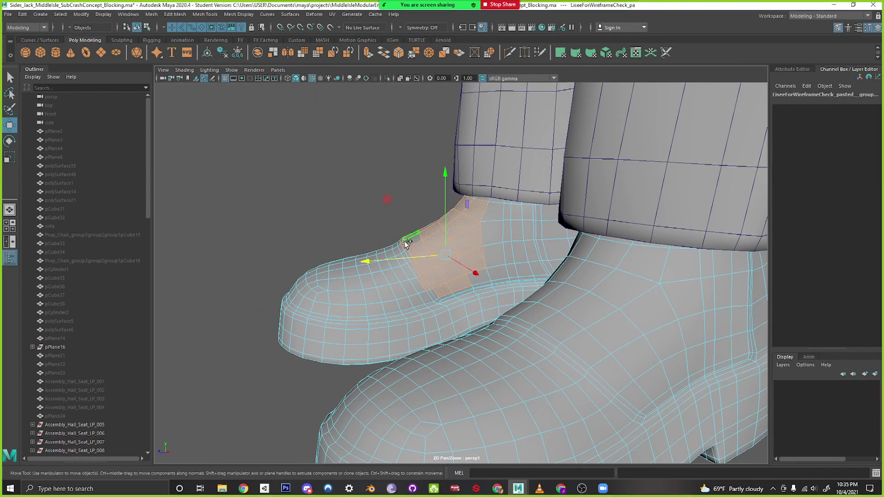
left_click_drag(492, 230, 534, 275, "shift")
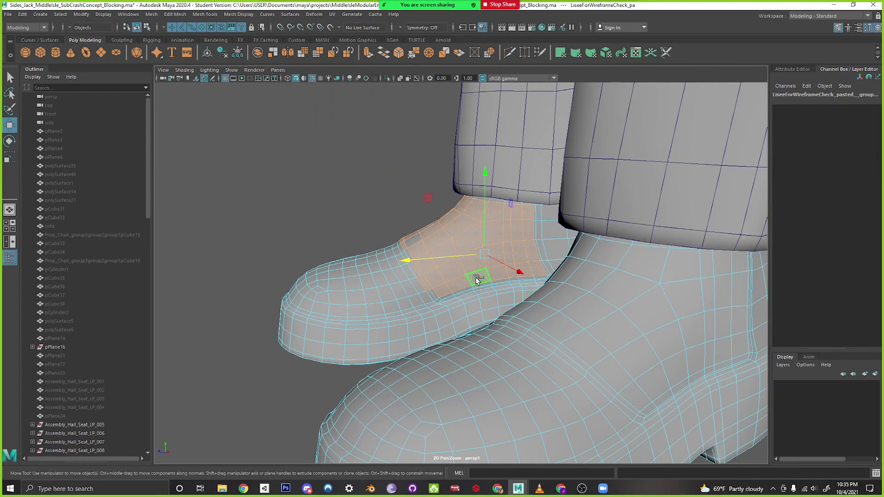
Extend the face selection across the outer side of the right boot's ankle, up to beneath the trouser hem
left_click_drag(474, 276, 401, 312, "alt")
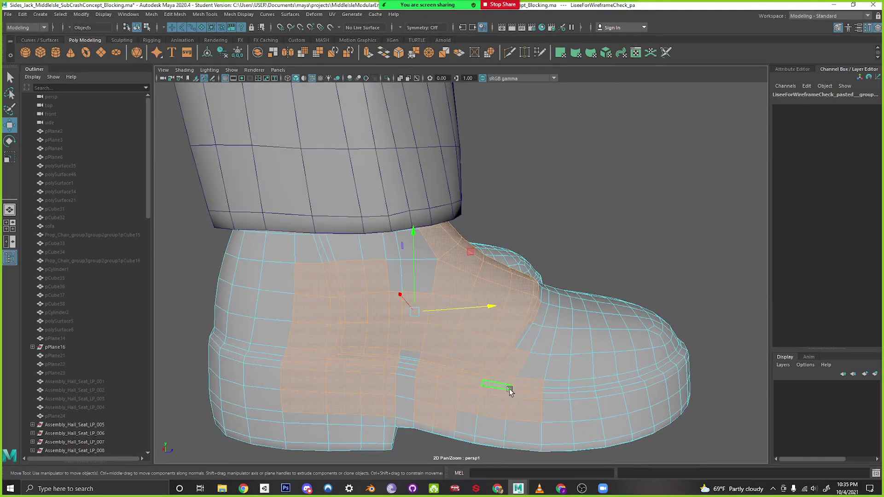
left_click_drag(561, 414, 483, 419, "alt")
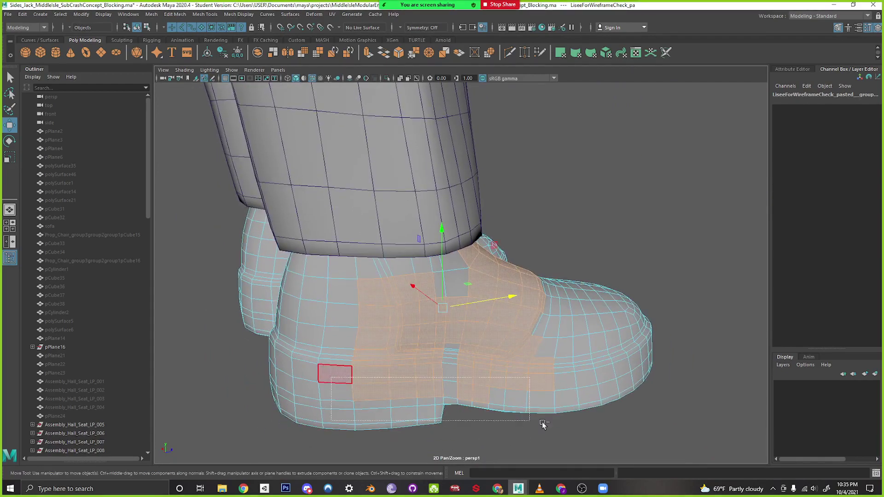
left_click_drag(608, 419, 397, 286, "alt")
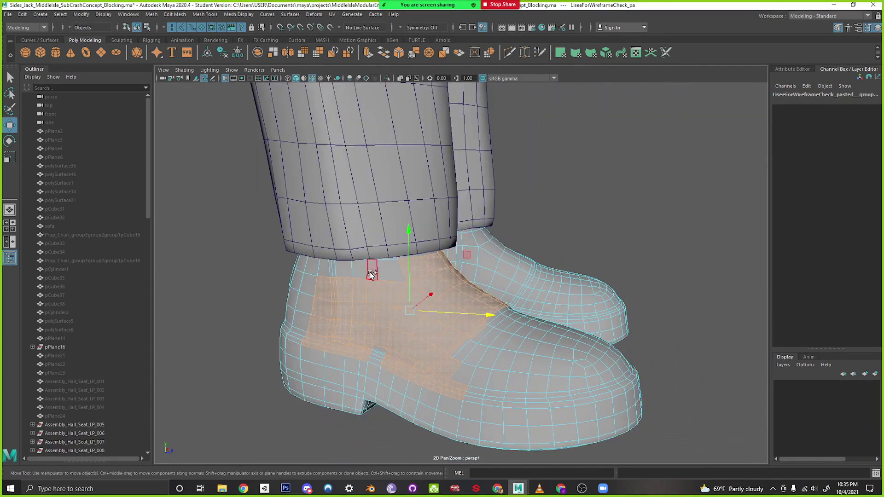
left_click(342, 272, "shift")
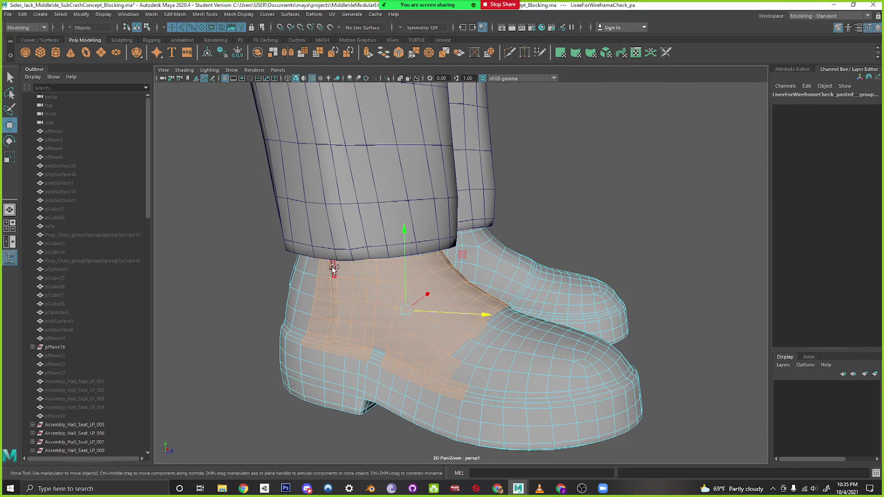
left_click_drag(503, 351, 410, 304, "alt")
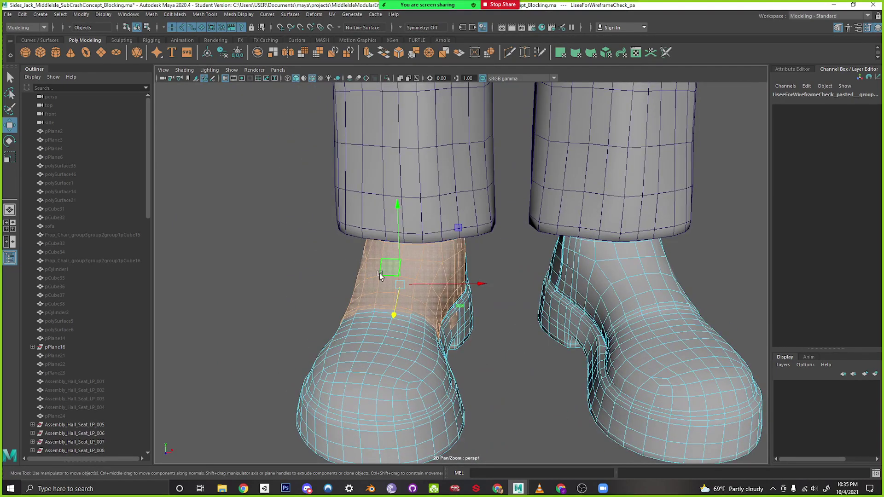
Detach the selected ankle faces and separate the boots mesh into individual objects
left_click(175, 14)
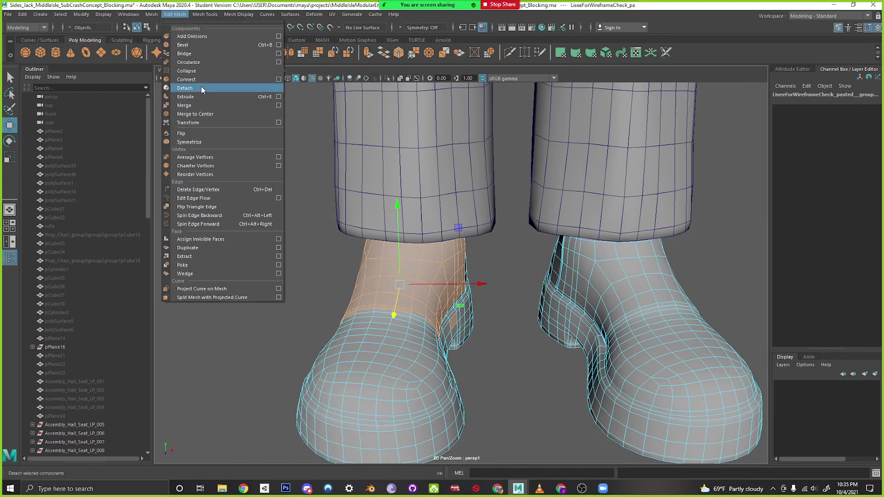
left_click(201, 87)
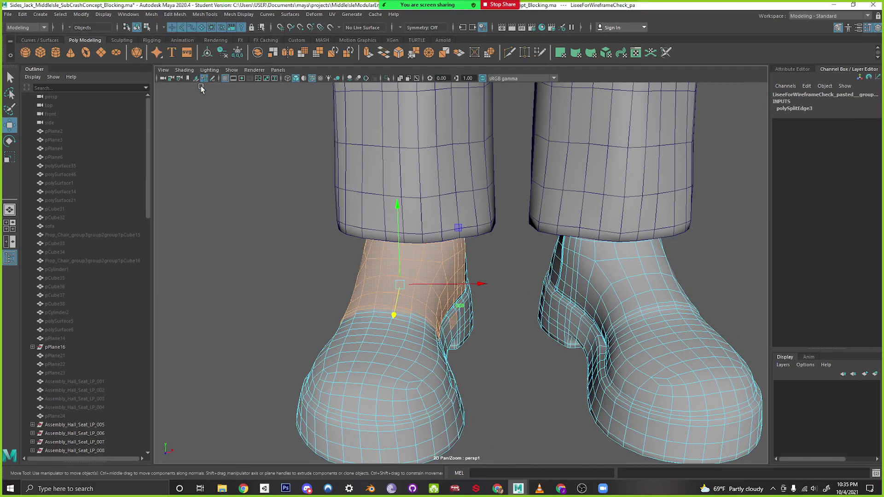
right_click_drag(371, 251, 414, 236)
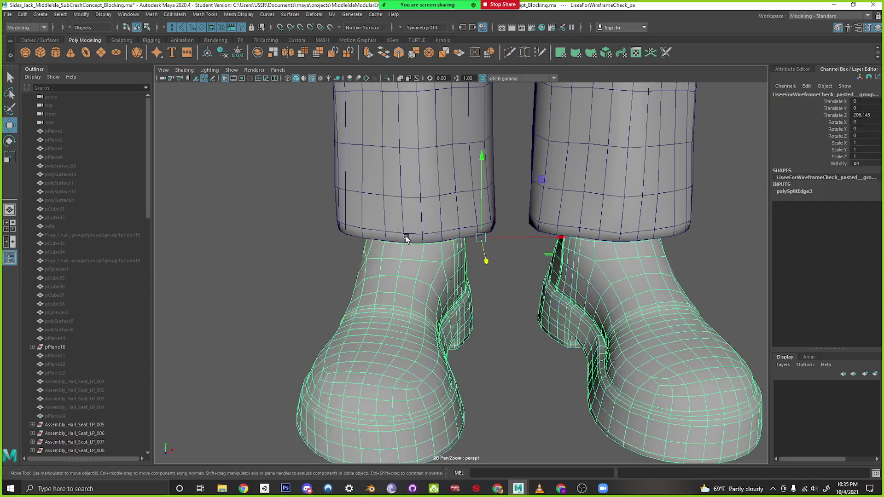
left_click(165, 15)
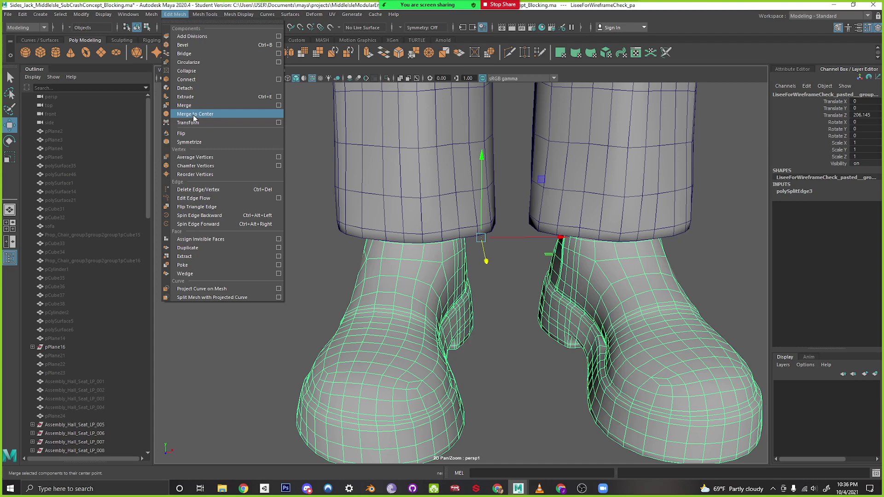
left_click(183, 14)
left_click(152, 14)
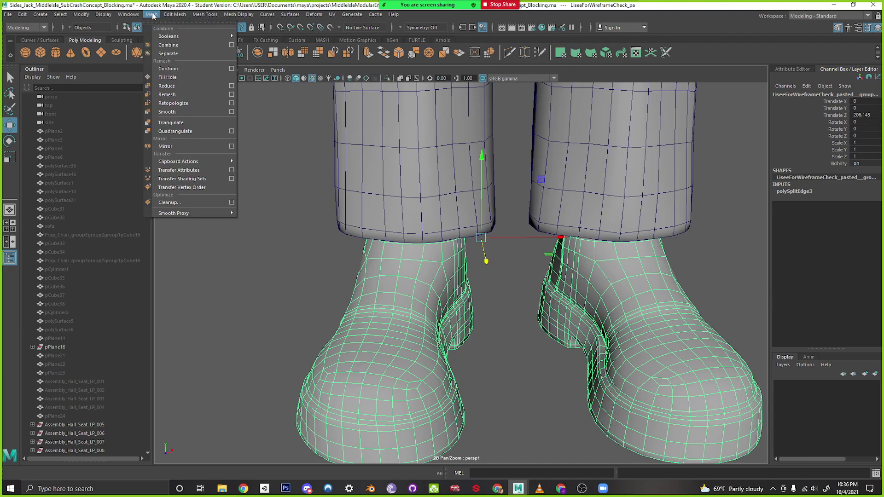
left_click(163, 53)
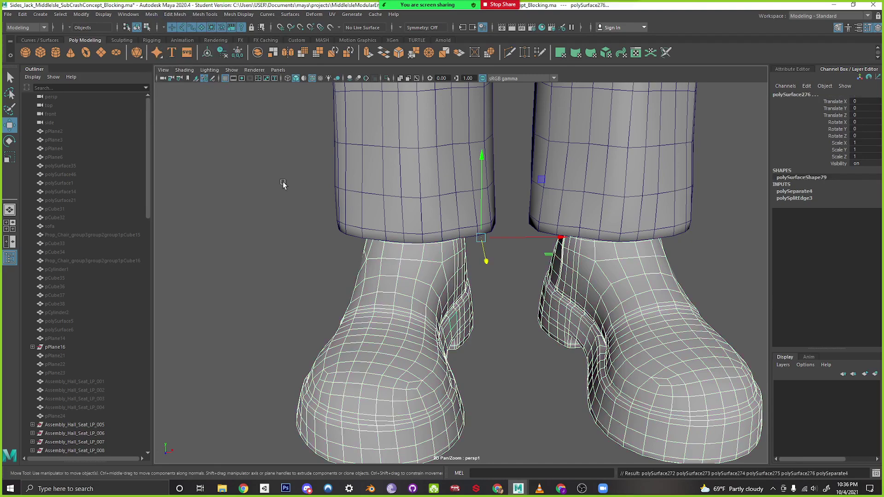
Select all faces of the detached ankle panel and push them slightly outward along their normals
left_click_drag(392, 299, 446, 313, "alt")
left_click_drag(474, 352, 427, 338, "alt")
right_click_drag(397, 250, 470, 237)
left_click(416, 270)
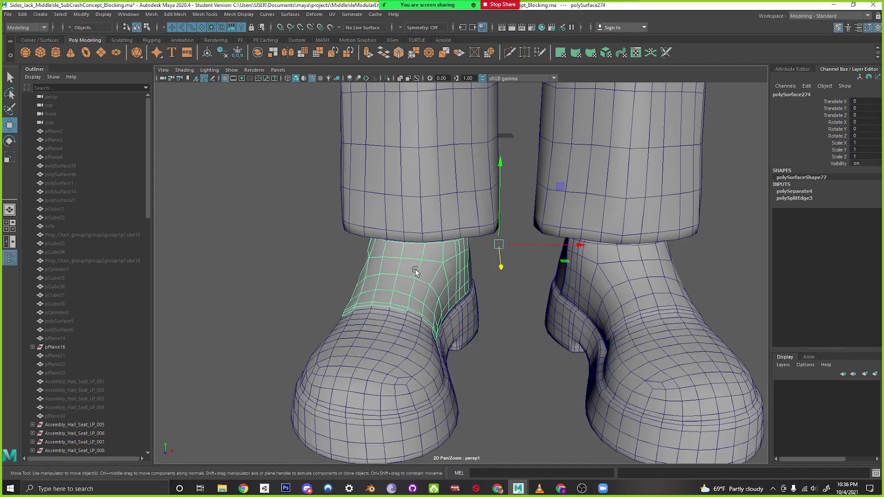
right_click_drag(415, 251, 415, 275)
left_click(415, 272)
left_click_drag(435, 312, 480, 319, "alt")
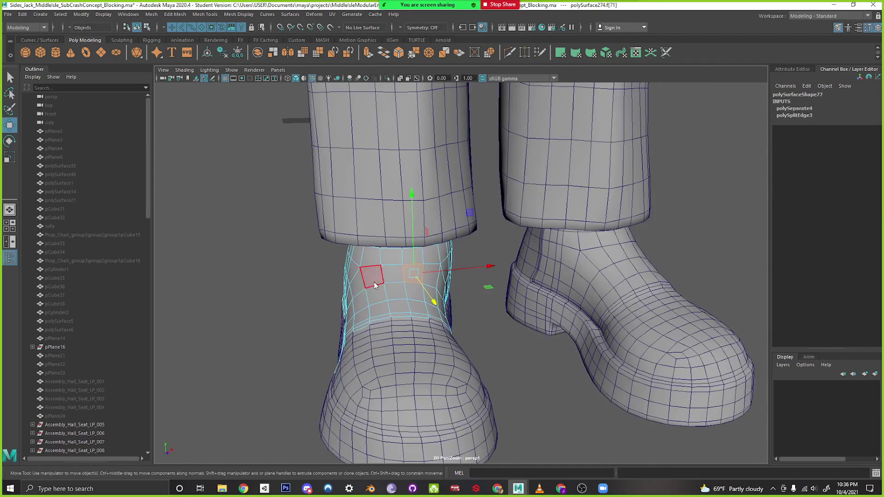
right_click_drag(375, 276, 416, 240)
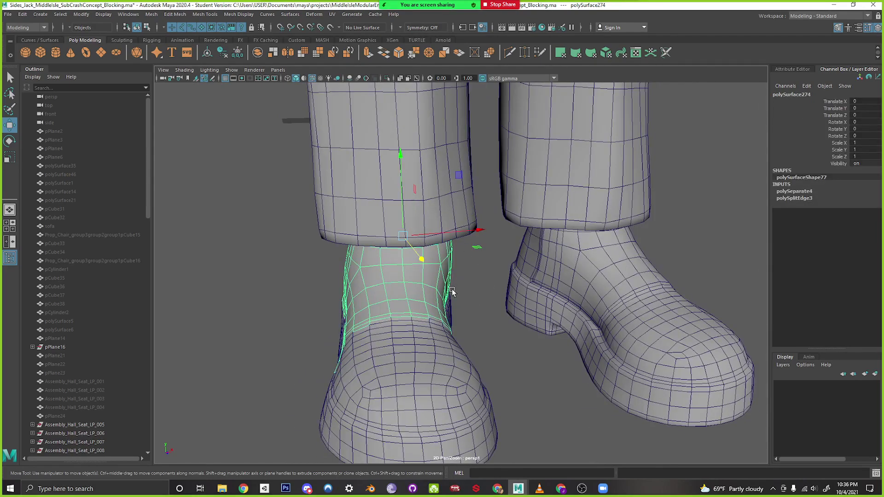
right_click_drag(396, 281, 396, 300)
key("ctrl+shift+a")
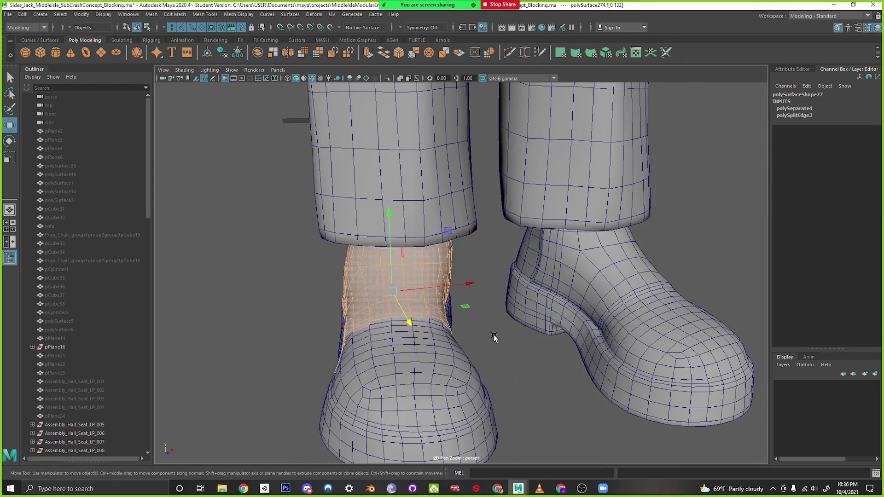
middle_click_drag(493, 334, 499, 336, "ctrl")
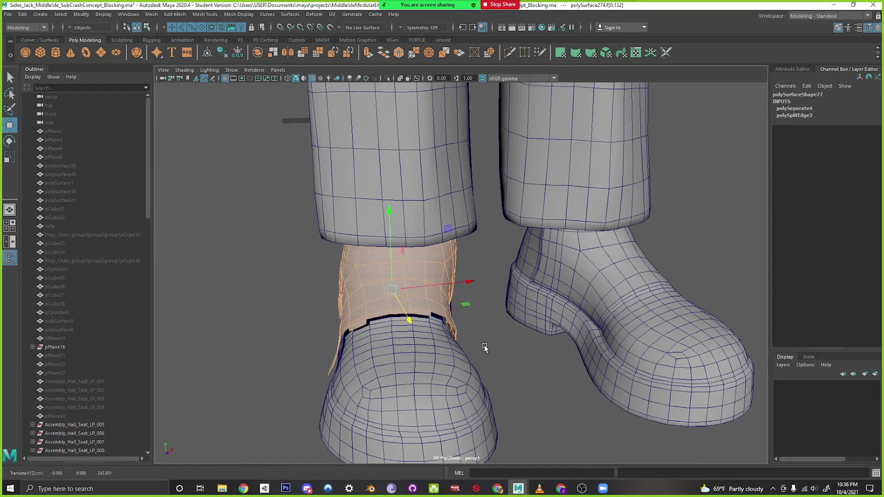
Extrude the ankle panel's border edges inward to give the raised panel a visible thickness
left_click_drag(483, 344, 564, 336, "alt")
right_click_drag(512, 340, 490, 370, "alt")
right_click_drag(413, 251, 418, 225)
double_click(383, 363)
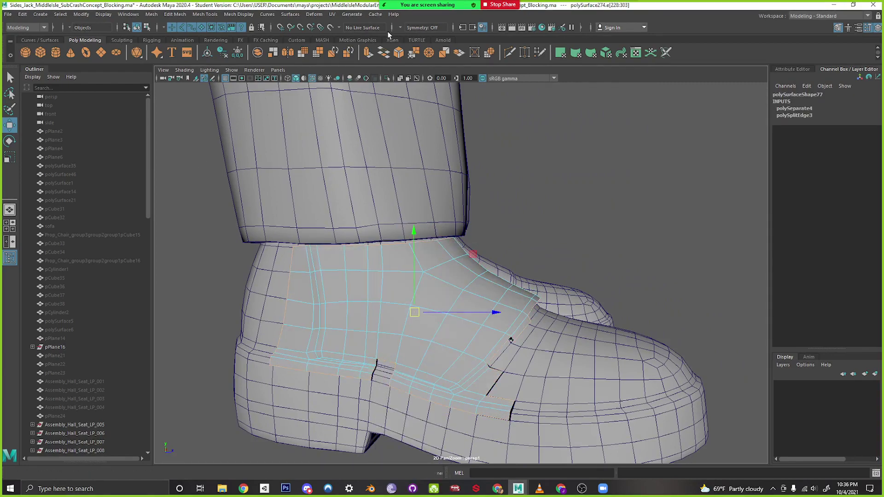
key("ctrl+e")
left_click_drag(470, 232, 281, 354, "alt")
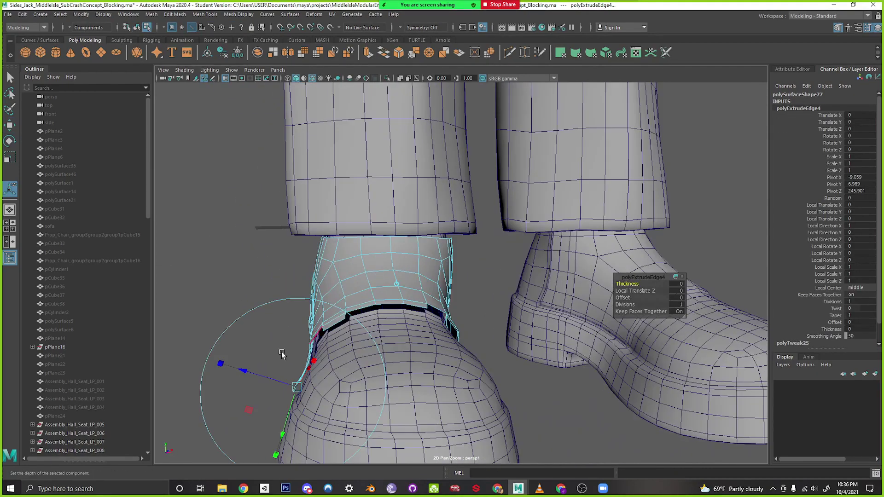
left_click_drag(240, 373, 250, 375)
Return to whole-object selection and inspect the raised ankle panel against the remaining lower boot mesh
right_click_drag(347, 264, 387, 241)
left_click(488, 261)
left_click_drag(488, 261, 557, 351, "alt")
scroll(557, 352, "down", 3)
left_click(513, 334)
left_click_drag(513, 333, 494, 328, "alt")
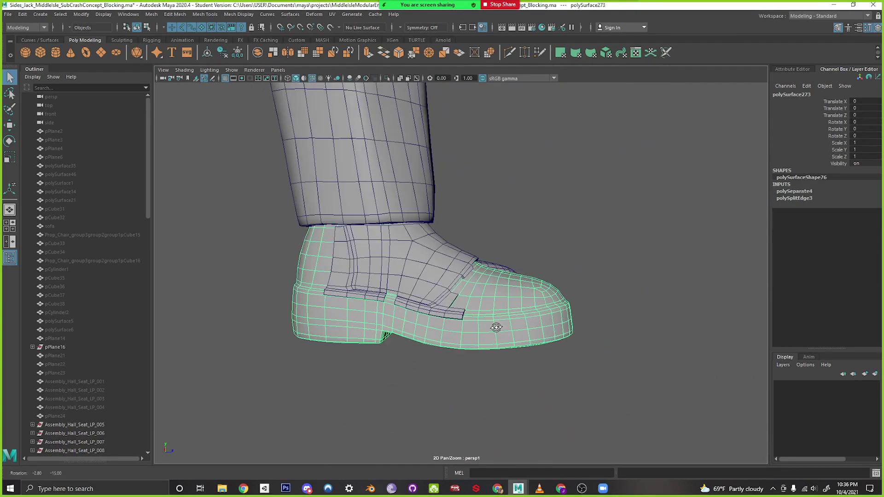
Switch to the LisseArtDirection.jpg reference in the browser and enlarge the painted shoes and the loafer photos for study
left_click(307, 489)
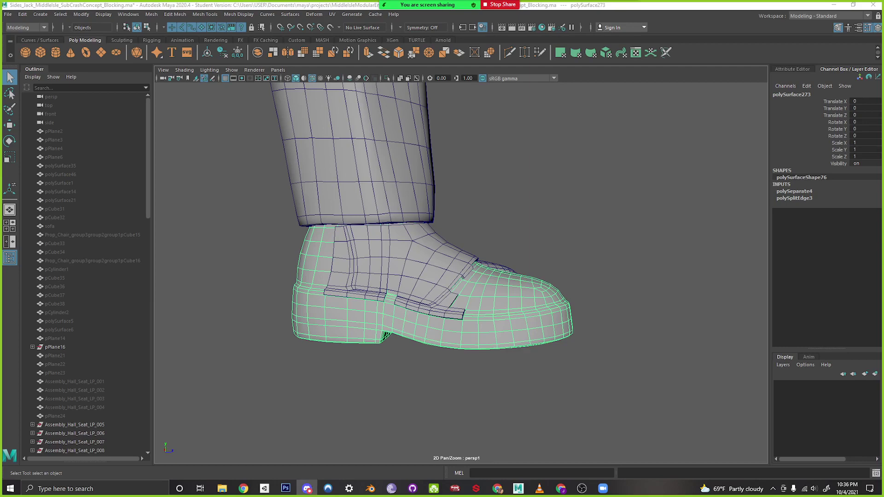
key("alt+Tab")
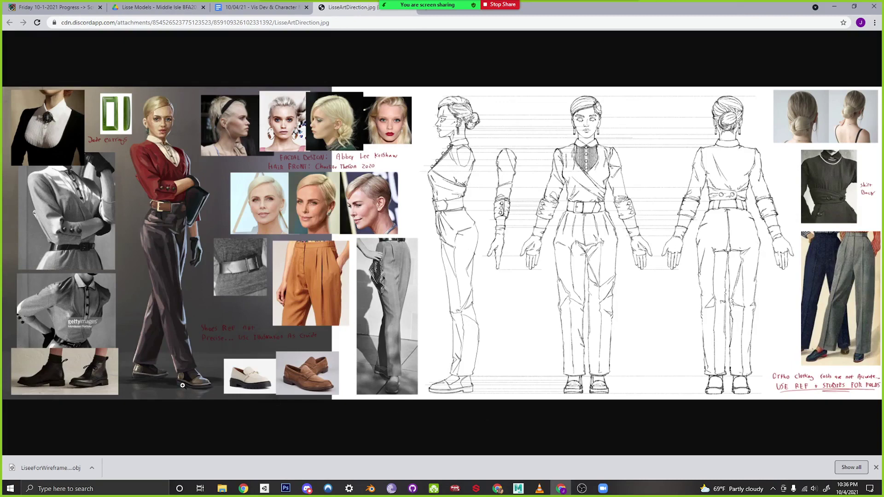
left_click(182, 385)
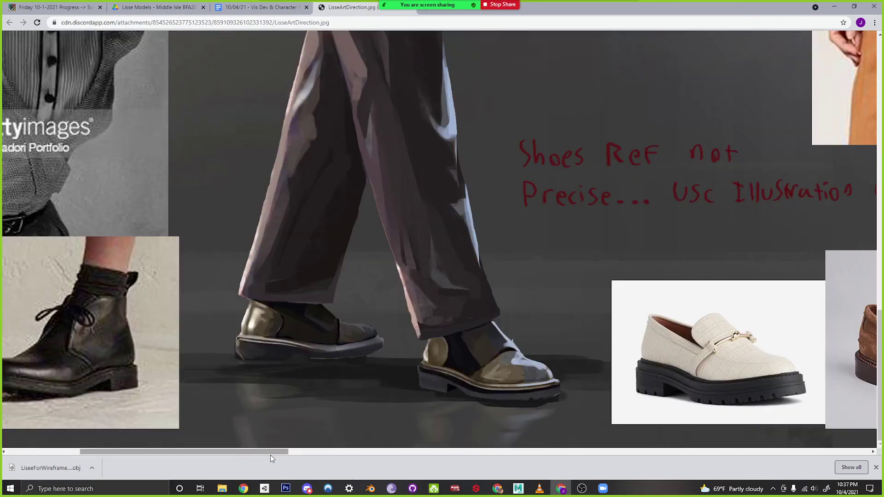
left_click_drag(269, 452, 412, 451)
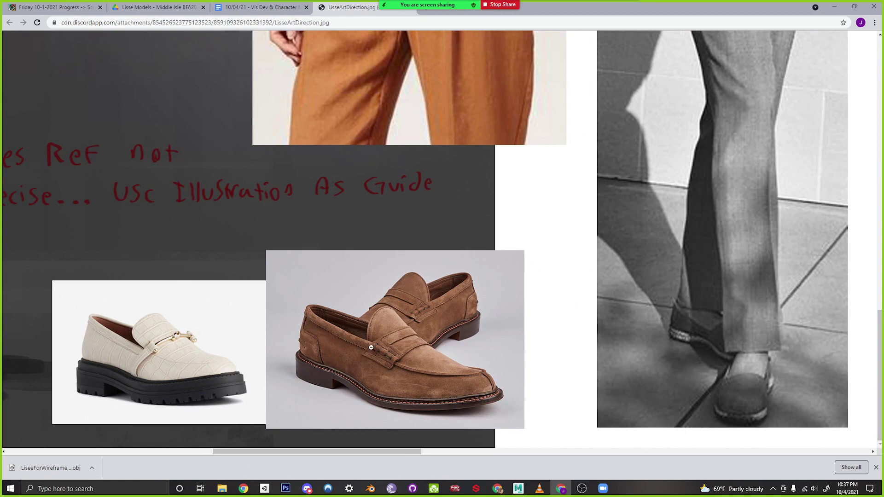
Compare the painted shoes with the loafer photos in the reference, and switch back to the Maya scene
left_click_drag(424, 457, 272, 444)
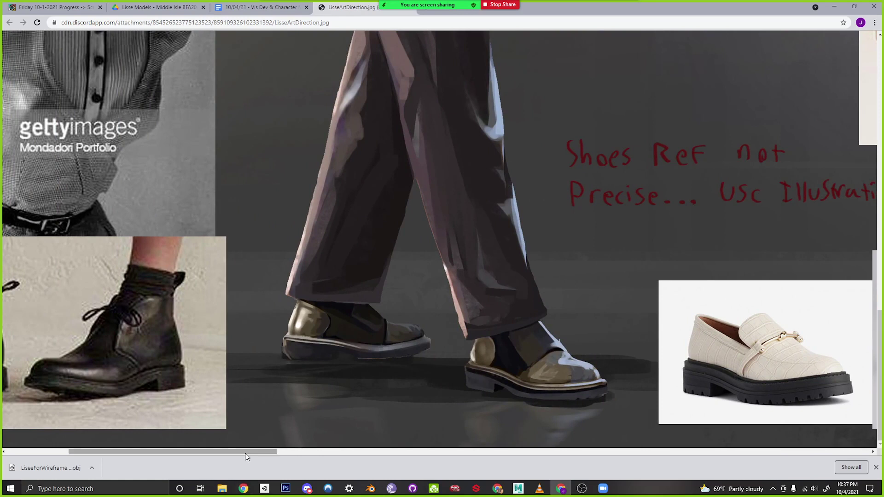
left_click_drag(246, 452, 317, 452)
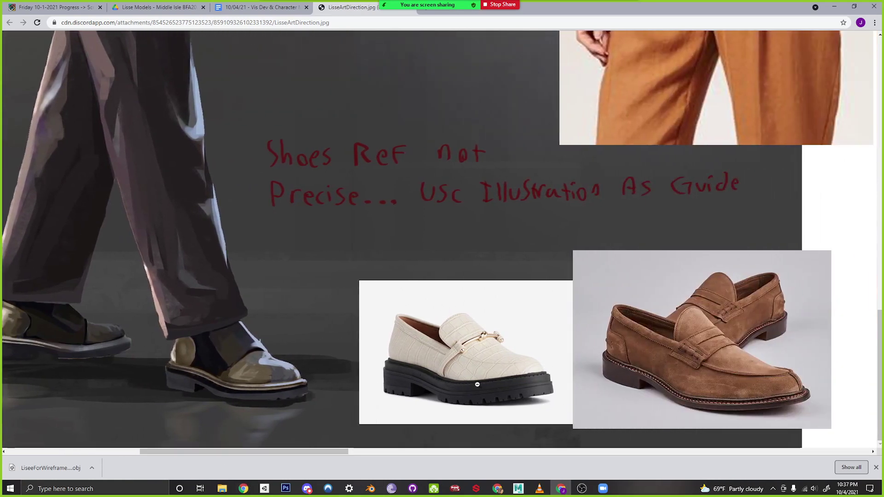
mouse_move(519, 490)
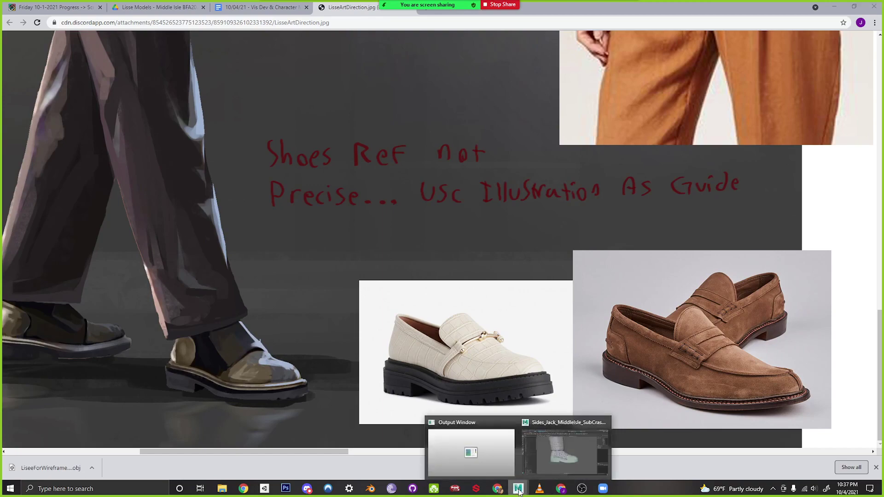
left_click(535, 453)
left_click_drag(535, 453, 382, 339, "alt")
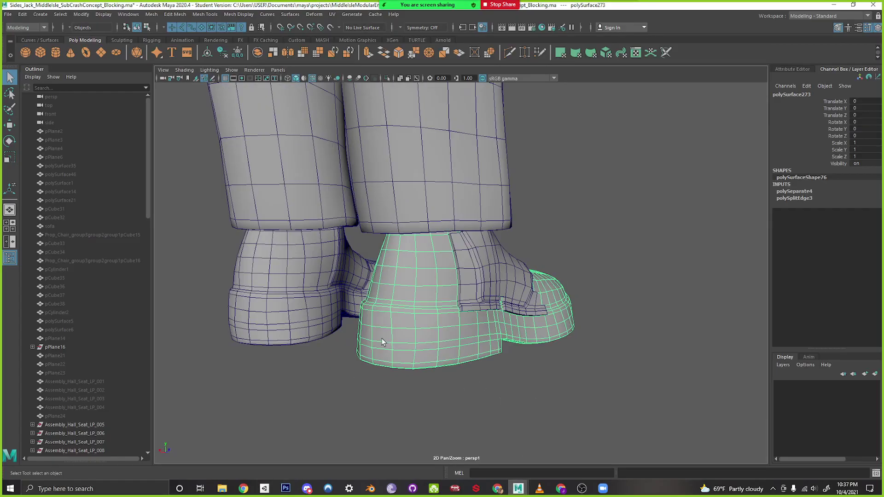
Inspect the raised ankle panel and lower boot mesh from the side, front and above, comparing them with the unmodified boot
right_click_drag(476, 269, 480, 235)
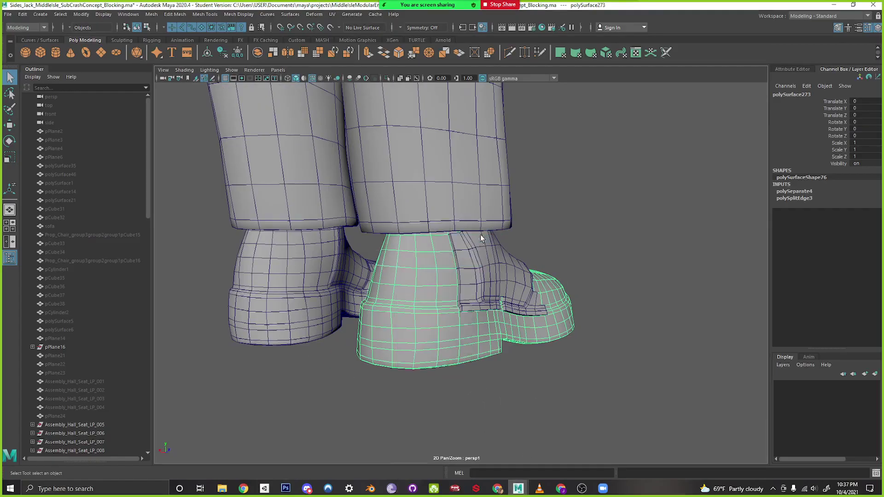
left_click(598, 328)
left_click_drag(598, 328, 435, 331, "alt")
right_click_drag(435, 331, 580, 368, "alt")
left_click_drag(580, 367, 481, 373, "alt")
left_click(384, 356)
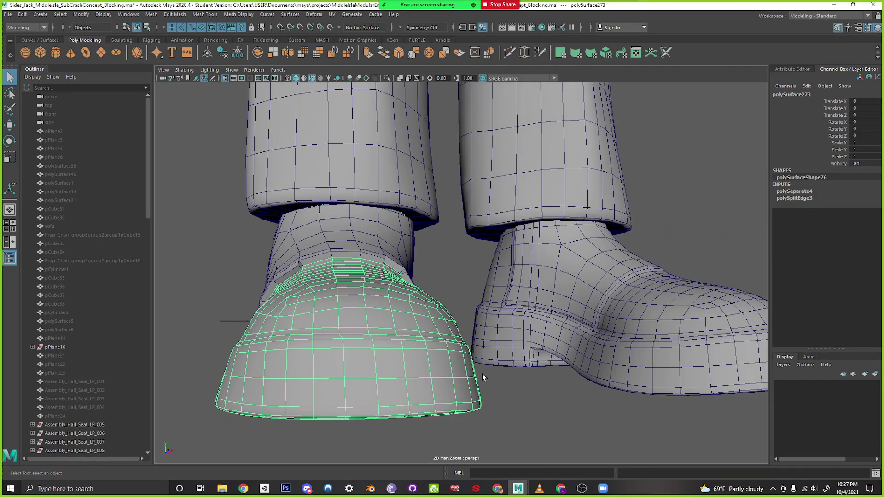
left_click_drag(453, 287, 421, 367, "alt")
middle_click_drag(421, 367, 428, 426, "alt")
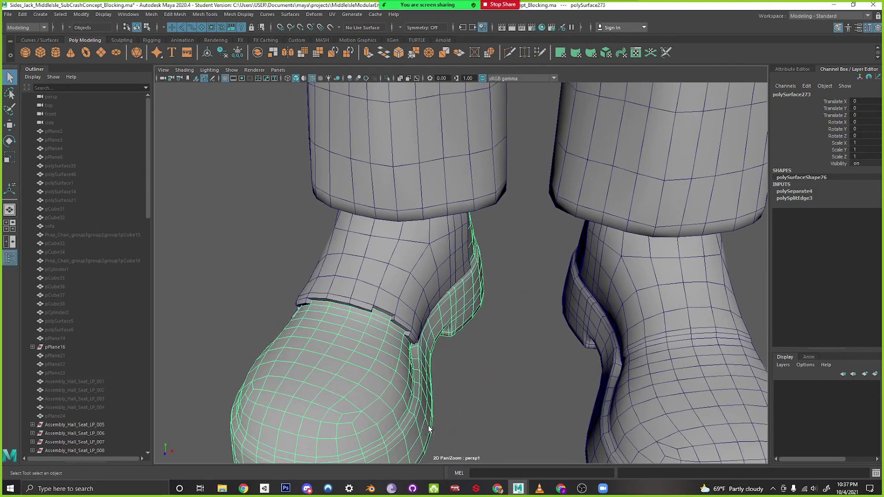
left_click_drag(428, 426, 530, 403, "alt")
scroll(529, 402, "down", 5)
mouse_move(452, 357)
left_mouse_down("alt")
mouse_move(637, 381)
mouse_move(446, 367)
left_mouse_up("alt")
left_click_drag(498, 400, 477, 392, "alt")
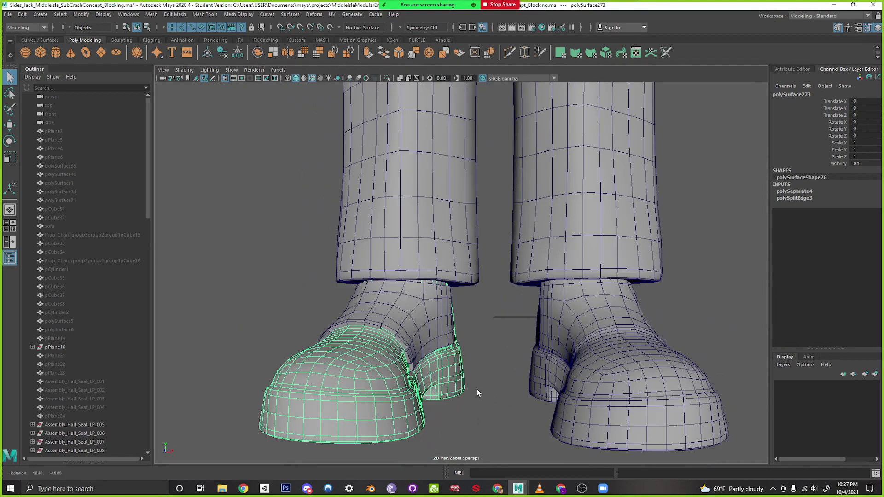
left_click(483, 364)
left_click_drag(493, 357, 477, 363, "alt")
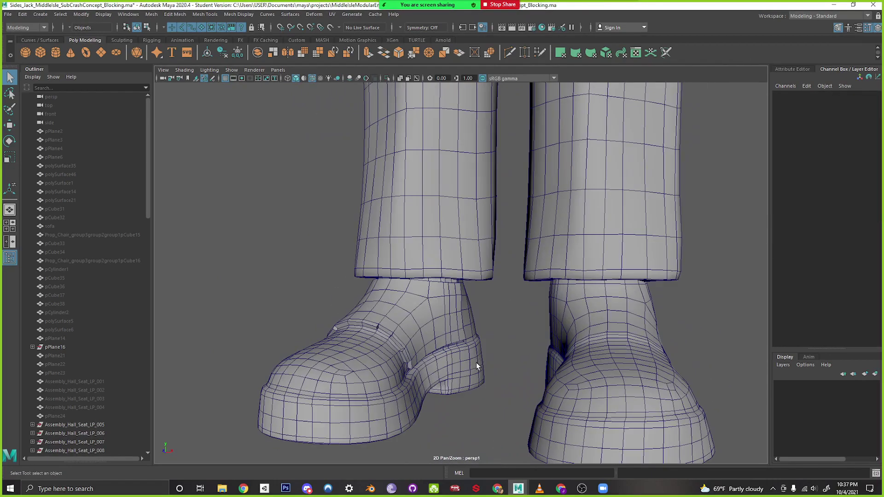
right_click_drag(514, 287, 473, 286, "alt")
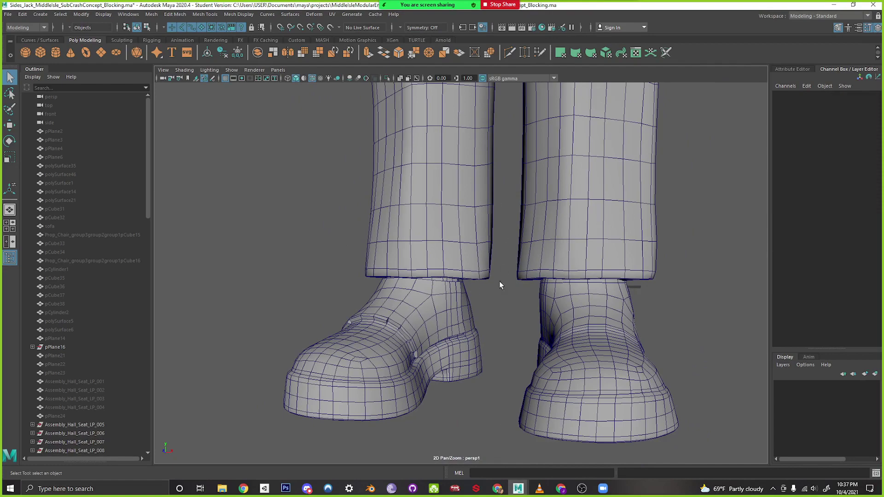
Select the lower boot mesh of the split boot and narrow its toe by scaling the front vertices sideways with soft selection
left_click(456, 321)
left_click(471, 349)
left_click_drag(479, 276, 507, 409, "alt")
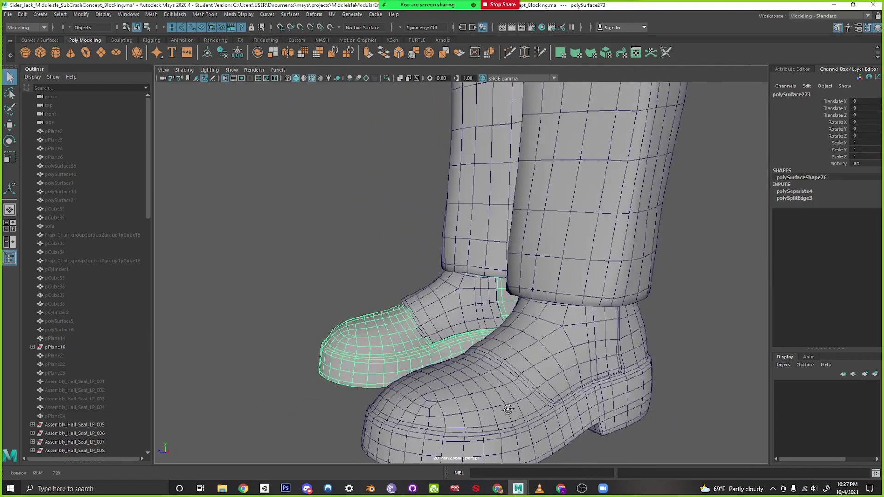
right_click_drag(507, 409, 476, 413, "alt")
left_click_drag(477, 413, 383, 408, "alt")
right_click_drag(382, 407, 357, 407, "alt")
left_click_drag(358, 407, 469, 389, "alt")
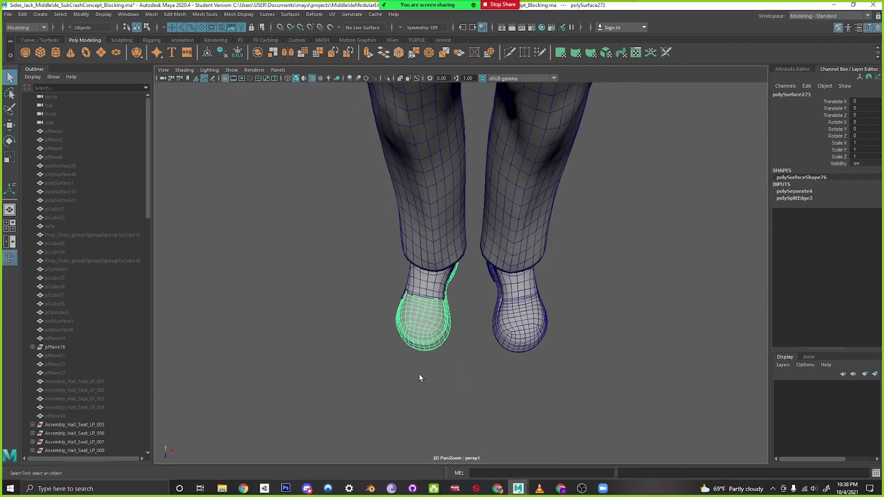
right_click_drag(419, 374, 445, 379, "alt")
middle_click_drag(444, 379, 521, 347, "alt")
left_click_drag(521, 347, 476, 299, "alt")
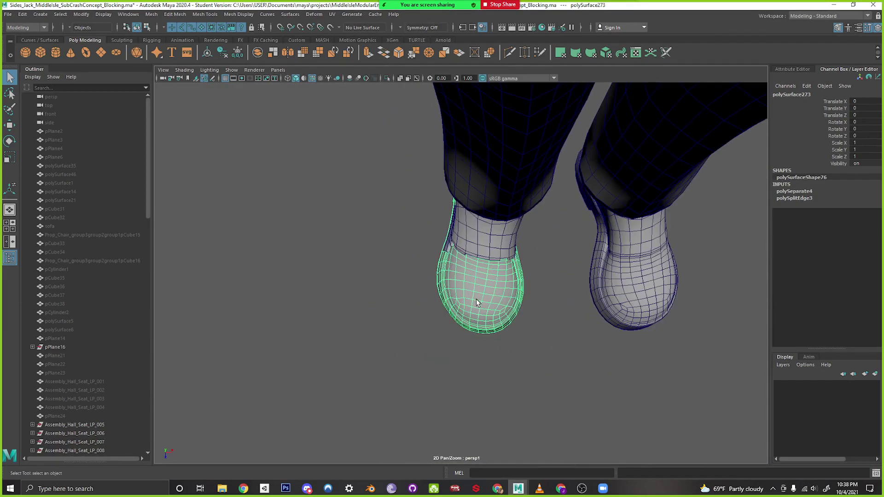
right_click_drag(476, 300, 433, 250)
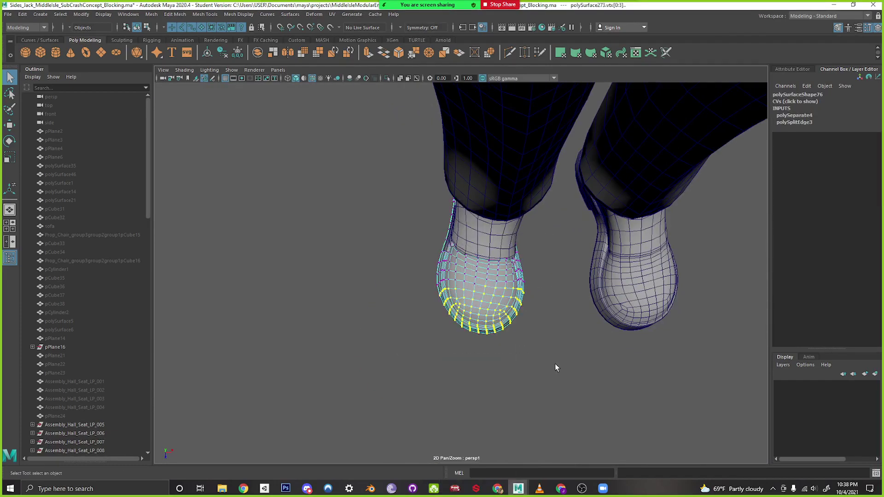
key("b")
left_click_drag(510, 319, 552, 307)
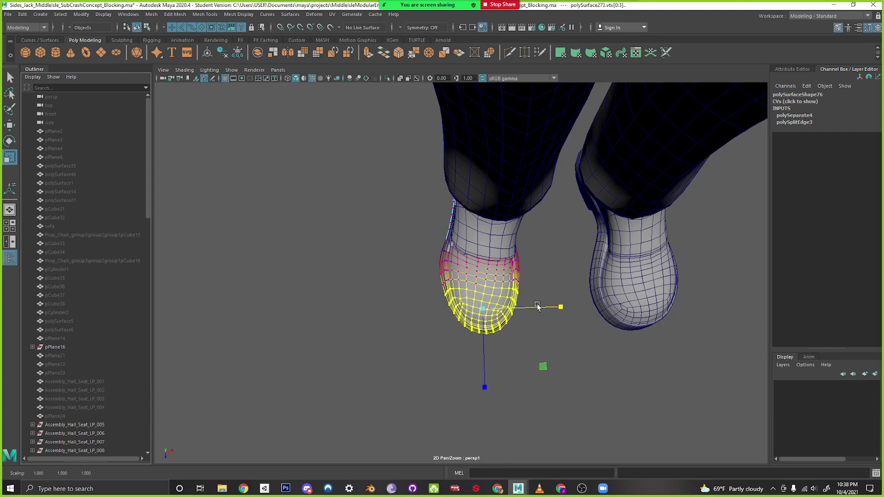
Widen the soft-selection falloff, select the vertex rows bordering the ankle panel for scaling, and return to whole-object selection
key("b")
left_click_drag(475, 286, 472, 285)
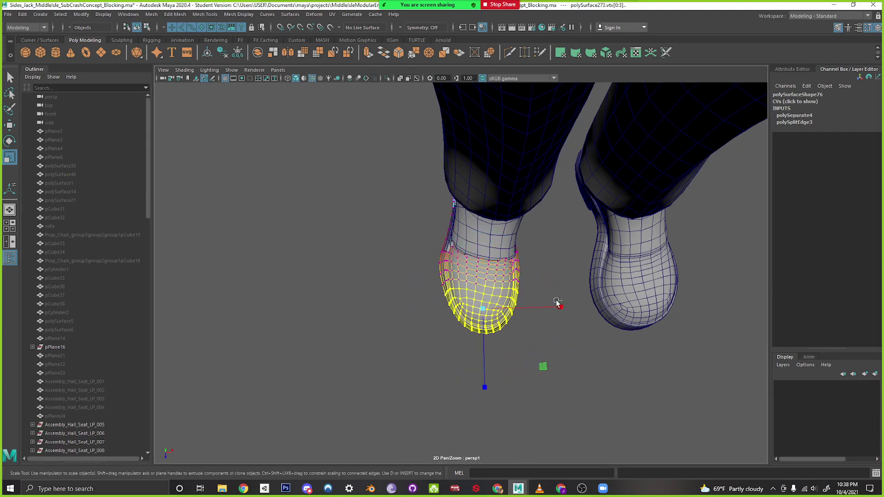
left_click(561, 308)
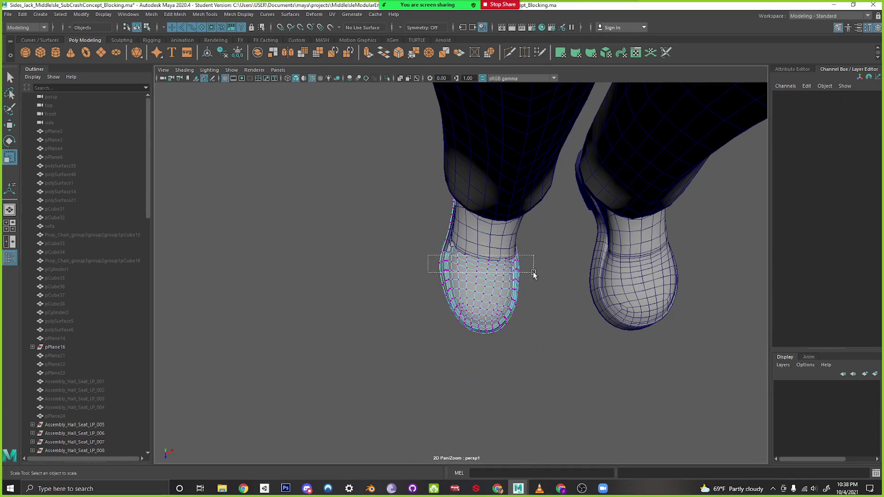
left_click_drag(534, 274, 533, 273)
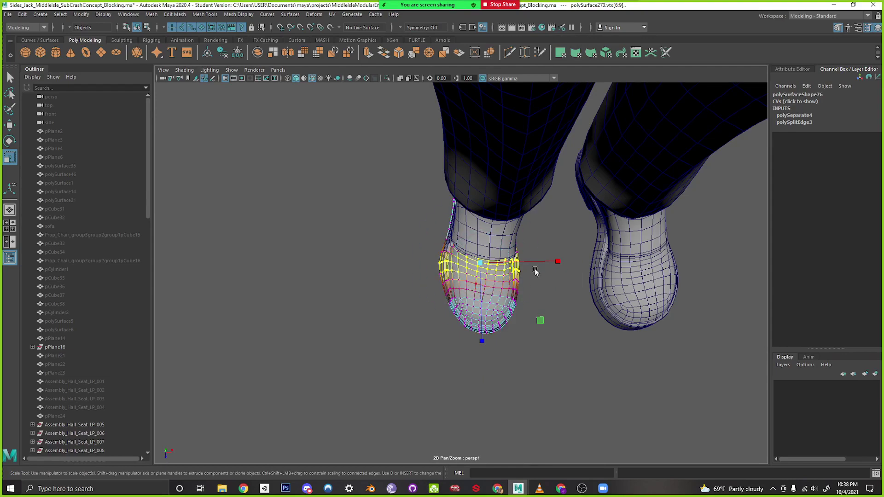
right_click_drag(501, 252, 544, 241)
left_click(568, 312)
Inspect the narrowed boot from several angles, including the soles and the full lower body, and bring the hand into view
right_click_drag(568, 312, 557, 342, "alt")
left_click_drag(557, 341, 598, 366, "alt")
middle_click_drag(598, 366, 449, 343, "alt")
left_click_drag(450, 344, 499, 279, "alt")
right_click_drag(498, 279, 325, 303, "alt")
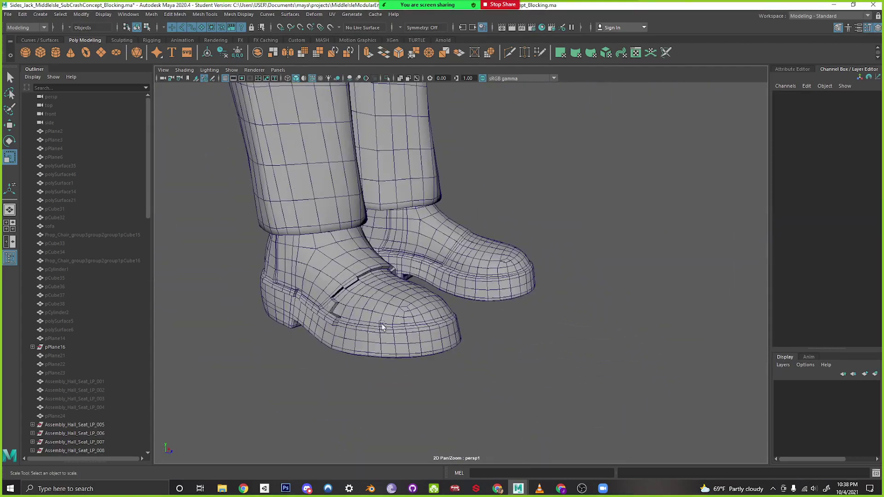
left_click_drag(381, 324, 399, 351, "alt")
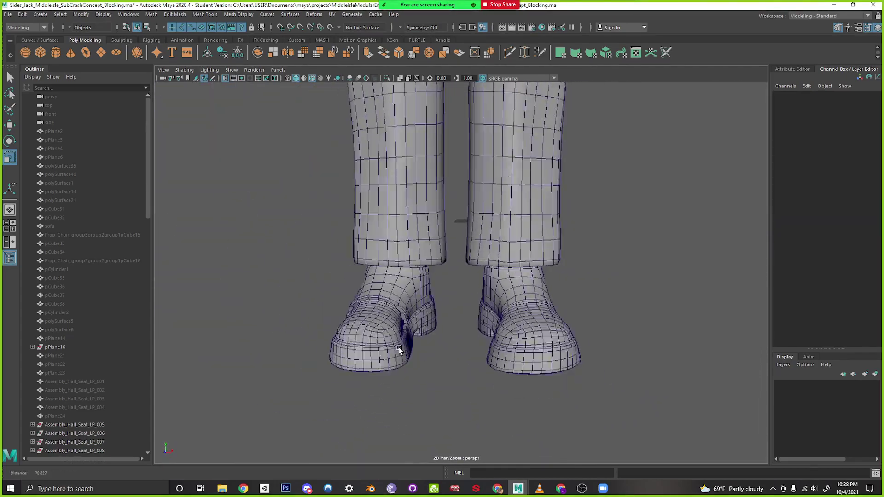
right_click_drag(399, 351, 345, 345, "alt")
middle_click_drag(456, 203, 458, 292, "alt")
right_click_drag(458, 292, 472, 298, "alt")
left_click_drag(484, 175, 493, 277, "alt")
right_click_drag(493, 279, 483, 188, "alt")
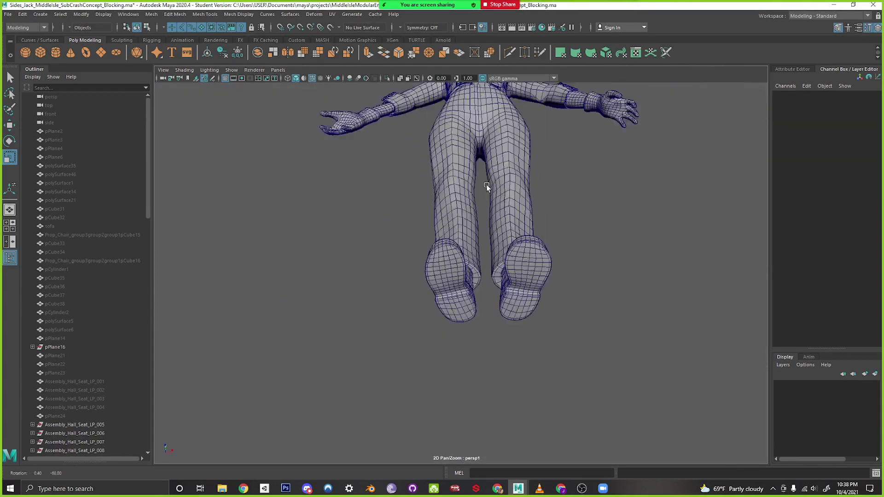
left_click_drag(483, 188, 448, 270, "alt")
right_click_drag(448, 270, 469, 293, "alt")
Select the hand mesh and examine the palm vertex where several edges meet at the base of the middle finger
left_click(470, 292)
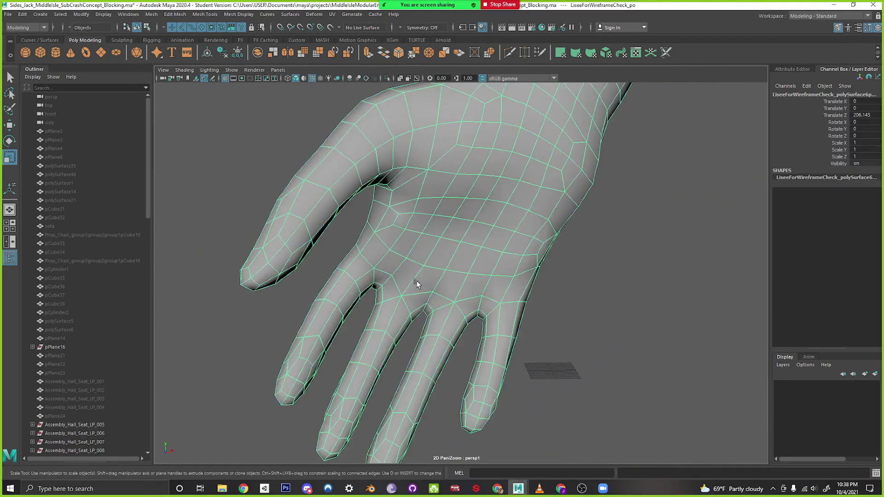
mouse_move(419, 282)
left_mouse_down("alt")
mouse_move(412, 273)
mouse_move(419, 280)
left_mouse_up("alt")
right_click_drag(424, 251, 383, 251)
scroll(426, 352, "up", 2)
left_click(415, 303)
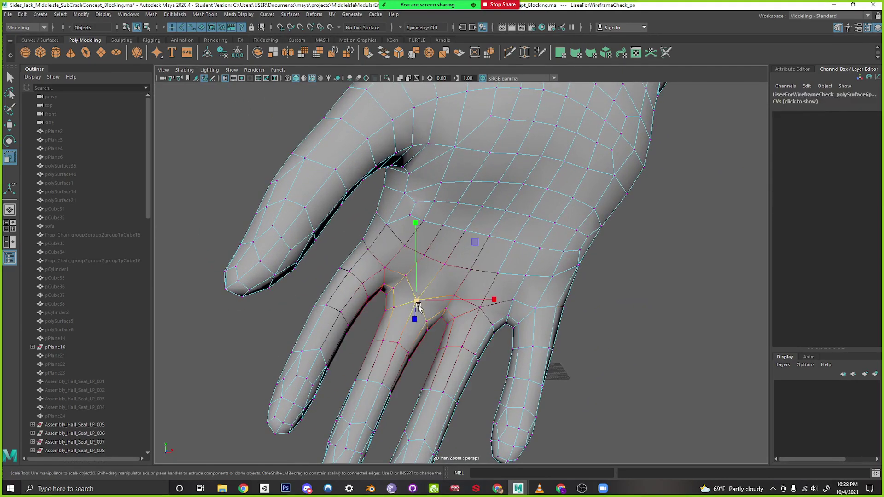
left_click_drag(425, 332, 435, 336, "alt")
scroll(434, 337, "up", 3)
Delete the edges converging at the palm-side base of the middle finger, and use Multi-Cut to connect the neighbouring vertices directly across
right_click_drag(411, 259, 407, 222)
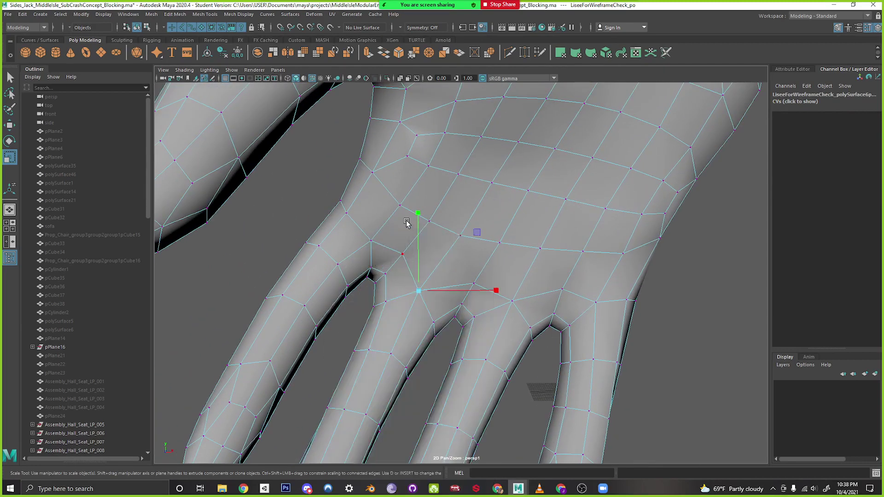
left_click(411, 275)
key("Delete")
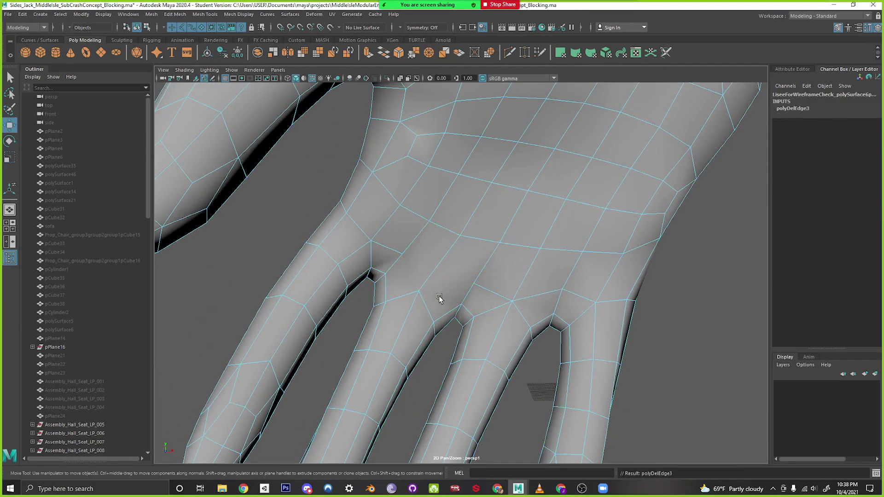
left_click(510, 53)
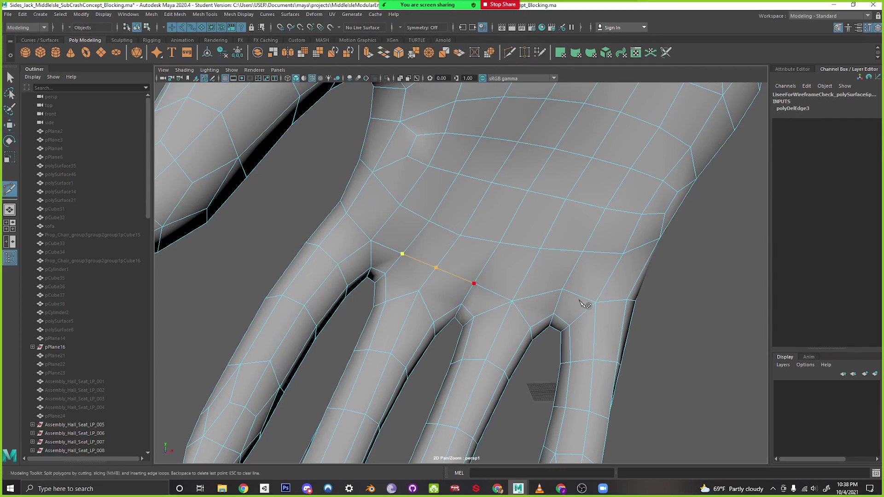
key("Escape")
Examine the edge flow across the palm and around the finger bases
left_click_drag(535, 305, 478, 314, "alt")
mouse_move(478, 313)
middle_mouse_down("alt")
mouse_move(525, 320)
mouse_move(470, 316)
middle_mouse_up("alt")
right_click_drag(470, 316, 433, 316, "alt")
left_click_drag(432, 316, 351, 301, "alt")
right_click_drag(352, 301, 380, 291, "alt")
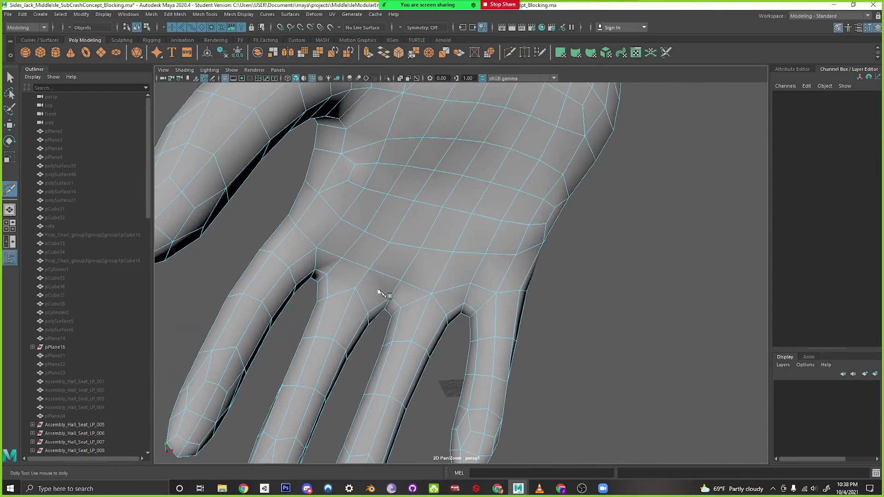
left_click_drag(380, 292, 393, 323, "alt")
middle_click_drag(393, 323, 424, 337, "alt")
left_click_drag(424, 338, 418, 336, "alt")
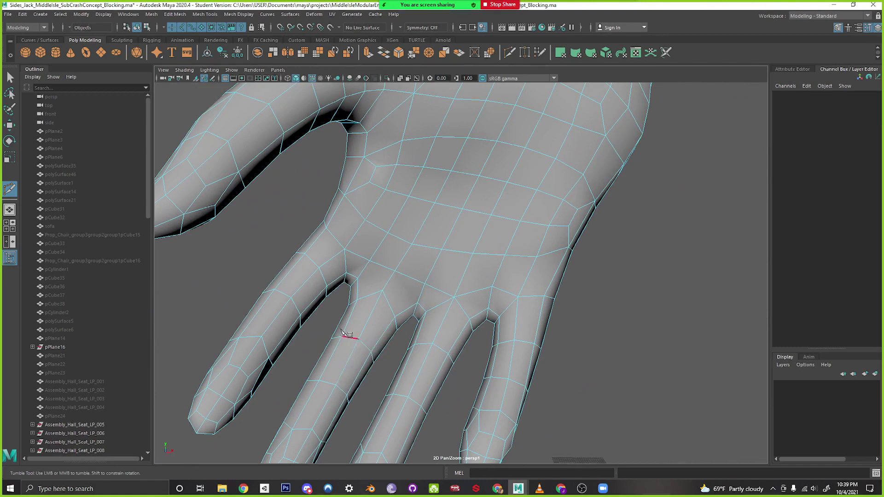
key("Escape")
Inspect the edge loops across the back of the hand, the palm and the wrist up to the sleeve
middle_click_drag(447, 288, 438, 324, "alt")
left_click_drag(442, 328, 463, 300, "alt")
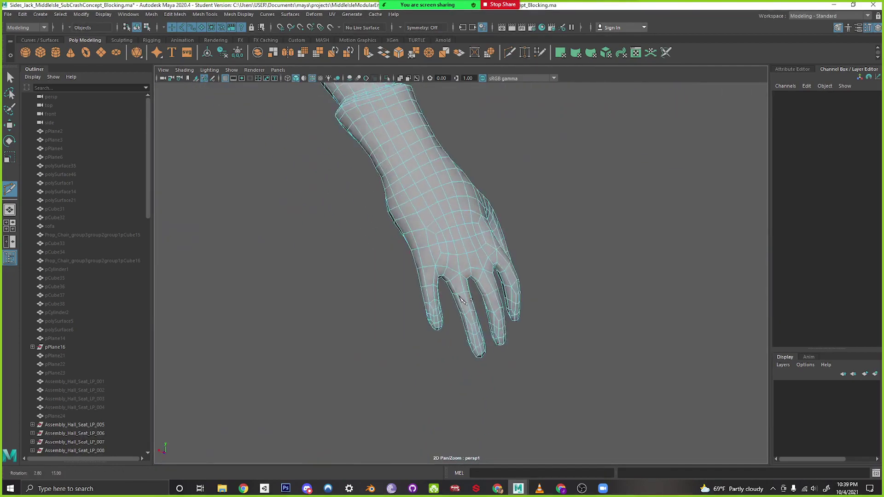
left_click_drag(565, 304, 555, 356, "alt")
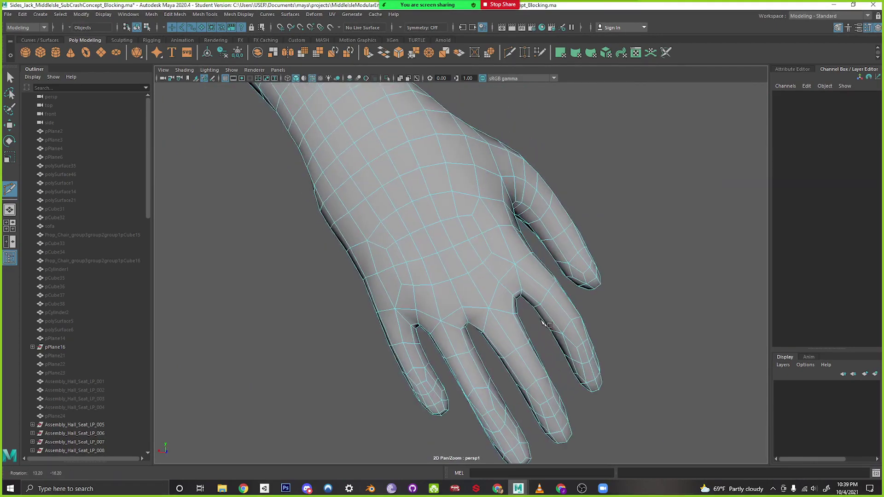
left_click_drag(544, 326, 500, 359, "alt")
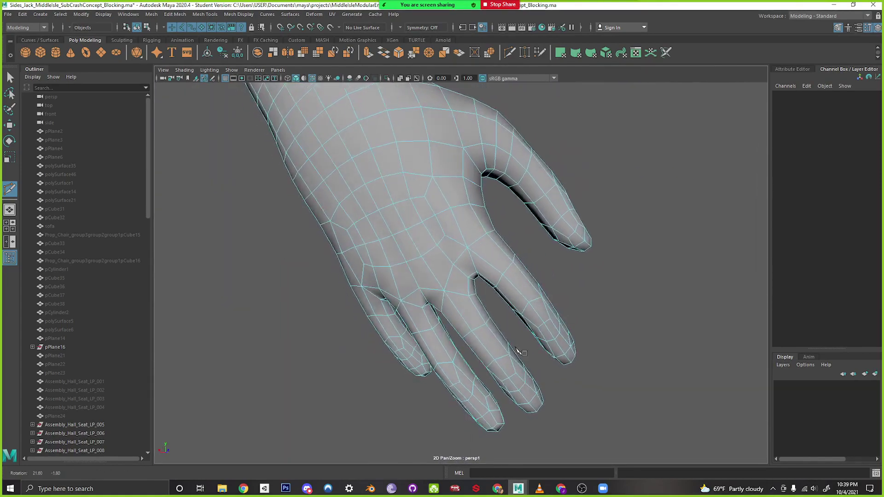
middle_click_drag(482, 332, 474, 276, "alt")
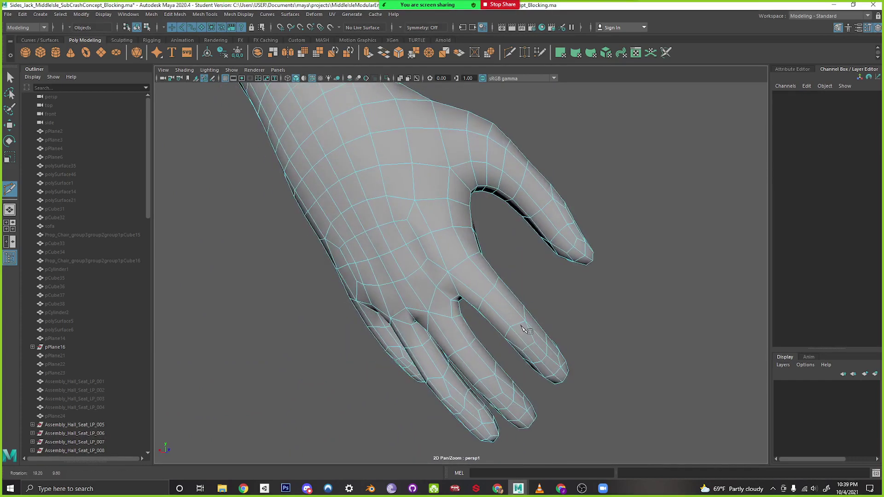
left_click_drag(500, 312, 385, 207, "alt")
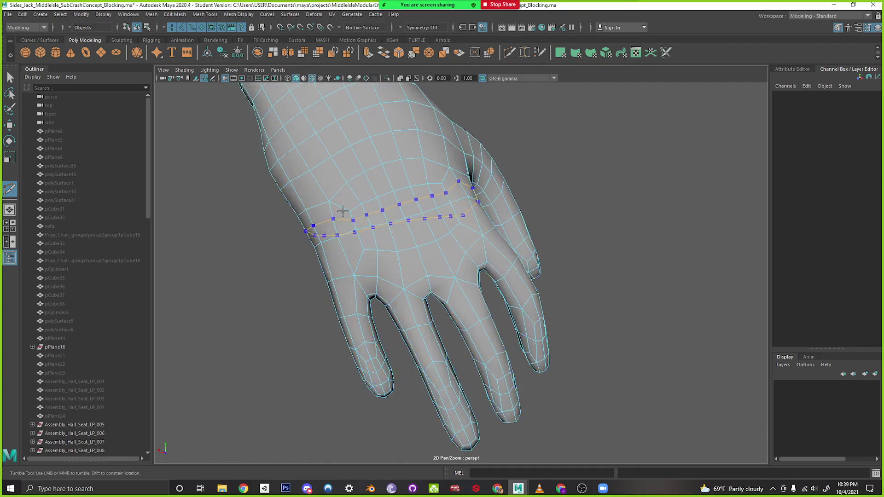
left_click_drag(360, 191, 425, 308, "alt")
middle_click_drag(424, 308, 428, 299, "alt")
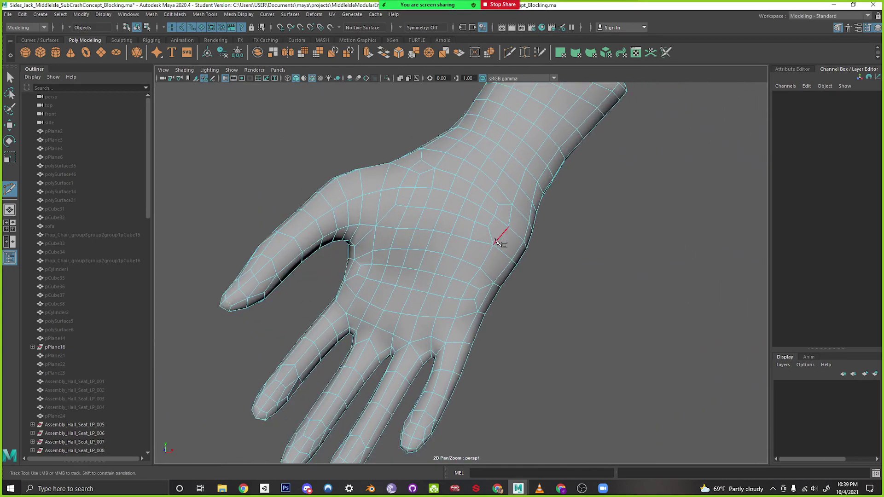
middle_click_drag(511, 234, 445, 324, "alt")
middle_click_drag(484, 208, 424, 365, "alt")
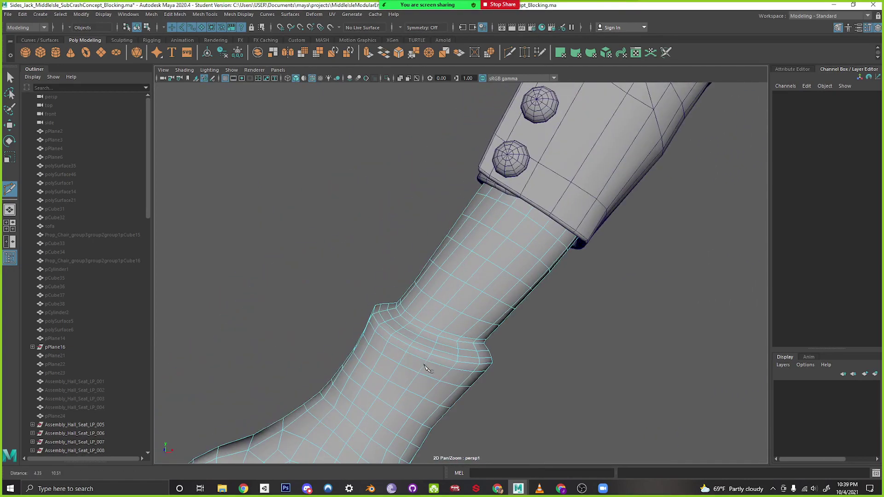
Inspect the forearm, glove cuff and palm wireframe from several angles
left_click_drag(399, 311, 563, 329, "alt")
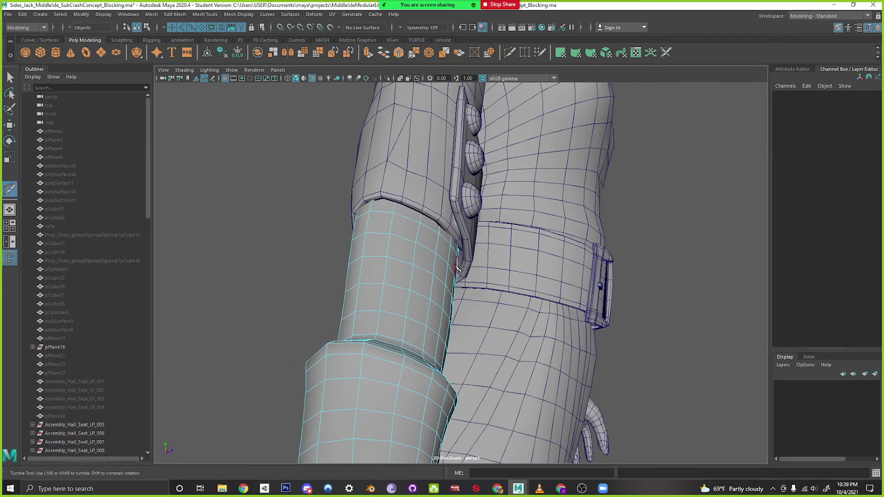
left_click_drag(458, 270, 399, 249, "alt")
right_click_drag(399, 249, 436, 232, "alt")
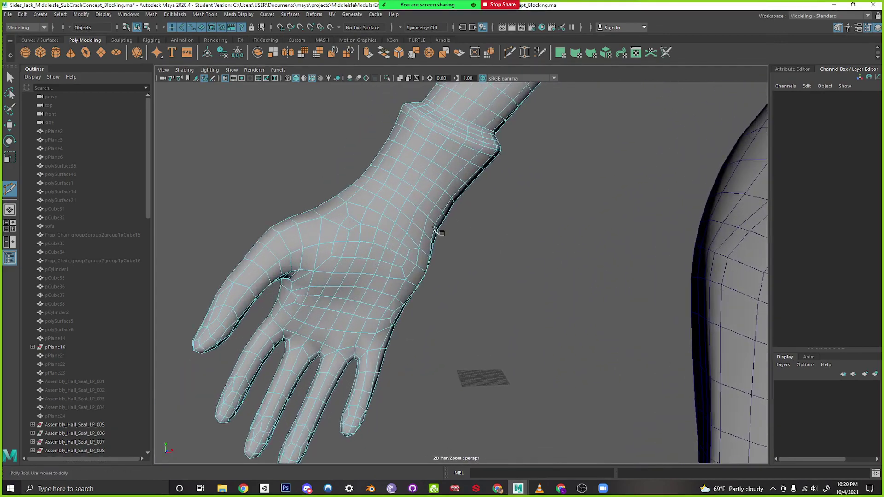
middle_click_drag(436, 232, 613, 298, "alt")
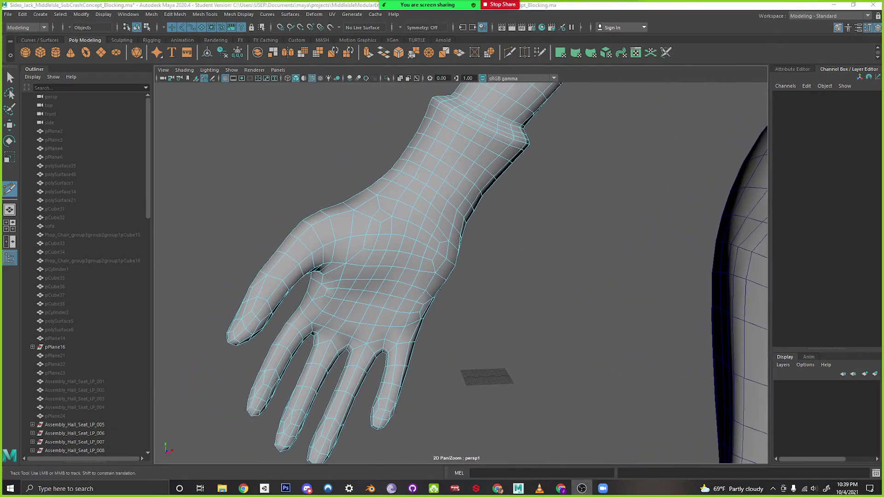
left_click_drag(756, 230, 452, 248, "alt")
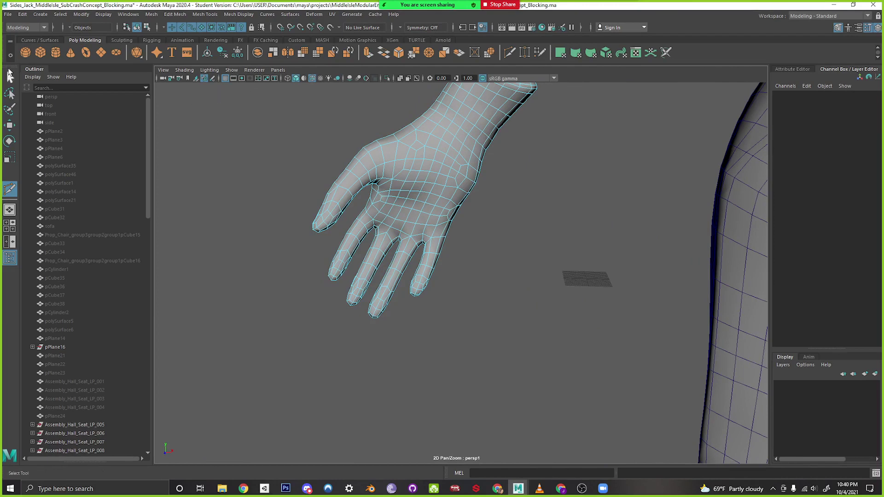
Leave Multi-Cut, return the hand mesh to object mode and deselect it to check its shaded silhouette from the side
left_click(9, 75)
right_click_drag(407, 148, 450, 135)
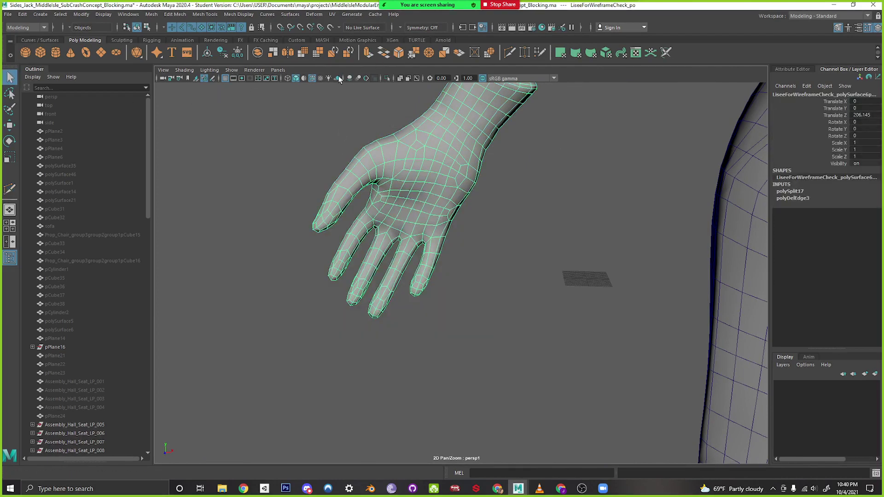
left_click(458, 203)
middle_click_drag(458, 203, 456, 249, "alt")
left_click_drag(456, 249, 569, 293, "alt")
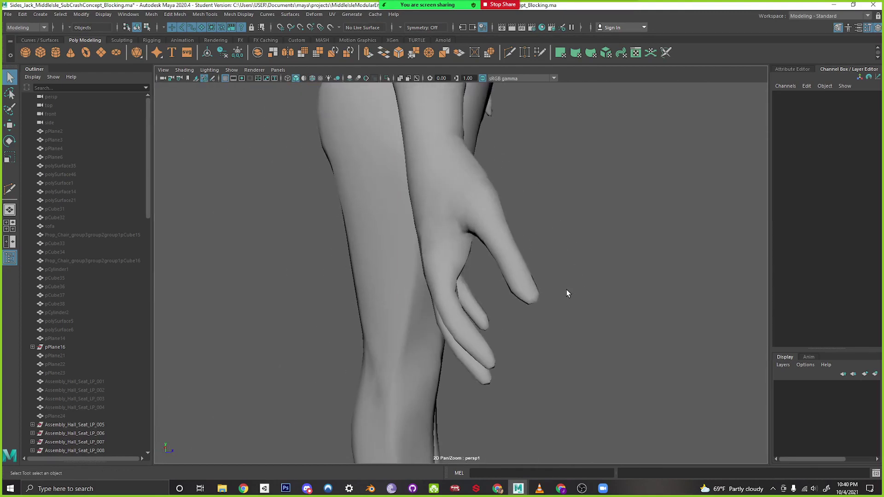
Select the faces along the back of the hand mesh's ring finger and detach them
left_click_drag(482, 341, 419, 253, "alt")
left_click(419, 253)
left_click_drag(454, 297, 468, 339, "alt")
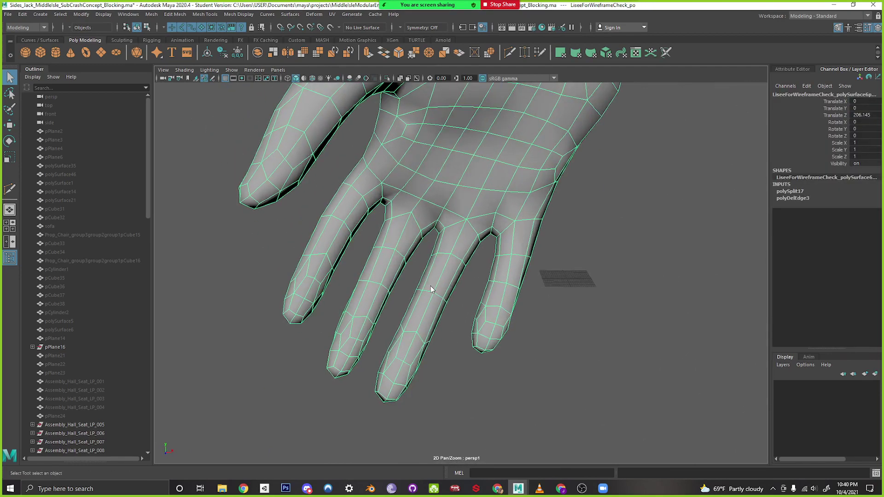
right_click_drag(431, 251, 431, 290)
left_click_drag(461, 260, 478, 253, "alt")
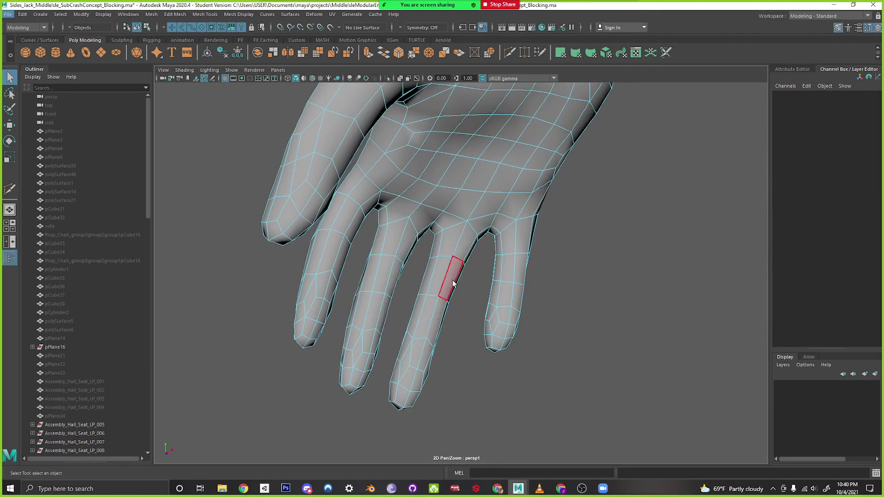
left_click_drag(453, 284, 260, 279, "alt")
right_click_drag(467, 251, 465, 295)
left_click_drag(517, 416, 517, 416)
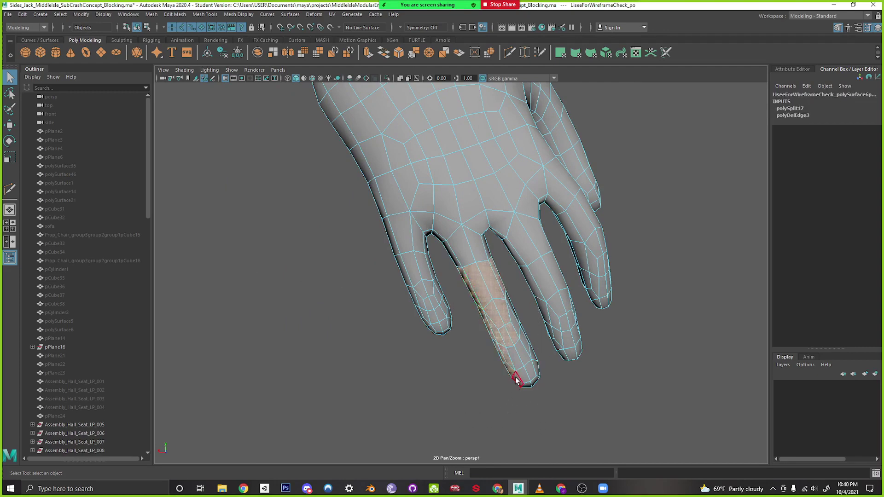
left_click_drag(550, 385, 588, 364, "alt")
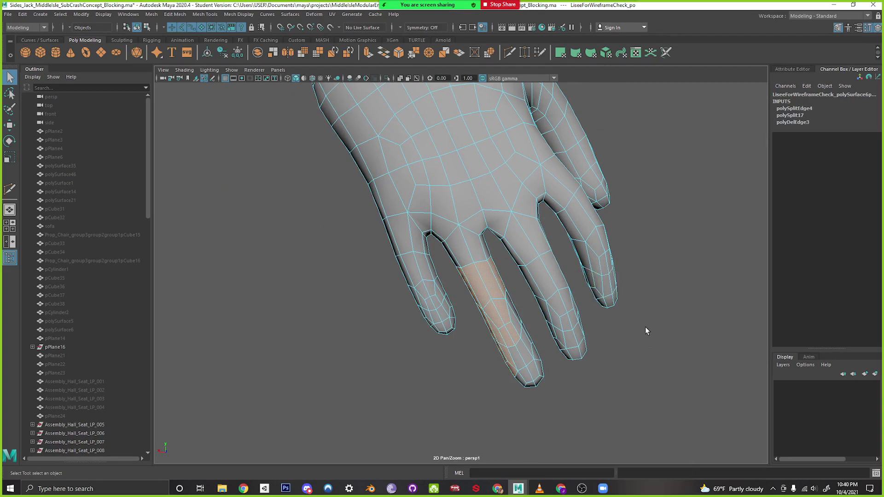
Select the faces of the little finger and reposition them with Move, and do the same for the ring finger
left_click_drag(645, 331, 567, 215, "alt")
left_click(566, 222)
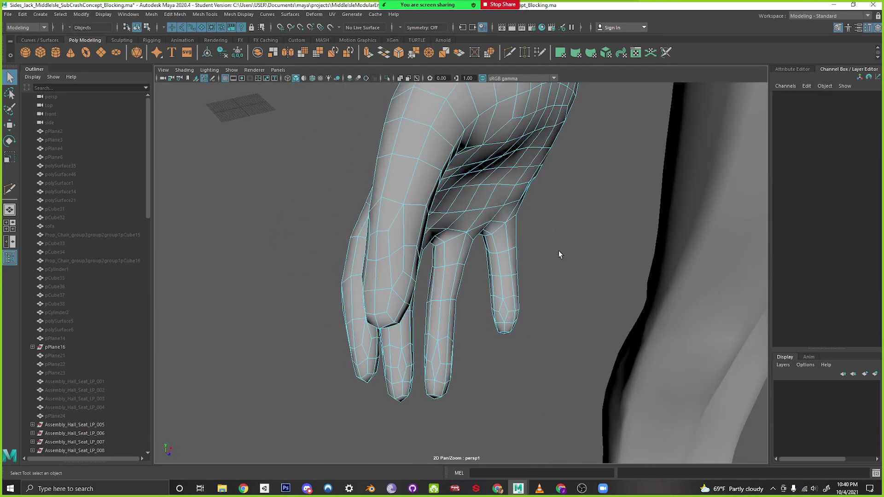
left_click_drag(483, 364, 282, 344)
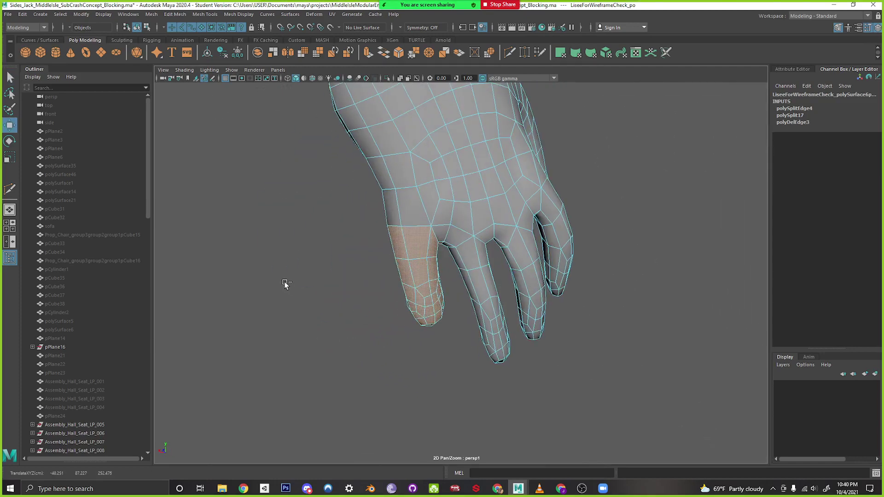
left_click_drag(390, 368, 498, 342, "alt")
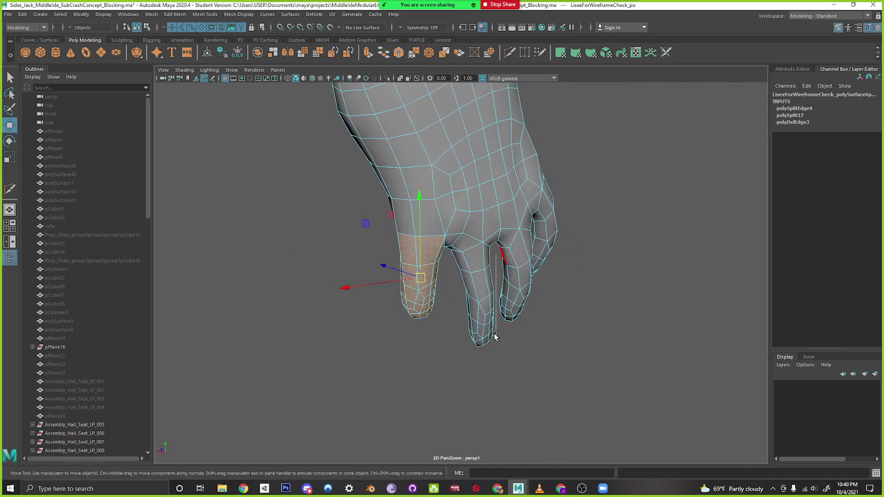
left_click_drag(505, 370, 670, 383, "alt")
middle_click_drag(485, 391, 530, 373, "alt")
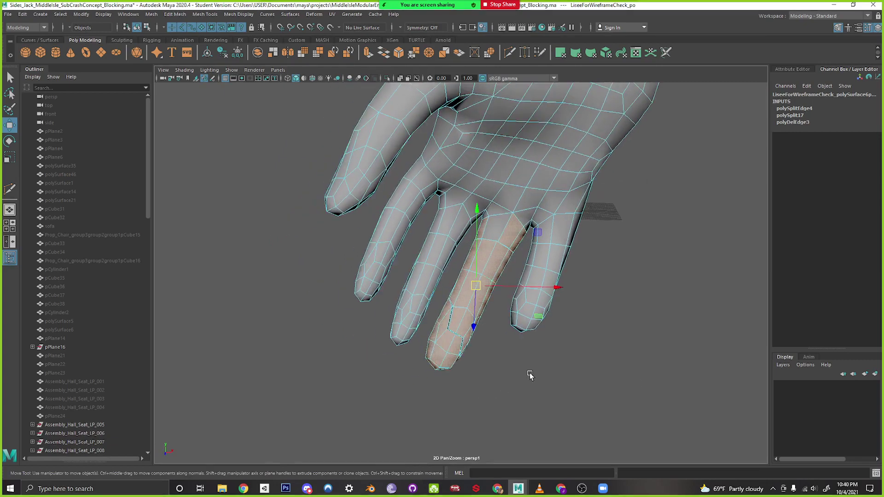
left_click_drag(530, 373, 542, 368, "alt")
Deselect the hand to review the shaded finger pose, and reselect it to inspect the split near the ring fingertip
right_click_drag(497, 207, 539, 191)
left_click(602, 266)
right_click_drag(602, 266, 551, 303, "alt")
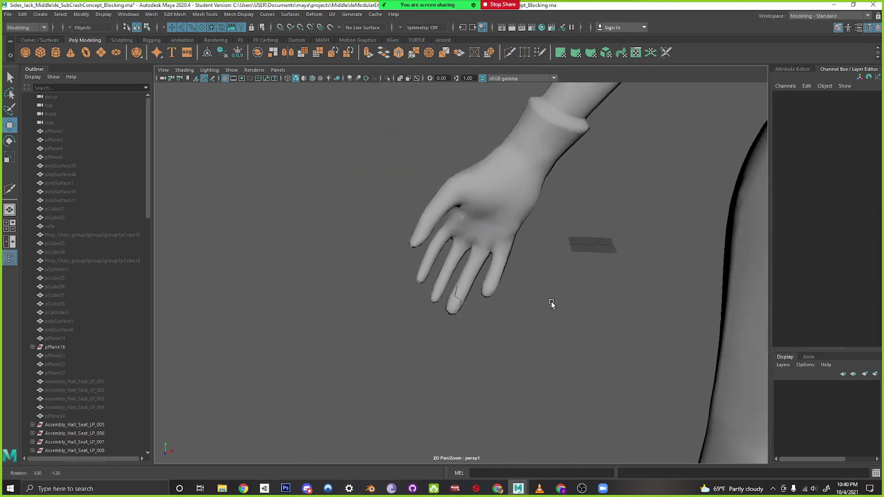
left_click_drag(551, 303, 400, 330, "alt")
right_click_drag(400, 329, 651, 414, "alt")
left_click(446, 385)
middle_click_drag(446, 384, 488, 306, "alt")
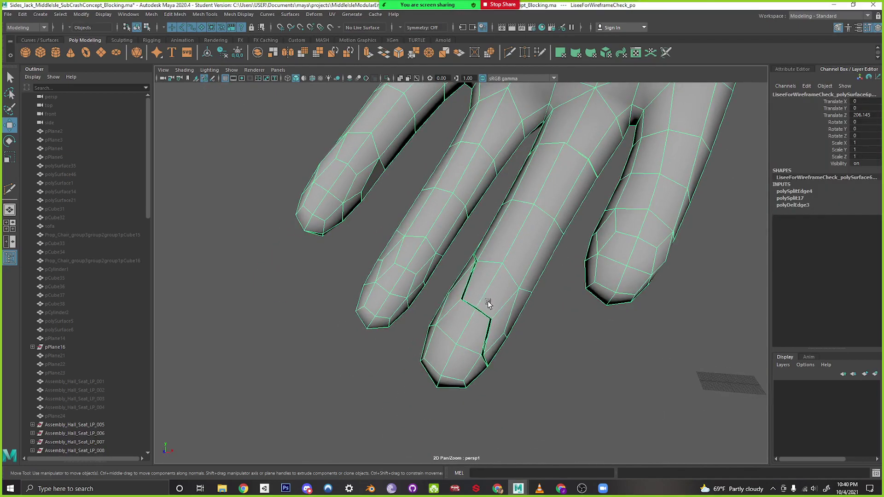
Switch the hand to edge selection, pick an edge at the ring fingertip split and check it against the whole hand
right_click_drag(480, 252, 482, 229)
left_click(461, 289)
left_click_drag(461, 288, 520, 332, "alt")
middle_click_drag(521, 331, 507, 371, "alt")
right_click_drag(507, 371, 416, 260, "alt")
left_click_drag(416, 260, 426, 293, "alt")
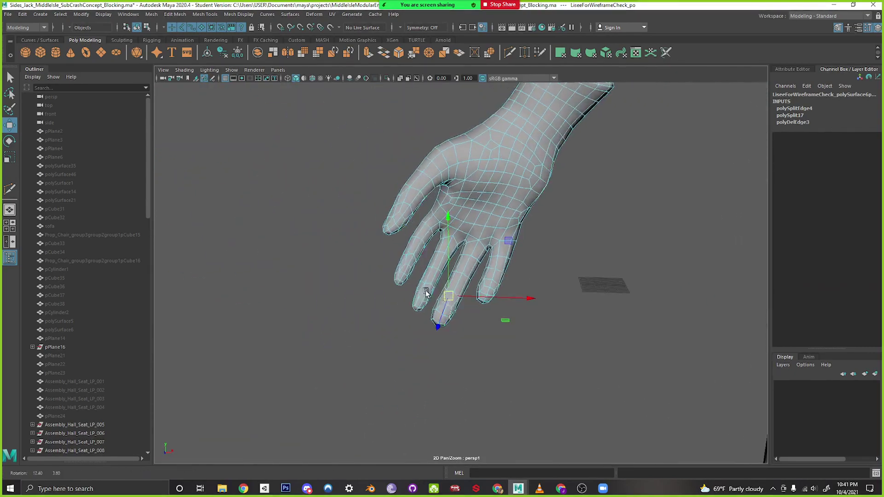
Examine the finger undersides, the gaps between the fingers and the palm's edge flow
scroll(520, 351, "up", 3)
left_click_drag(520, 351, 618, 318, "alt")
left_click_drag(582, 327, 659, 364, "alt")
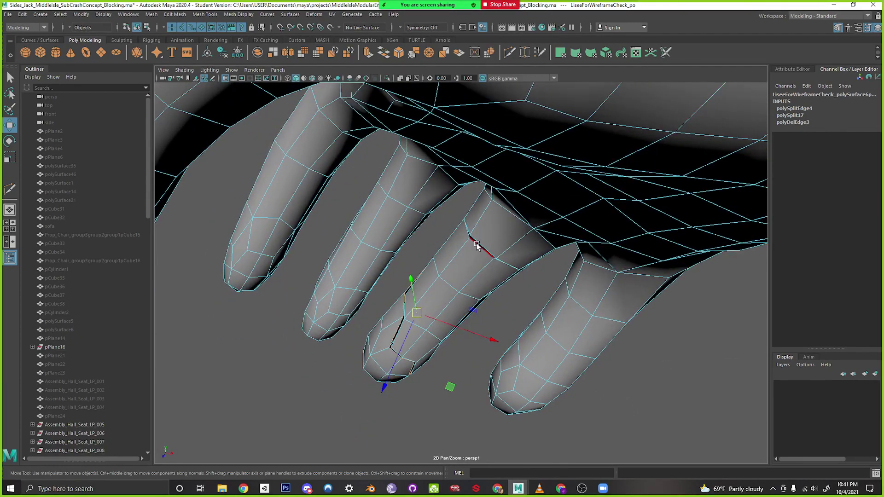
left_click_drag(510, 284, 564, 258, "alt")
right_click_drag(564, 258, 326, 346, "alt")
left_click_drag(326, 345, 363, 308, "alt")
middle_click_drag(364, 308, 355, 346, "alt")
right_click_drag(355, 345, 538, 345, "alt")
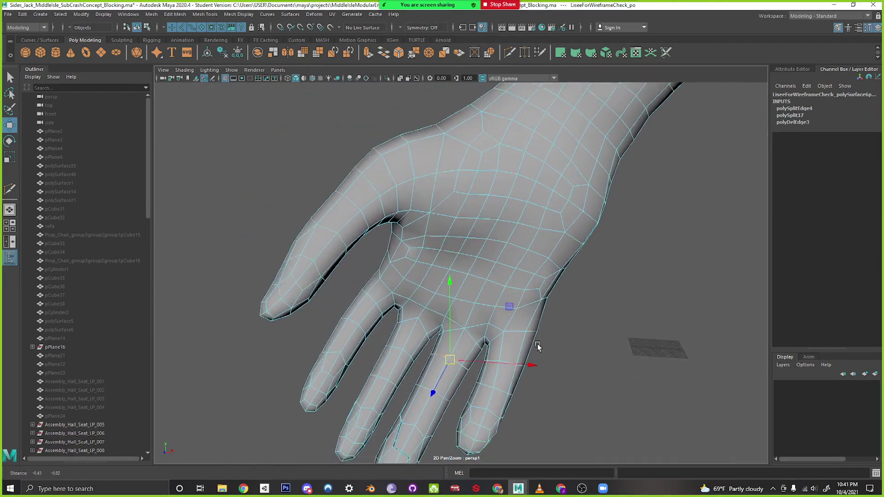
Select the index finger's faces from the tip to its base and examine the selection from the palm and the back
middle_click_drag(537, 345, 616, 255, "alt")
left_click_drag(459, 315, 476, 286, "alt")
middle_click_drag(461, 250, 468, 276, "alt")
right_click_drag(456, 220, 455, 259)
left_click_drag(455, 261, 438, 267, "alt")
left_click_drag(346, 235, 397, 284)
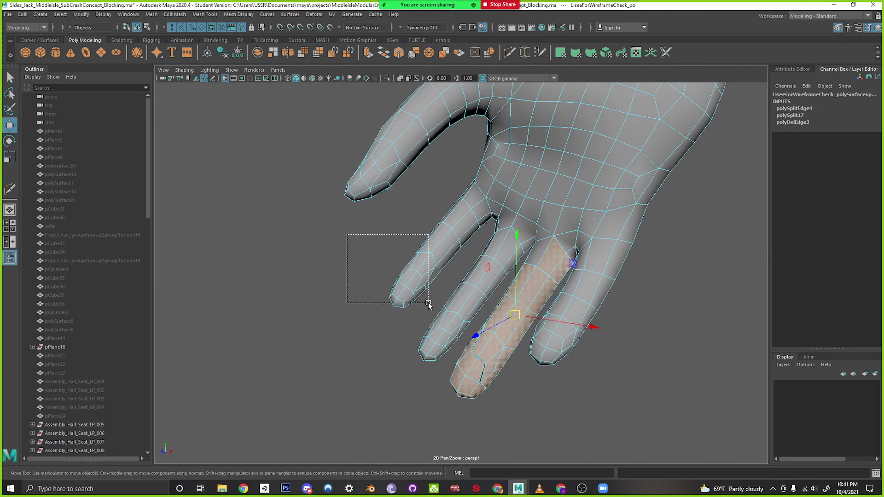
left_click_drag(428, 313, 428, 314)
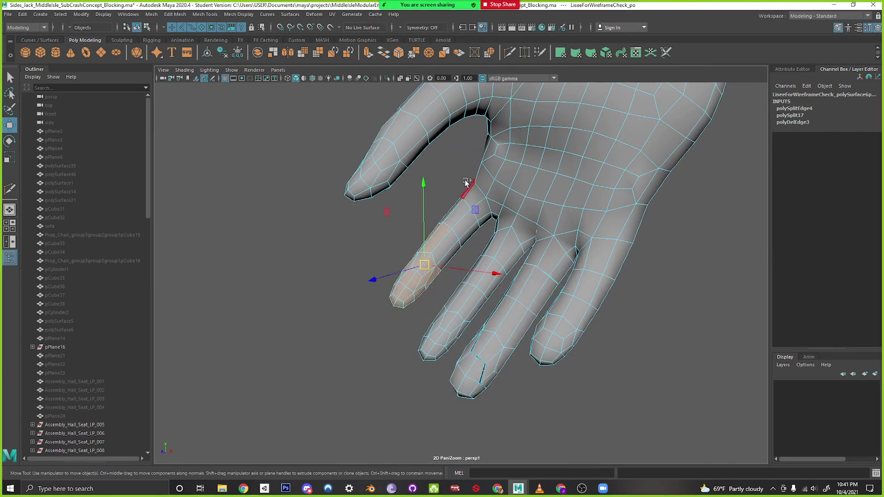
left_click_drag(470, 262, 470, 261, "shift")
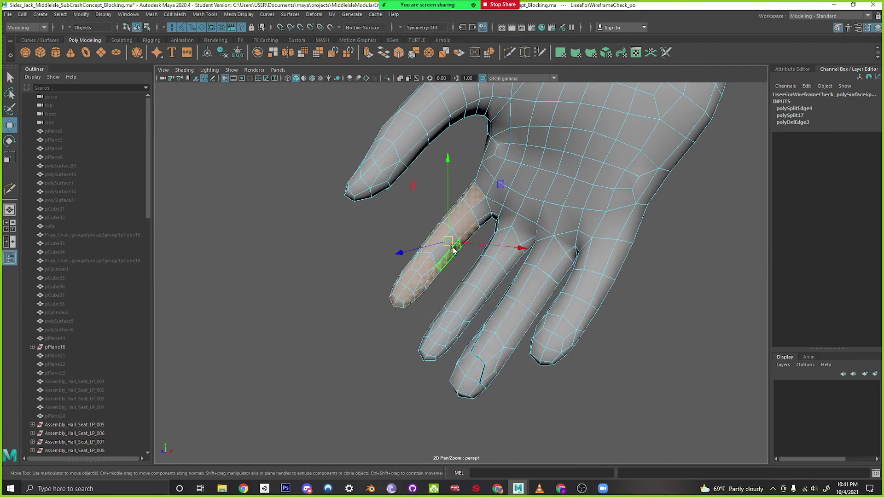
left_click_drag(481, 222, 600, 271, "alt")
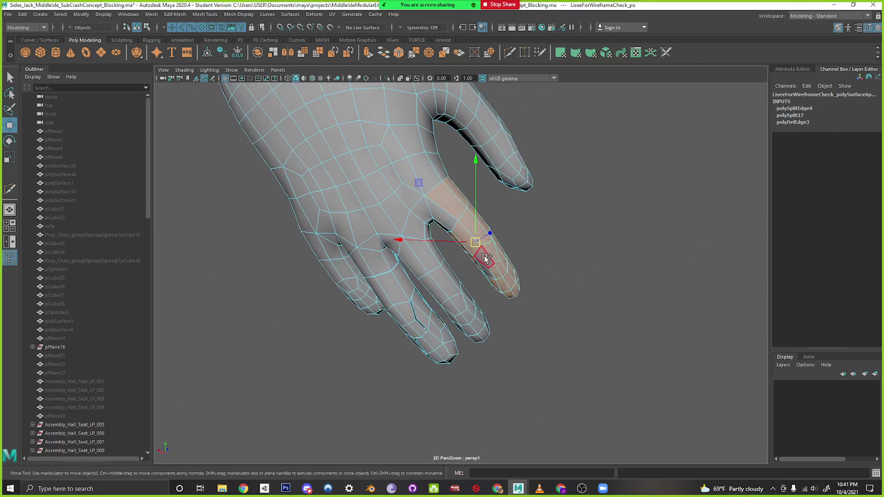
left_click_drag(485, 270, 430, 290, "alt")
Return to object mode and deselect the hand to check the finger silhouette beside the leg
right_click_drag(428, 251, 470, 239)
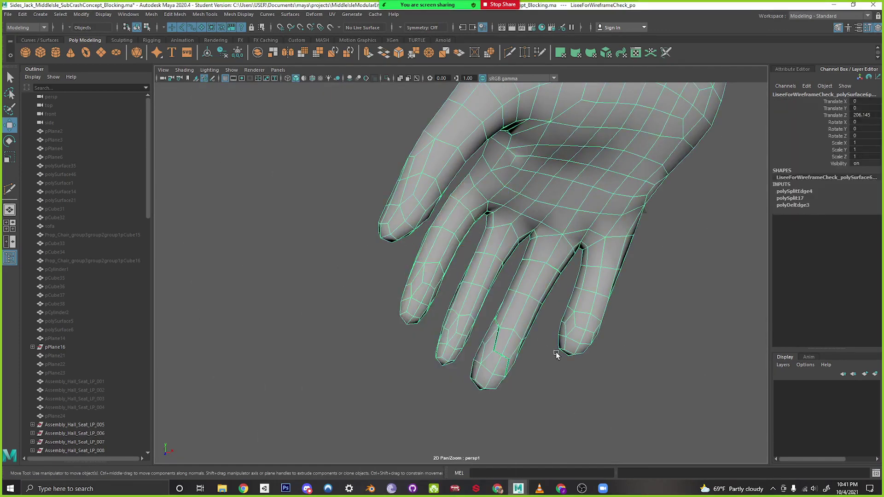
left_click(556, 355)
scroll(515, 357, "down", 4)
left_click_drag(516, 357, 462, 270, "alt")
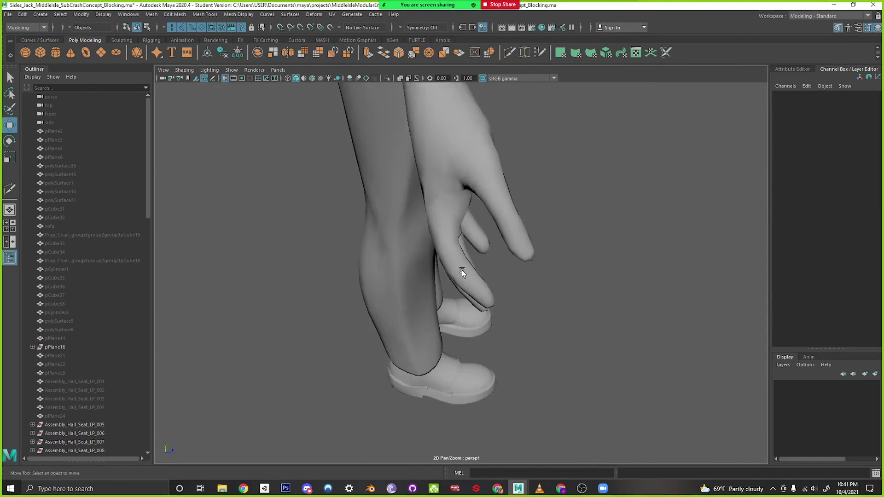
Select the back-side knuckle vertices of the index, middle and ring fingers and nudge them slightly backward with Move
left_click(463, 270)
scroll(478, 297, "up", 3)
middle_click_drag(478, 297, 476, 326, "alt")
left_click_drag(476, 326, 447, 305, "alt")
right_click_drag(449, 252, 409, 251)
left_click_drag(440, 321, 532, 289, "alt")
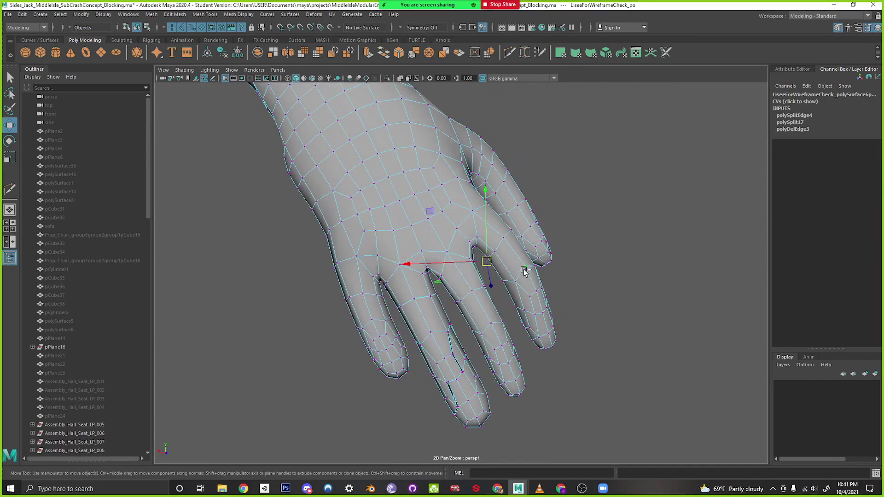
key("ctrl+z")
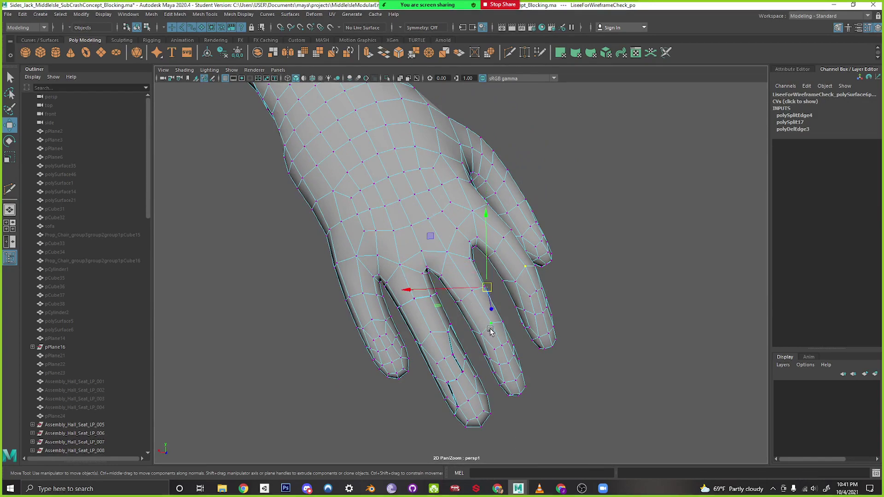
left_click_drag(501, 331, 459, 292, "alt")
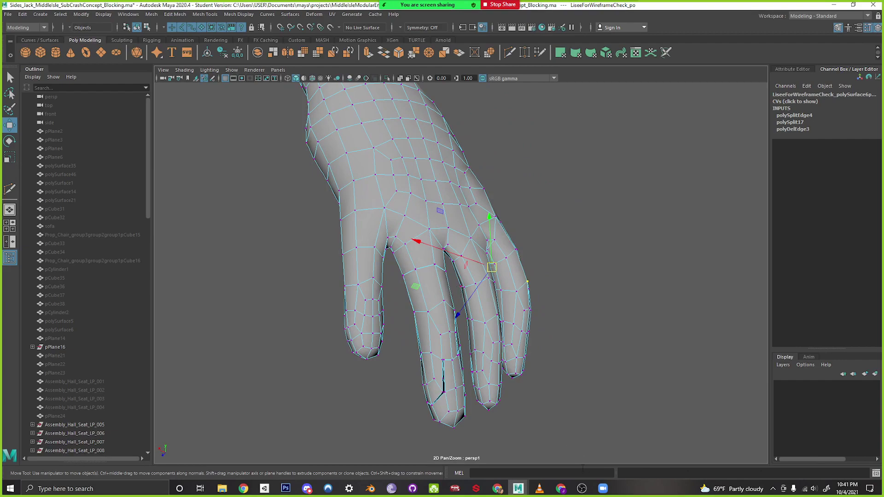
left_click_drag(487, 375, 456, 400, "alt")
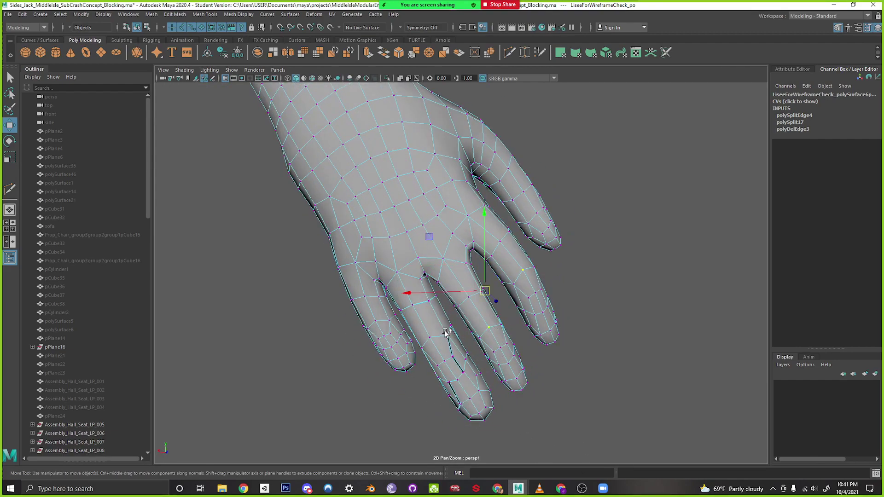
left_click_drag(426, 331, 361, 403, "alt")
left_click_drag(532, 299, 524, 294)
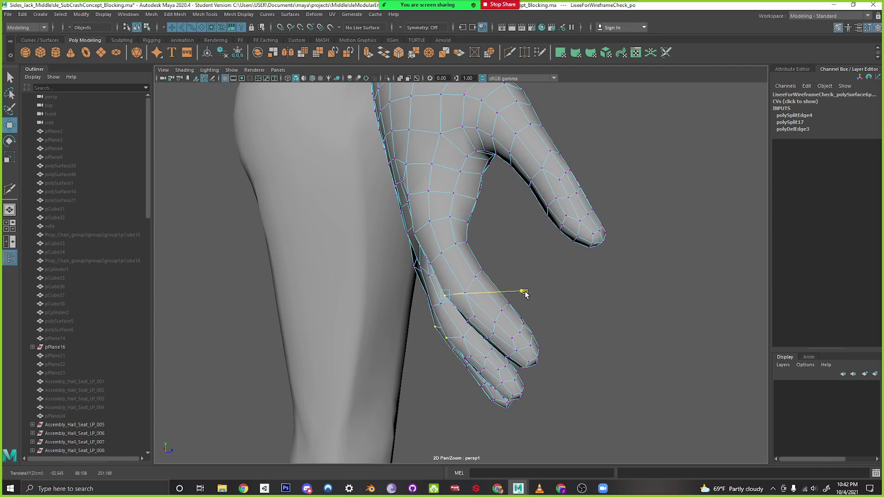
Return to object mode, check the adjusted knuckles on the shaded hand, and reselect the hand and forearm mesh
right_click_drag(466, 250, 494, 236)
left_click(518, 269)
left_click_drag(519, 316, 491, 283, "alt")
left_click(491, 283)
middle_click_drag(491, 283, 535, 416, "alt")
right_click_drag(535, 417, 423, 340, "alt")
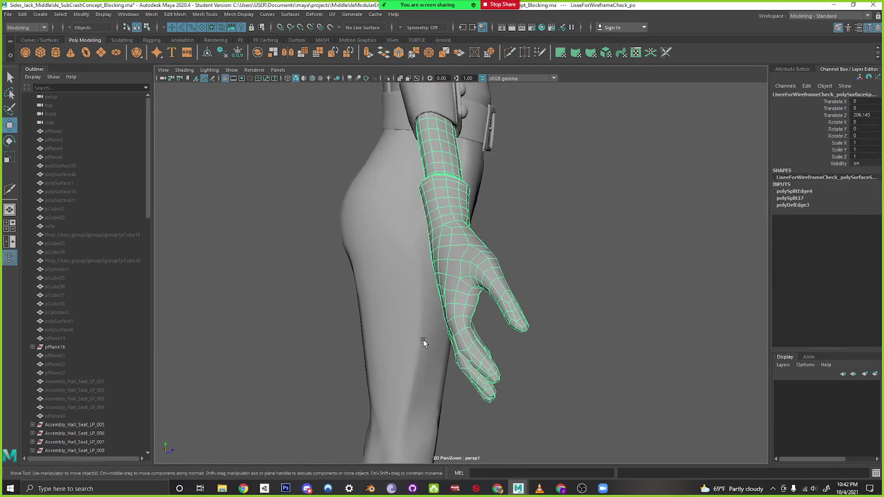
Examine the wireframe of the fingers, thumb, palm and wrist up to the glove cuff
left_click_drag(424, 340, 479, 362, "alt")
middle_click_drag(479, 362, 479, 368, "alt")
left_click_drag(479, 368, 429, 332, "alt")
right_click_drag(429, 332, 571, 350, "alt")
middle_click_drag(571, 350, 573, 325, "alt")
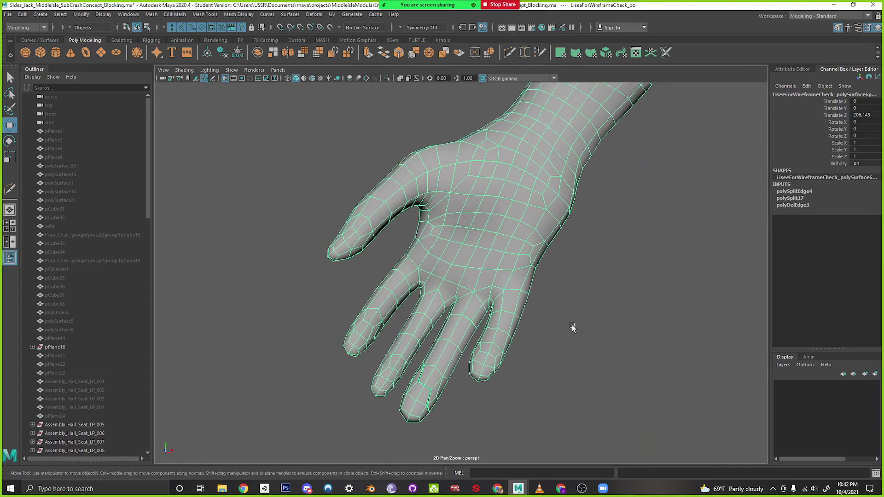
right_click_drag(572, 324, 513, 327, "alt")
left_click_drag(513, 327, 481, 238, "alt")
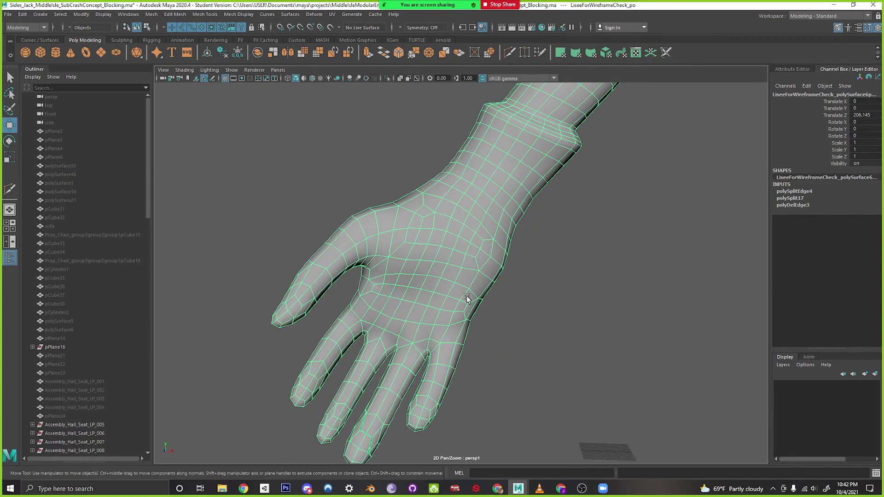
left_click_drag(406, 133, 462, 316, "alt")
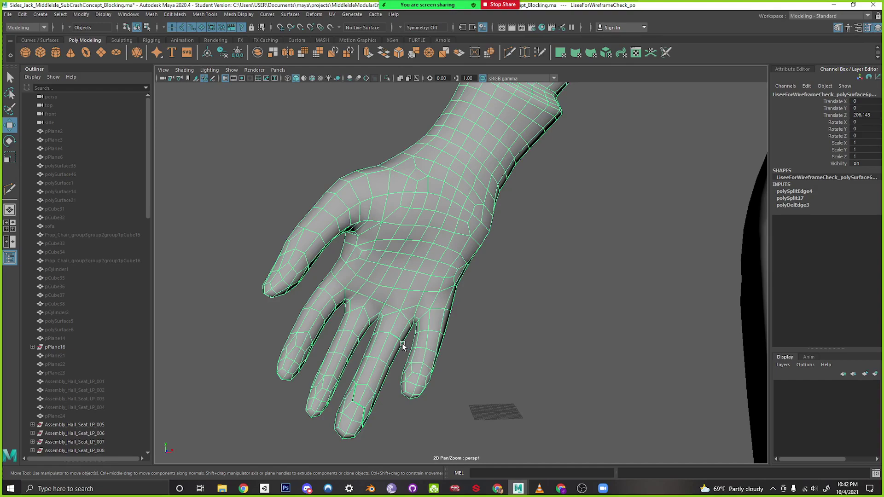
left_click_drag(346, 317, 424, 354, "alt")
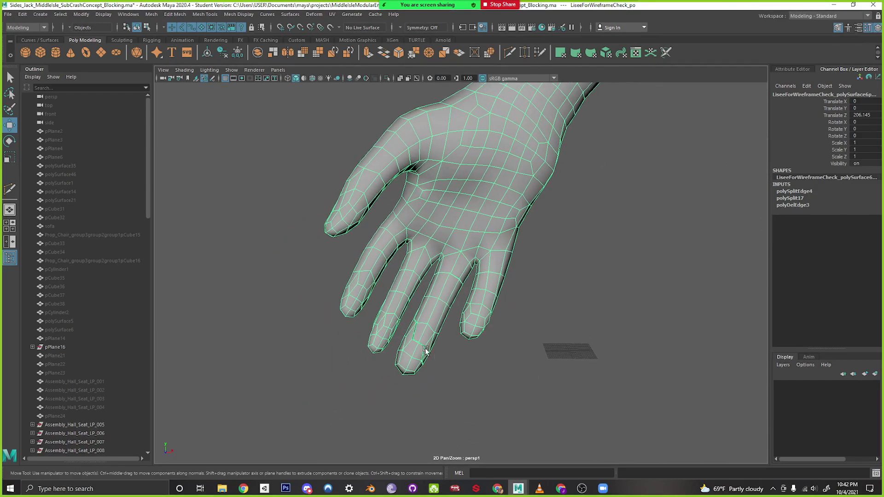
Switch the hand mesh to vertex mode, clear the selection and lasso the vertices across the palm and thumb base
right_click(391, 316)
left_click(349, 250)
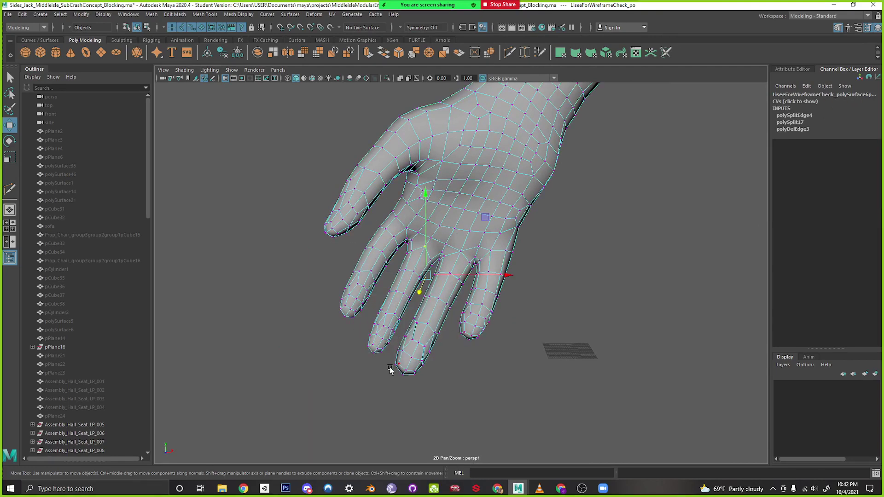
left_click_drag(390, 370, 446, 371, "alt")
middle_click_drag(447, 372, 433, 379, "alt")
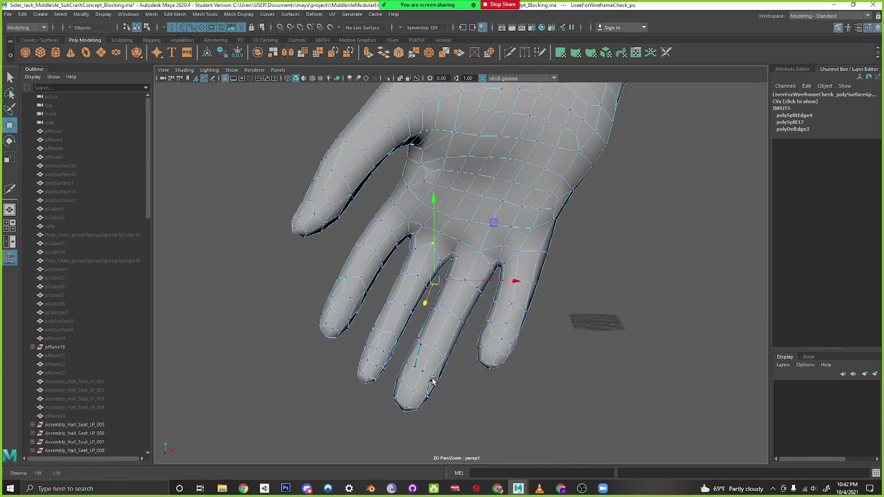
left_click_drag(433, 379, 432, 370, "alt")
middle_click_drag(441, 268, 429, 315, "alt")
right_click_drag(435, 250, 436, 273)
left_click(544, 311)
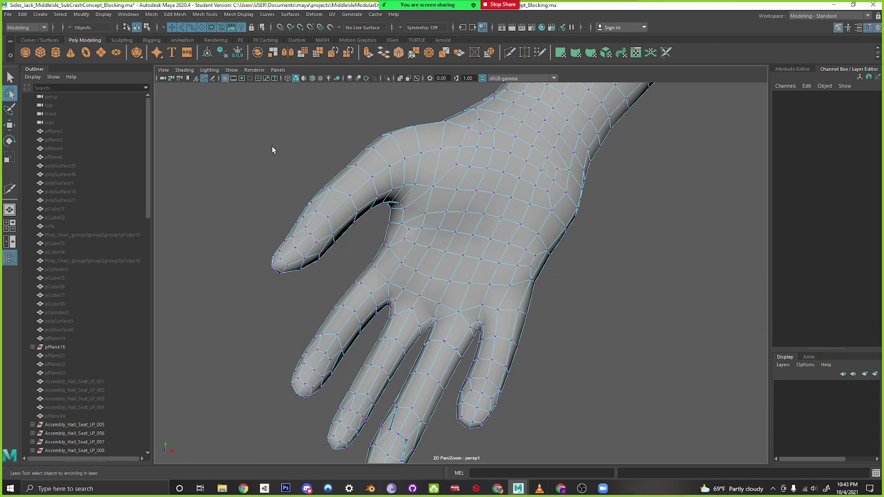
mouse_move(338, 270)
left_mouse_down()
mouse_move(395, 302)
mouse_move(530, 291)
left_mouse_up()
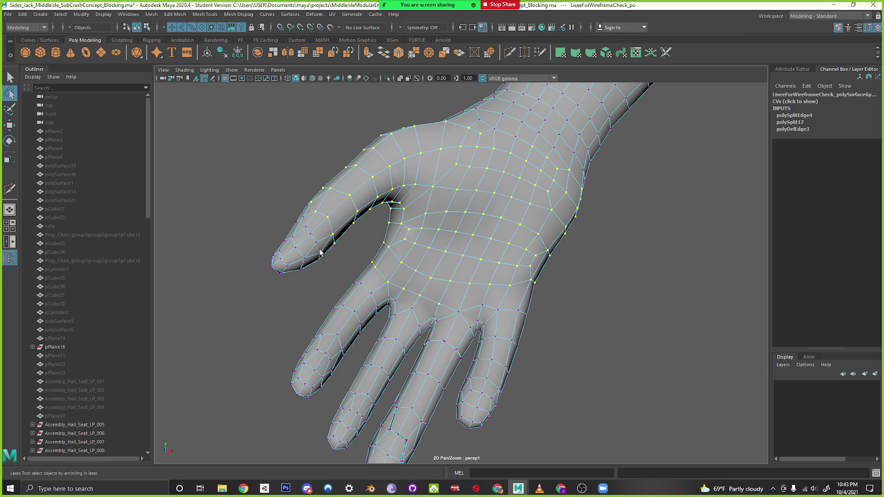
mouse_move(342, 272)
left_mouse_down()
mouse_move(366, 285)
mouse_move(529, 282)
left_mouse_up()
Move the web vertices between the ring finger and pinky, and between the middle and ring fingers, slightly up toward the palm
left_click(8, 128)
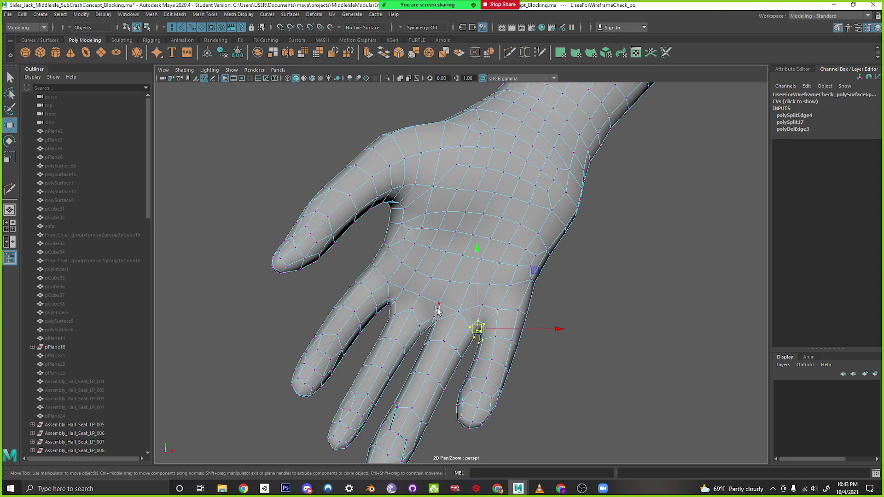
middle_click_drag(538, 272, 539, 260)
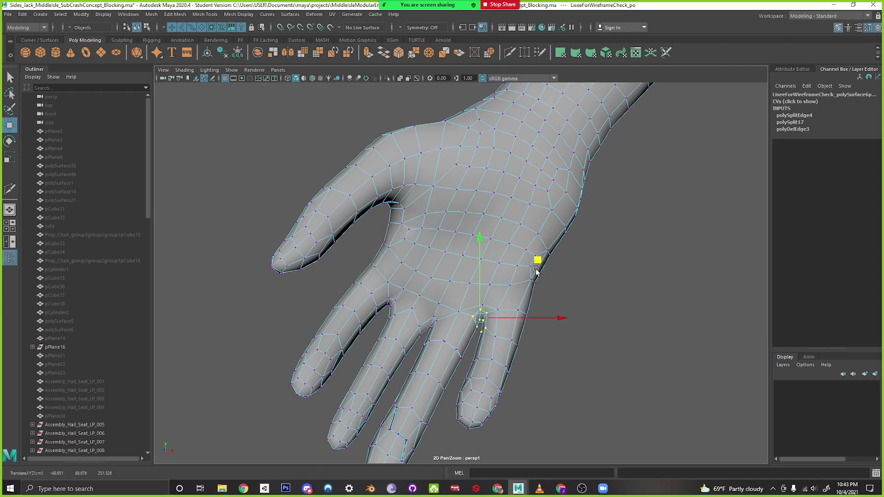
left_click_drag(421, 312, 444, 333)
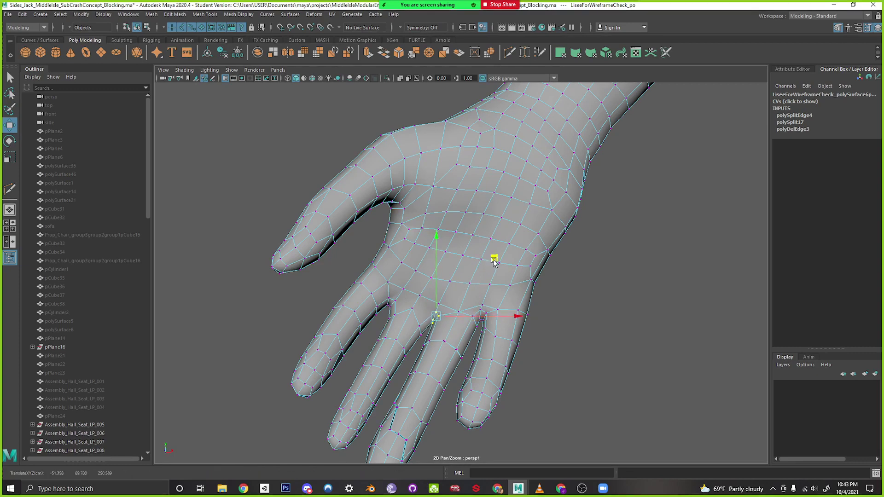
Lasso all faces of the middle finger in face mode and shift the finger slightly with Move
left_click_drag(491, 267, 385, 393, "alt")
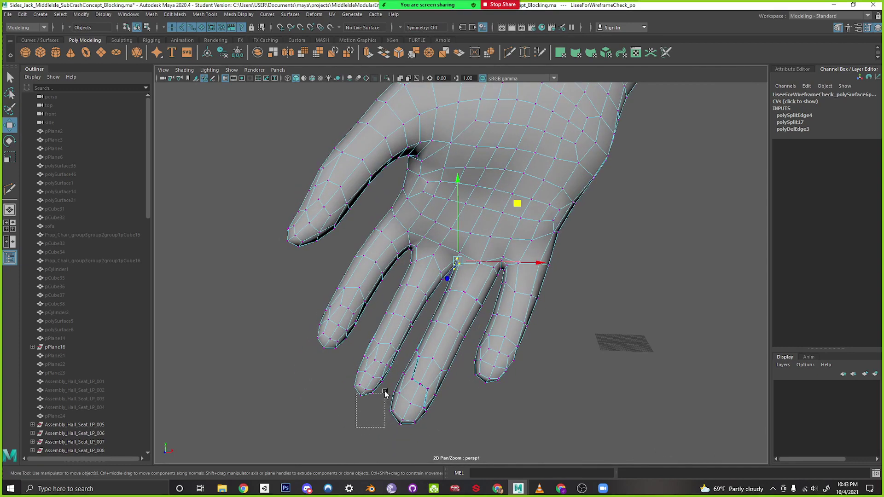
left_click_drag(327, 405, 327, 405)
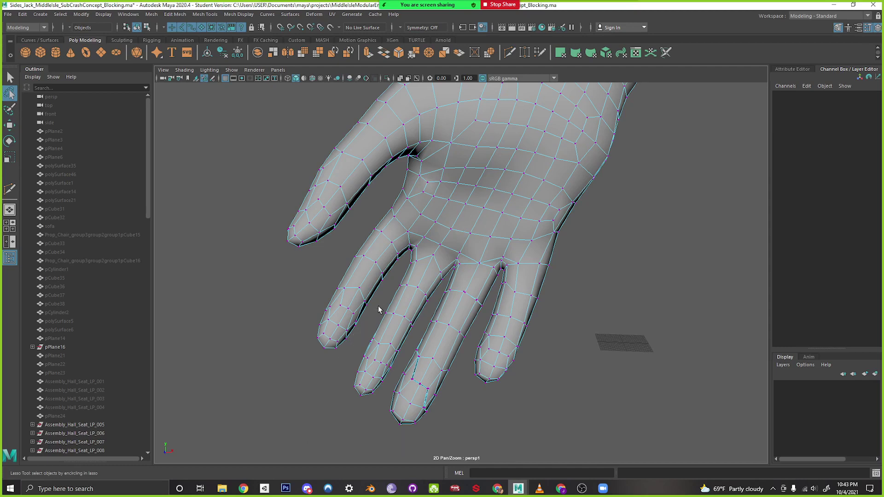
right_click_drag(396, 251, 394, 282)
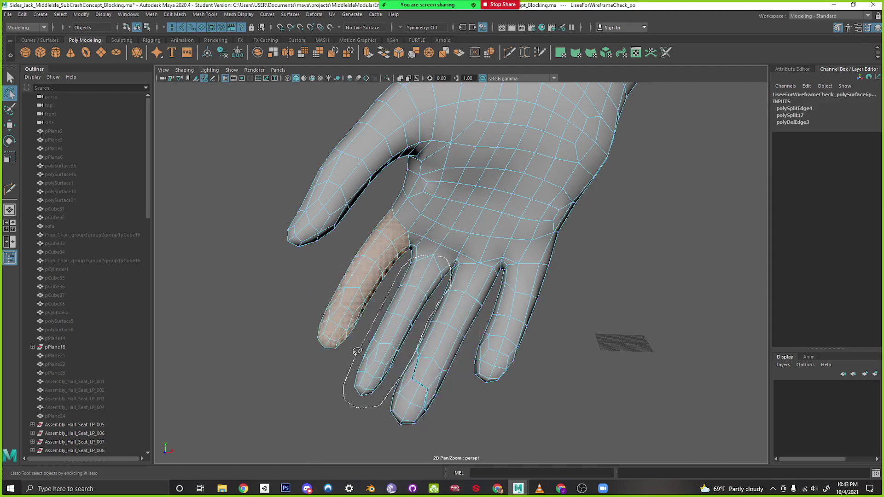
left_click_drag(357, 351, 438, 275)
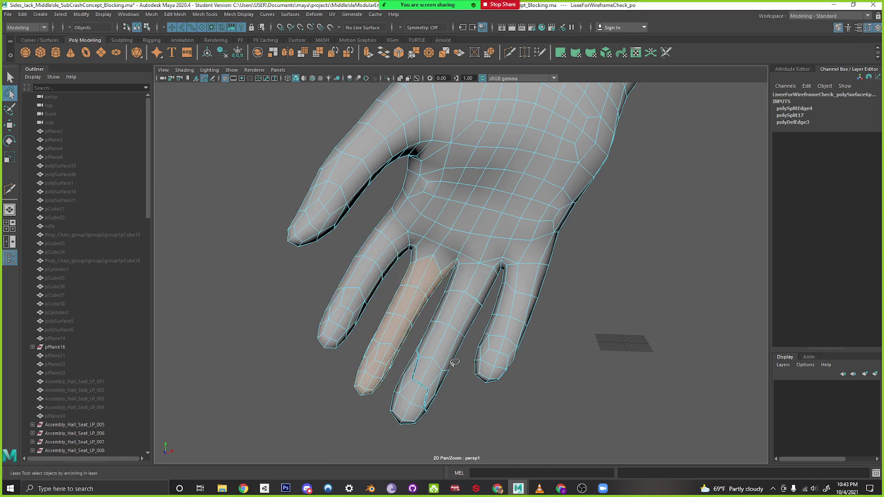
left_click_drag(454, 363, 645, 335, "alt")
left_click(9, 124)
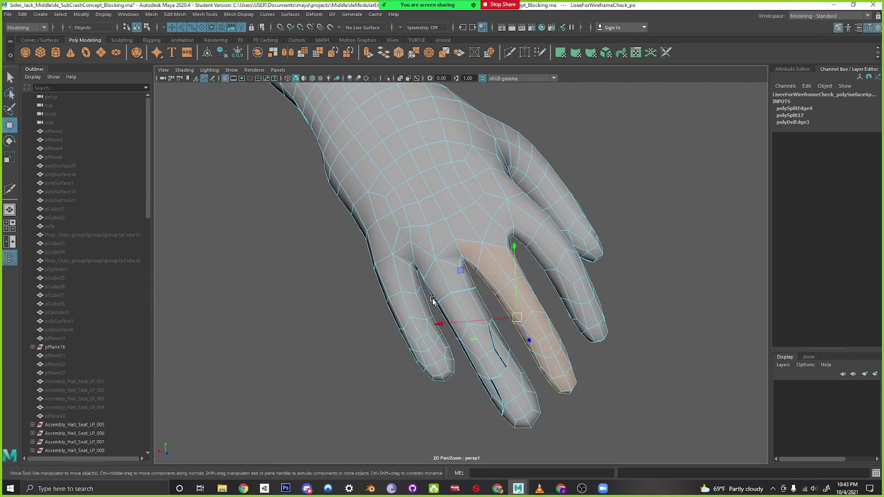
left_click_drag(432, 302, 284, 359, "alt")
middle_click_drag(284, 358, 293, 358, "ctrl")
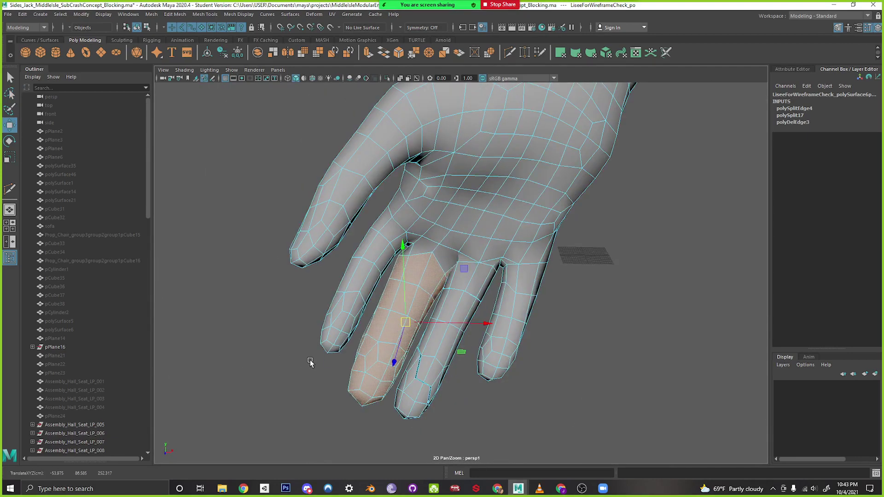
left_click_drag(339, 381, 464, 245, "alt")
left_click_drag(450, 350, 460, 401, "alt")
middle_click_drag(460, 401, 448, 409, "alt")
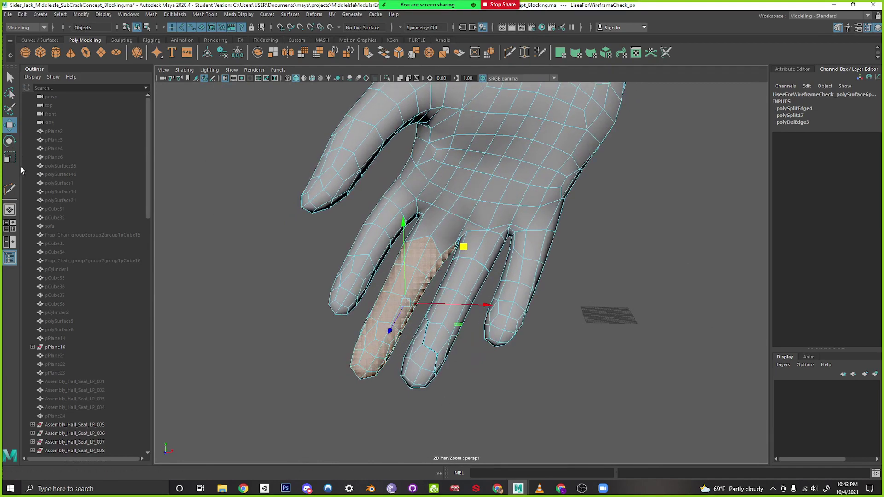
Lasso the index fingertip's faces and move them outward to lengthen the finger
left_click(10, 93)
left_click(228, 268)
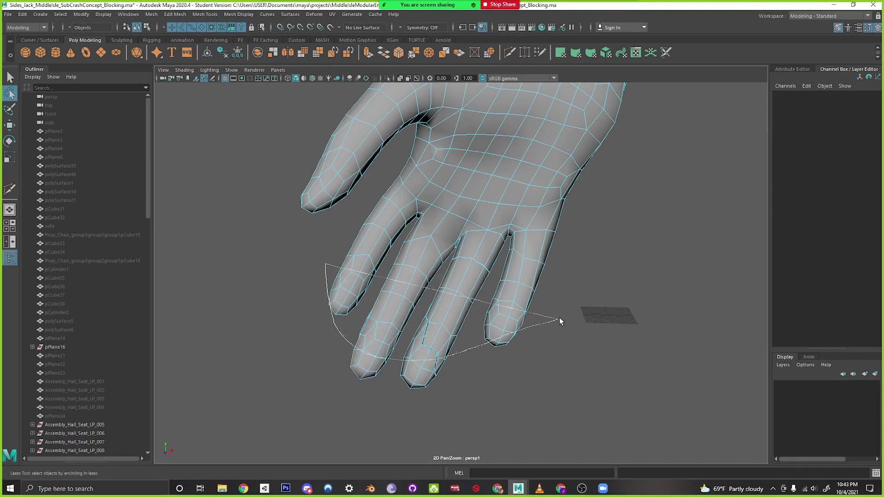
left_click_drag(559, 318, 561, 320)
left_click_drag(354, 317, 312, 323)
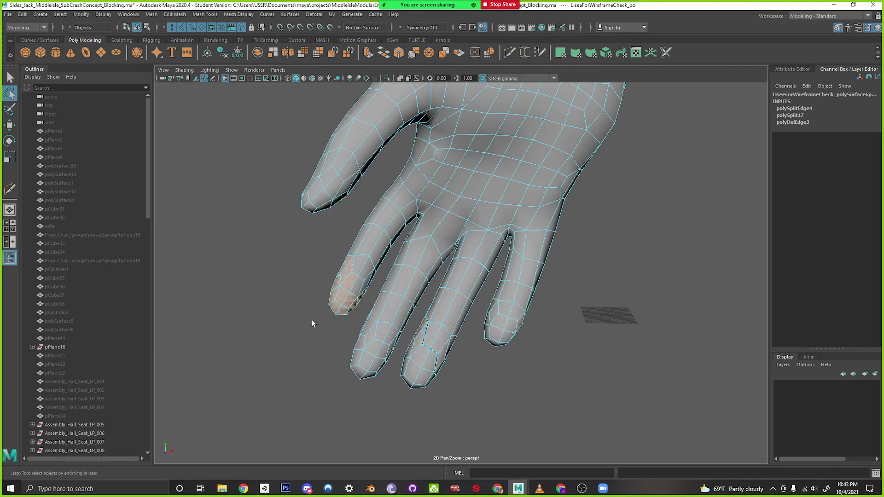
key("w")
left_click_drag(404, 233, 401, 245)
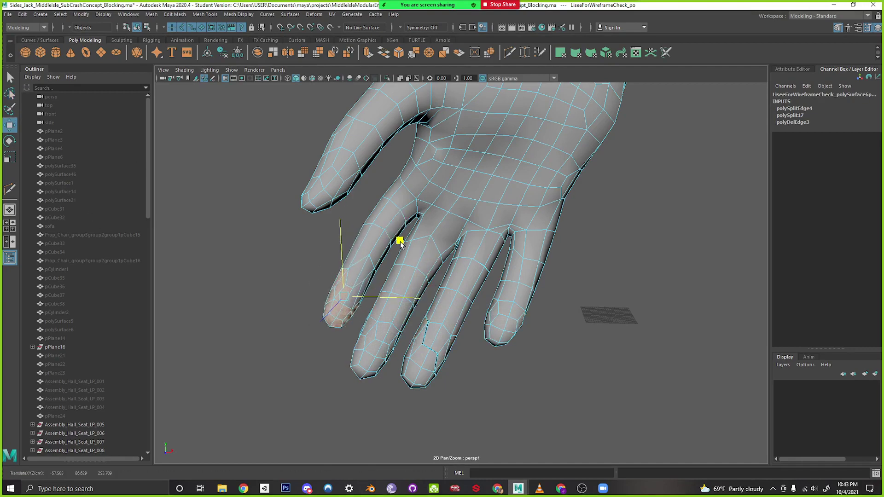
left_click_drag(415, 333, 433, 258, "alt")
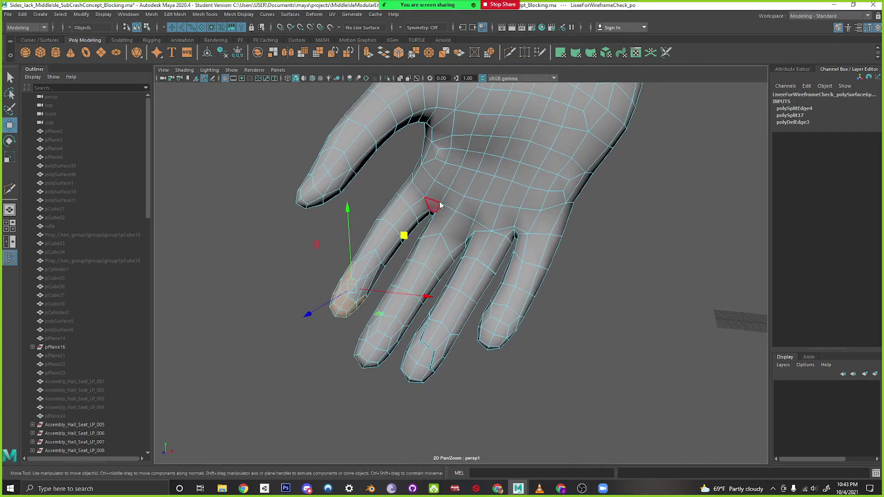
Return to object mode and check the adjusted index and middle fingers against the palm and wrist
right_click_drag(433, 204, 477, 190)
left_click_drag(564, 278, 551, 349, "alt")
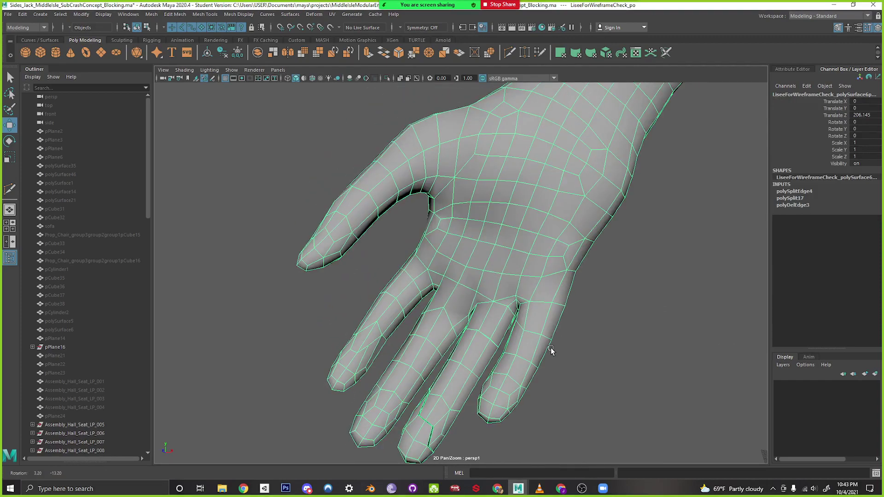
middle_click_drag(575, 381, 555, 334, "alt")
left_click_drag(483, 300, 525, 316, "alt")
right_click_drag(526, 316, 392, 296, "alt")
middle_click_drag(391, 296, 385, 345, "alt")
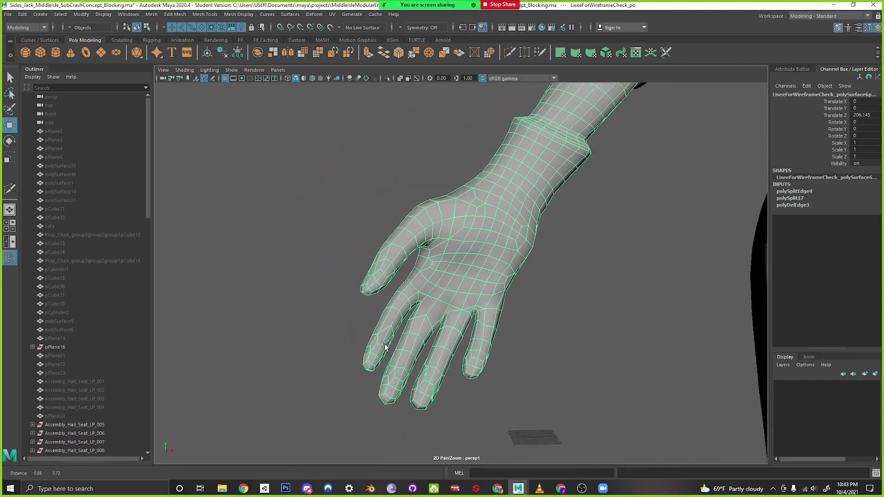
left_click_drag(385, 345, 367, 346, "alt")
middle_click_drag(367, 346, 414, 316, "alt")
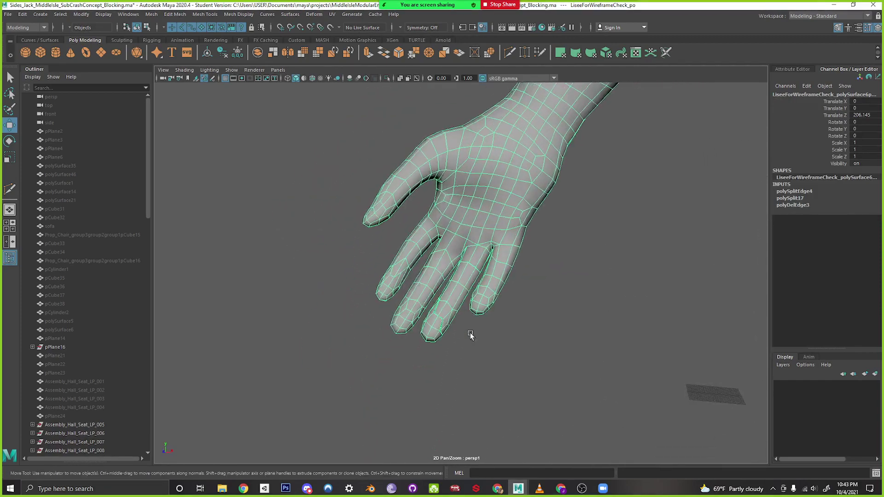
left_click_drag(470, 335, 514, 353, "alt")
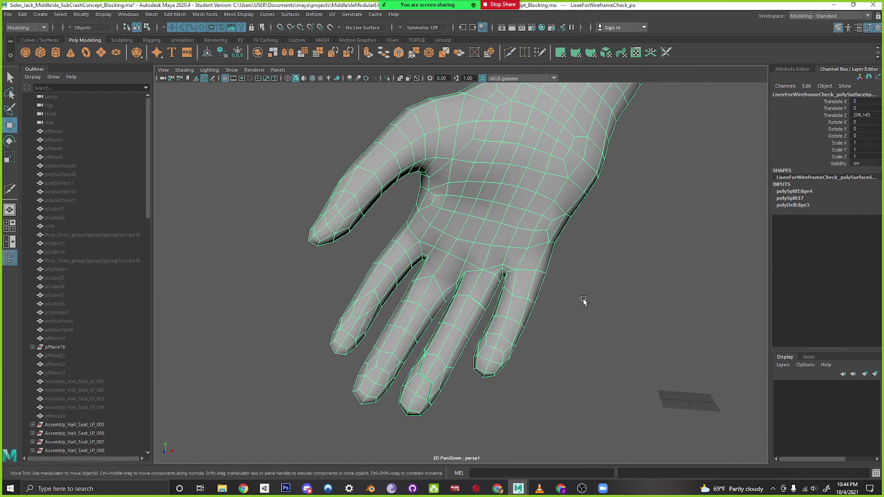
Examine the hand's finger proportions and wireframe from the back and palm sides up to the glove cuff
left_click_drag(581, 308, 646, 325, "alt")
mouse_move(510, 335)
left_mouse_down("alt")
mouse_move(478, 336)
mouse_move(479, 351)
mouse_move(306, 351)
mouse_move(283, 339)
mouse_move(480, 351)
mouse_move(474, 316)
mouse_move(421, 346)
mouse_move(509, 347)
left_mouse_up("alt")
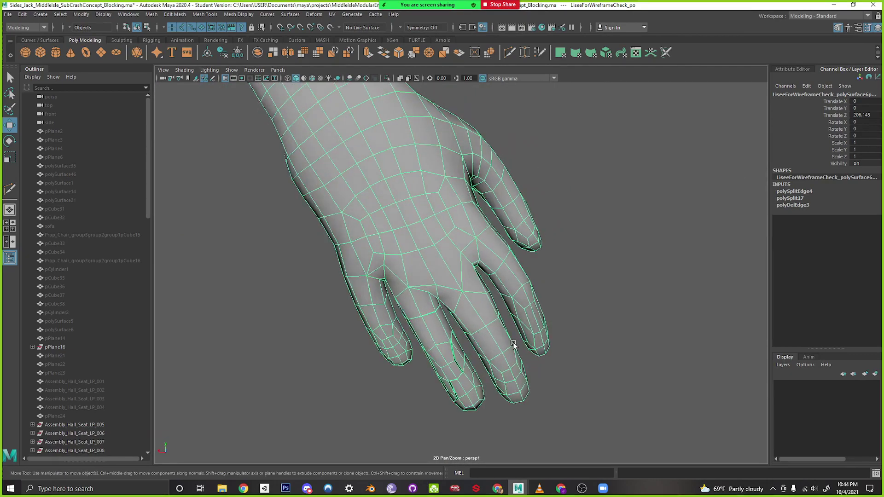
right_click_drag(509, 347, 462, 337, "alt")
left_click_drag(462, 338, 406, 369, "alt")
right_click_drag(473, 373, 511, 389, "alt")
middle_click_drag(511, 389, 381, 340, "alt")
right_click_drag(380, 340, 507, 313, "alt")
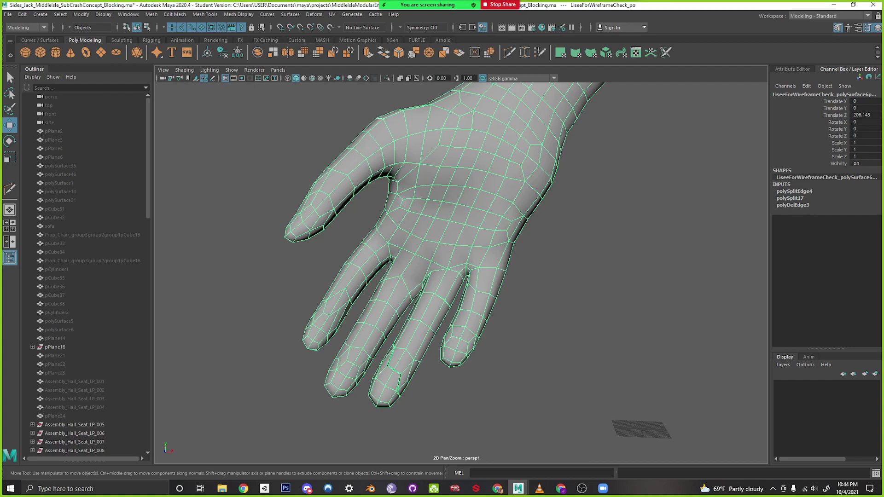
left_click_drag(432, 244, 474, 257, "alt")
right_click_drag(474, 257, 562, 339, "alt")
middle_click_drag(552, 327, 557, 336, "alt")
left_click_drag(557, 336, 563, 333, "alt")
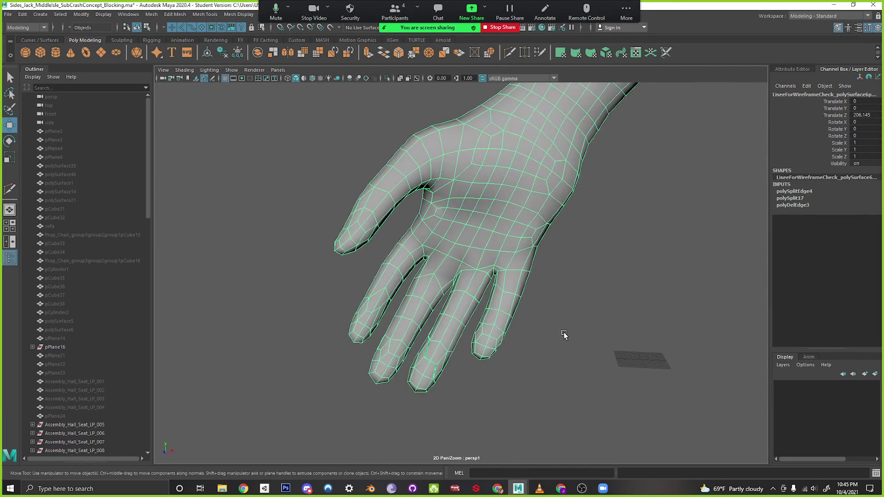
middle_click_drag(564, 333, 561, 357, "alt")
right_click_drag(561, 357, 488, 346, "alt")
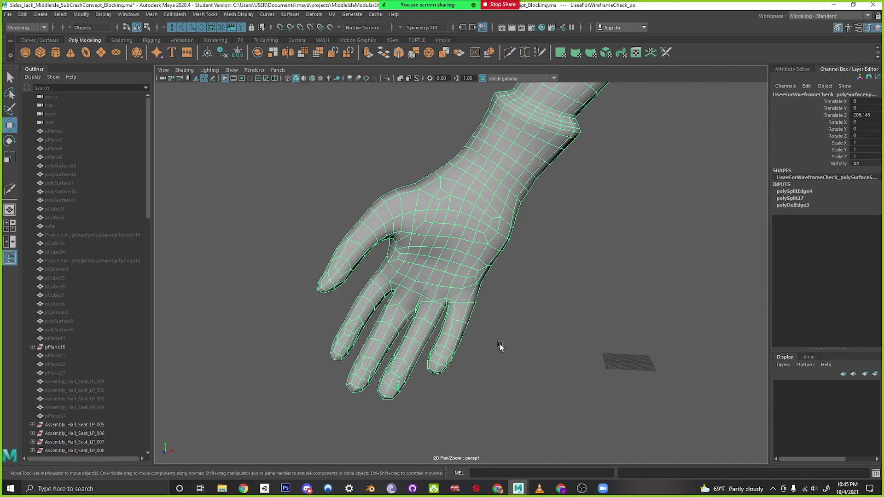
Select the blouse mesh on the character's upper body in place of the hand
right_click_drag(641, 288, 582, 290, "alt")
middle_click_drag(581, 290, 387, 316, "alt")
right_click_drag(539, 290, 482, 299, "alt")
middle_click_drag(482, 300, 446, 342, "alt")
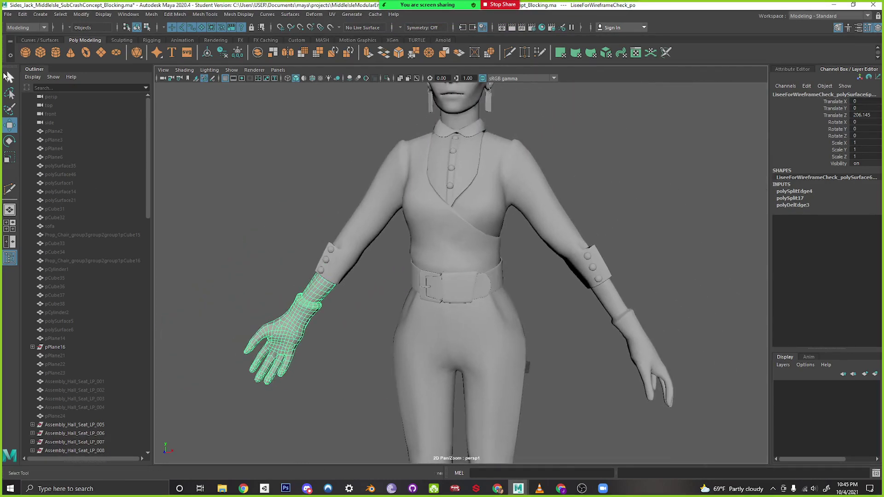
key("q")
left_click(361, 238)
left_click_drag(361, 238, 395, 255, "alt")
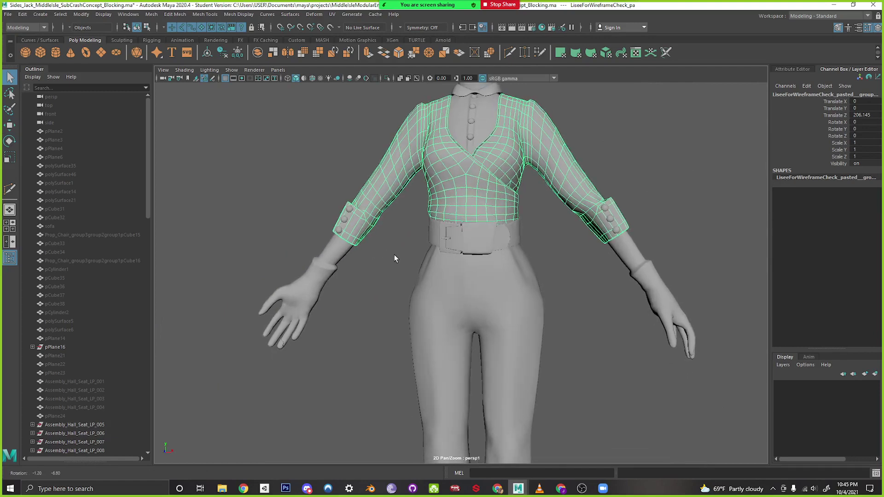
Select the cuff and lower-sleeve vertices on the character's left arm and enable soft selection with a falloff reaching up the sleeve
left_click(620, 250)
middle_click_drag(621, 250, 523, 290, "alt")
right_click_drag(523, 290, 545, 278, "alt")
middle_click_drag(545, 278, 571, 281, "alt")
right_click_drag(571, 286, 605, 273, "alt")
left_click(487, 266)
middle_click_drag(605, 273, 550, 305, "alt")
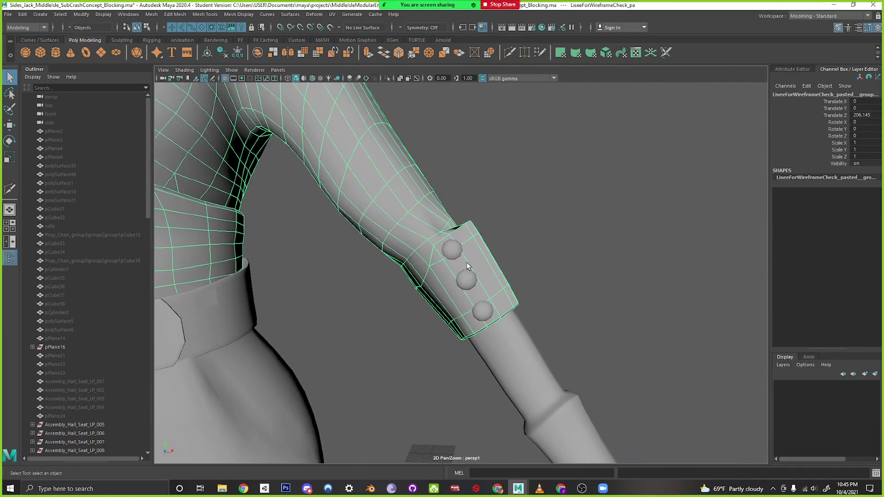
right_click_drag(471, 249, 431, 246)
left_click_drag(431, 246, 458, 259, "alt")
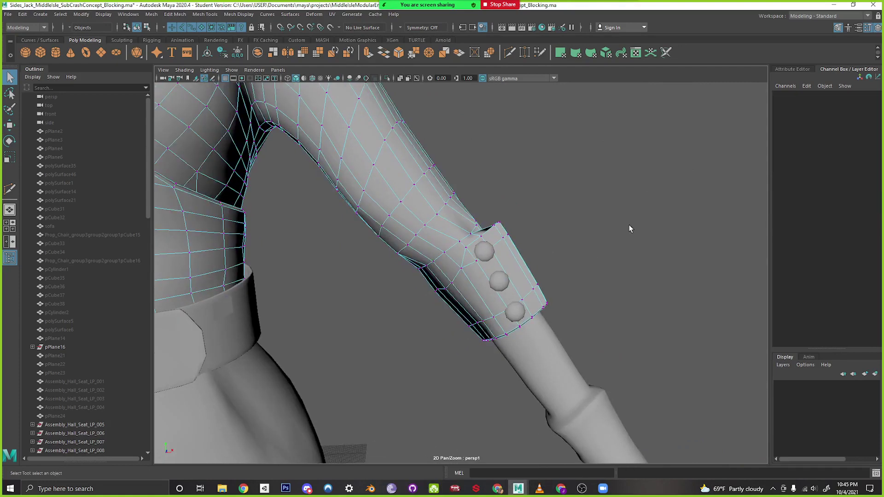
left_click_drag(654, 196, 375, 362)
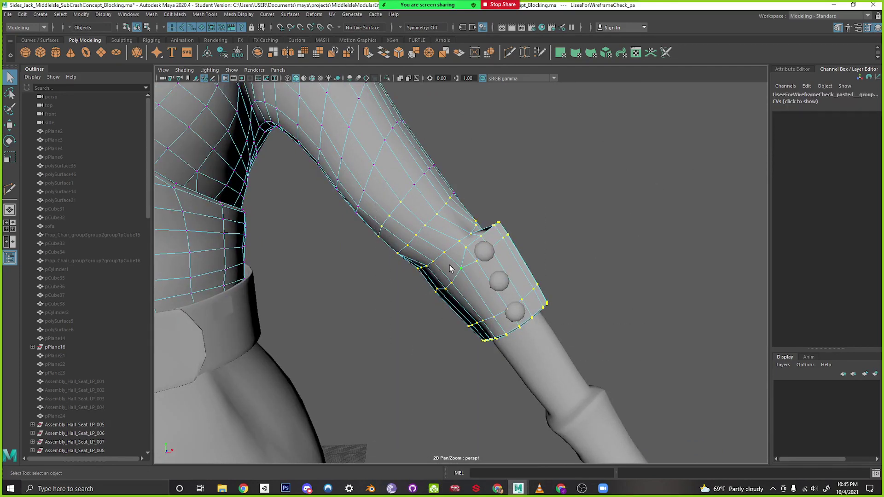
key("b")
left_click_drag(460, 269, 518, 279)
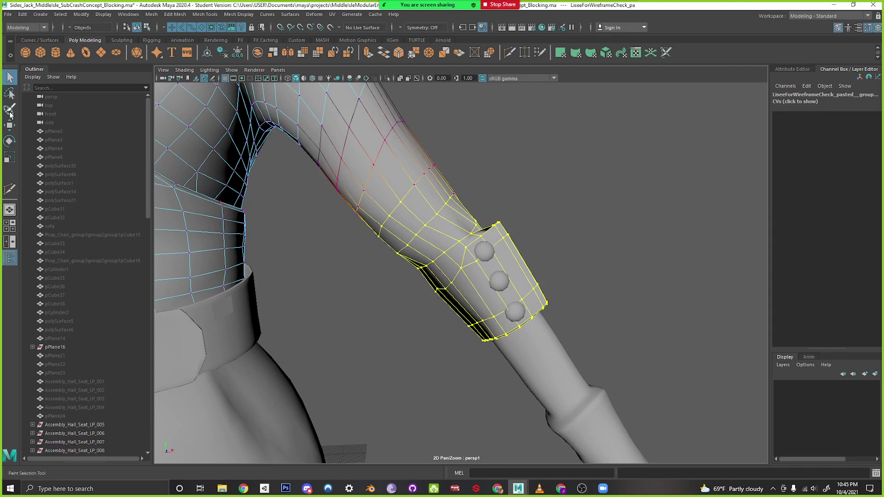
Nudge the softly selected cuff and lower sleeve with Move to bend the elbow slightly, then return to object mode and deselect
left_click(10, 141)
left_click_drag(515, 269, 533, 235, "alt")
left_click(9, 125)
left_click_drag(449, 251, 488, 249, "alt")
left_click_drag(520, 203, 514, 209)
middle_click_drag(515, 209, 517, 205)
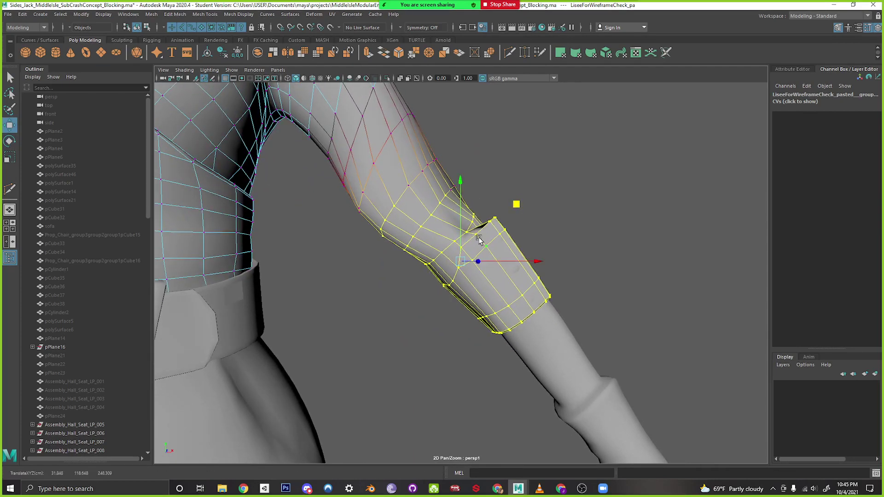
right_click_drag(395, 198, 526, 173)
left_click(526, 174)
Examine the left sleeve's elbow bend, cuff and forearm on the shaded character from several angles
scroll(525, 287, "down", 5)
left_click_drag(525, 286, 406, 300, "alt")
scroll(393, 333, "up", 4)
left_click_drag(392, 333, 518, 242, "alt")
mouse_move(513, 272)
left_mouse_down("alt")
mouse_move(533, 279)
mouse_move(432, 298)
mouse_move(526, 272)
left_mouse_up("alt")
right_click_drag(526, 272, 462, 289, "alt")
middle_click_drag(462, 289, 490, 336, "alt")
left_click_drag(490, 335, 578, 336, "alt")
right_click_drag(579, 336, 487, 343, "alt")
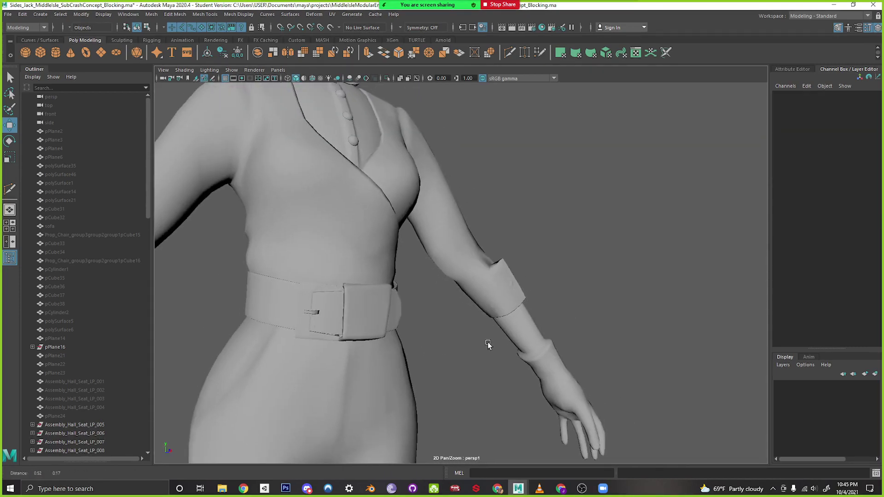
left_click_drag(488, 343, 468, 334, "alt")
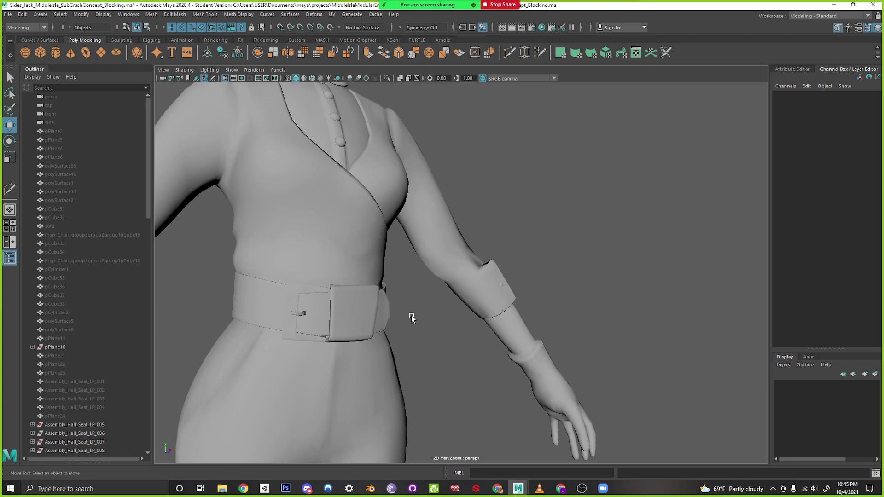
Soft-select the upper vertices of the left forearm mesh and adjust them to sit inside the bent sleeve's cuff
left_click(525, 364)
left_click_drag(527, 362, 492, 291, "alt")
right_click_drag(493, 291, 444, 252)
middle_click_drag(512, 364, 479, 311, "alt")
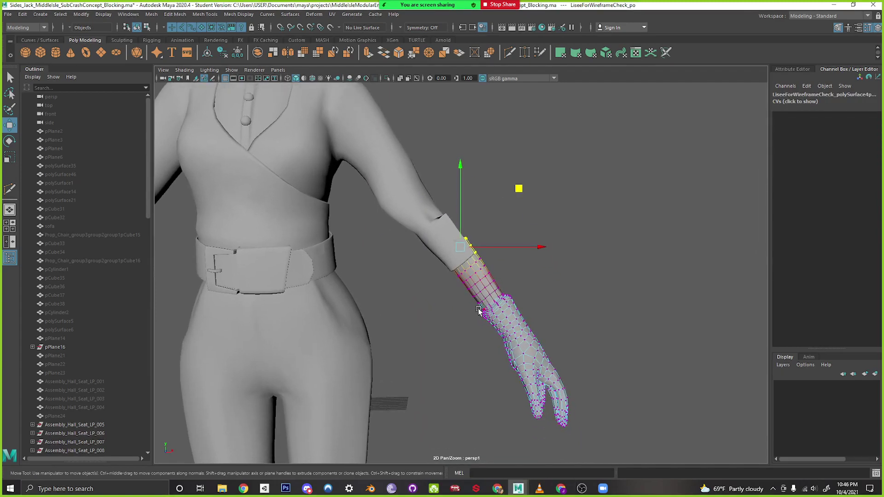
left_click_drag(525, 351, 487, 266)
left_click_drag(441, 221, 585, 323)
right_click_drag(584, 322, 475, 342, "alt")
middle_click_drag(475, 341, 482, 324, "alt")
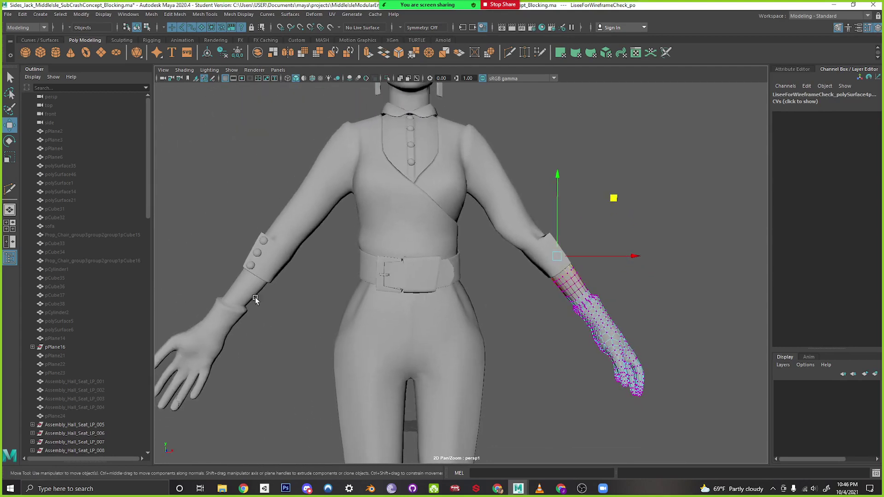
Select the blouse and then the collared shirt to examine the wireframe around the chest, collar and button placket
left_click(259, 253)
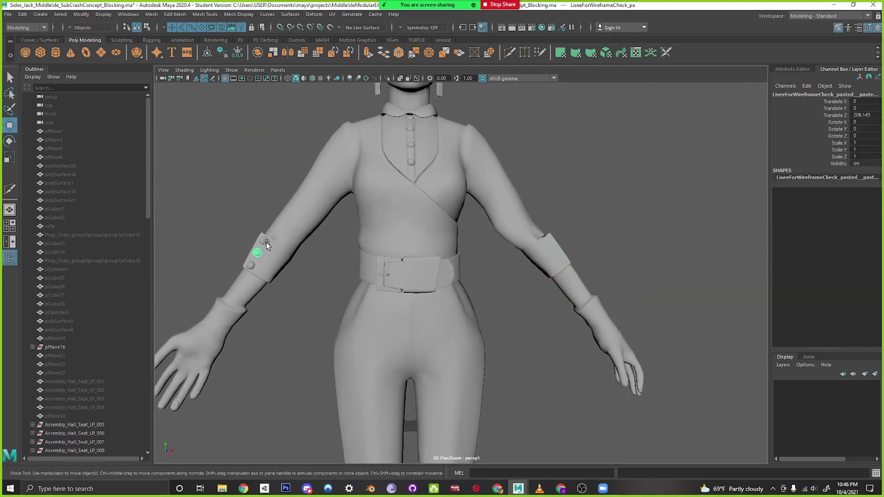
left_click(268, 257)
middle_click_drag(357, 273, 399, 330, "alt")
middle_click_drag(517, 291, 490, 302, "alt")
left_click_drag(490, 302, 449, 275, "alt")
middle_click_drag(382, 194, 363, 292, "alt")
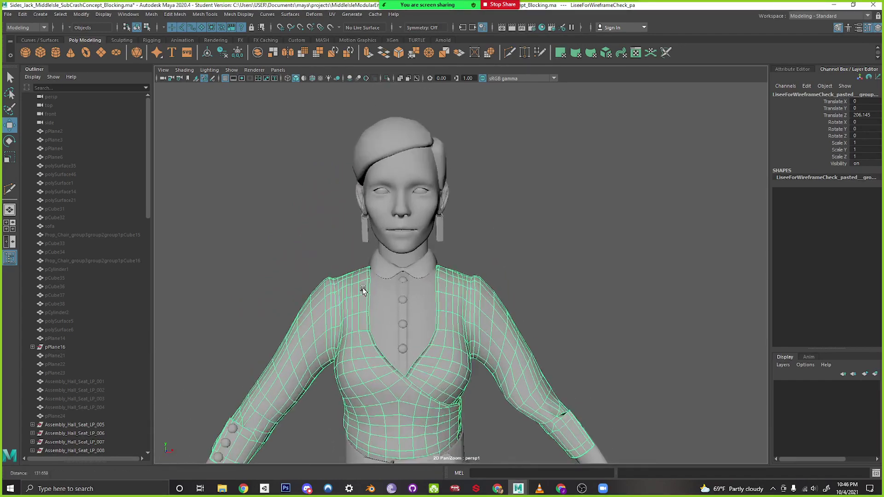
right_click_drag(363, 292, 345, 349, "alt")
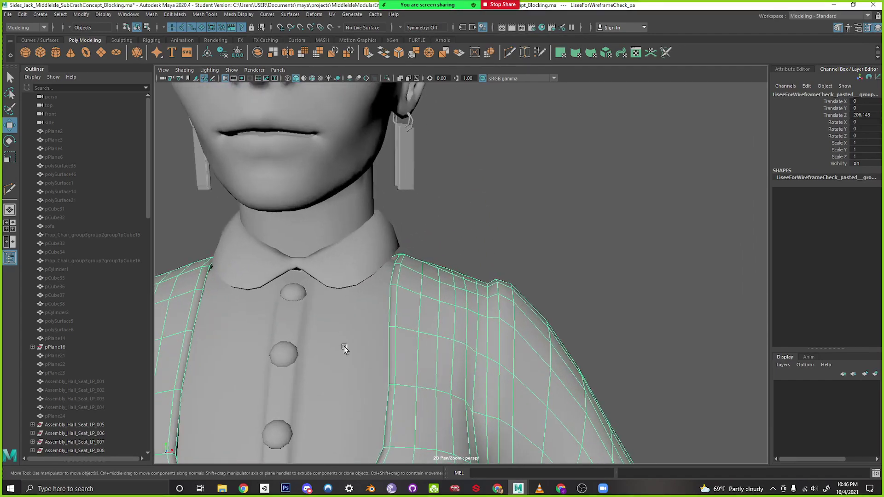
scroll(499, 316, "down", 3)
left_click_drag(499, 316, 419, 288, "alt")
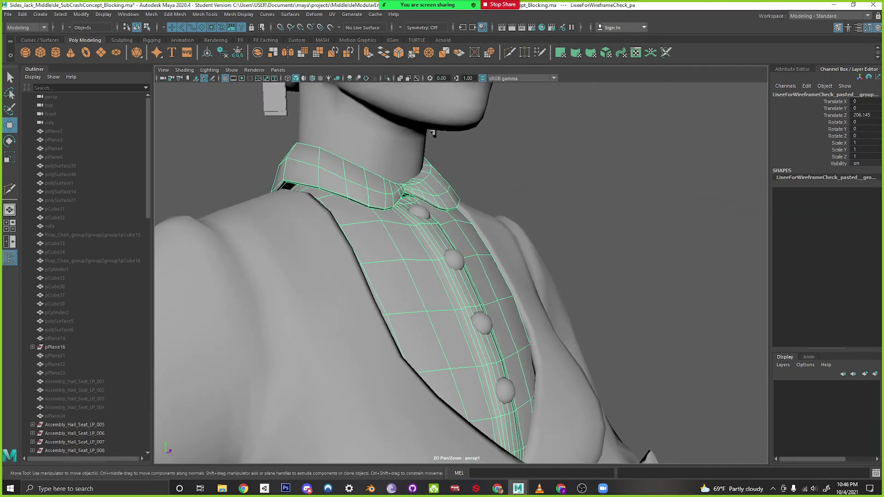
Switch to LisseArtDirection.jpg in the browser and view the collar and shirt buttons on the side-view sketch up close
key("alt+Tab")
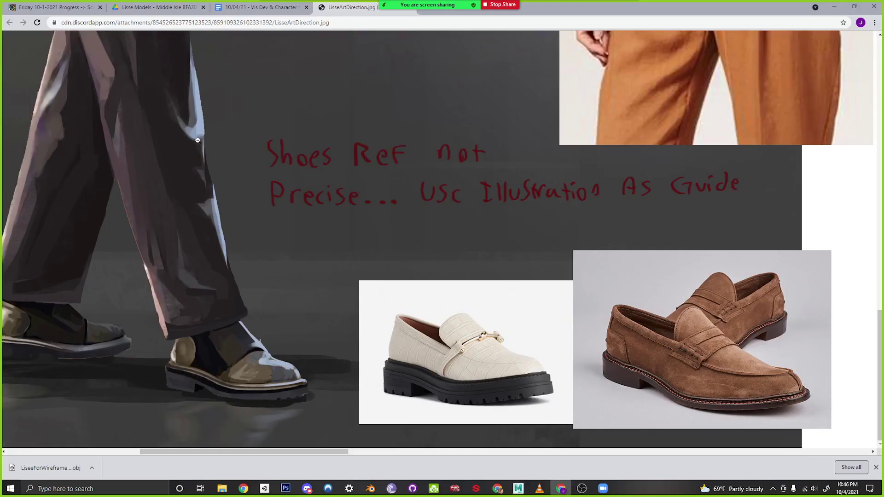
left_click(422, 171)
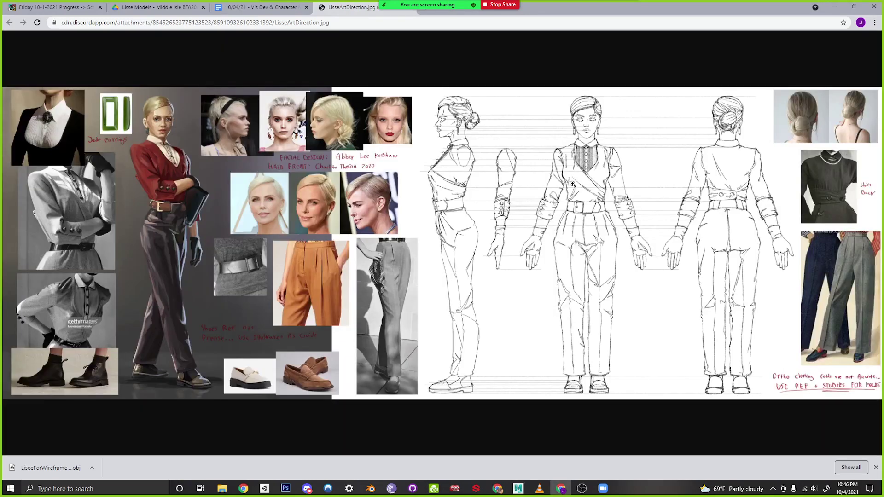
left_click(447, 150)
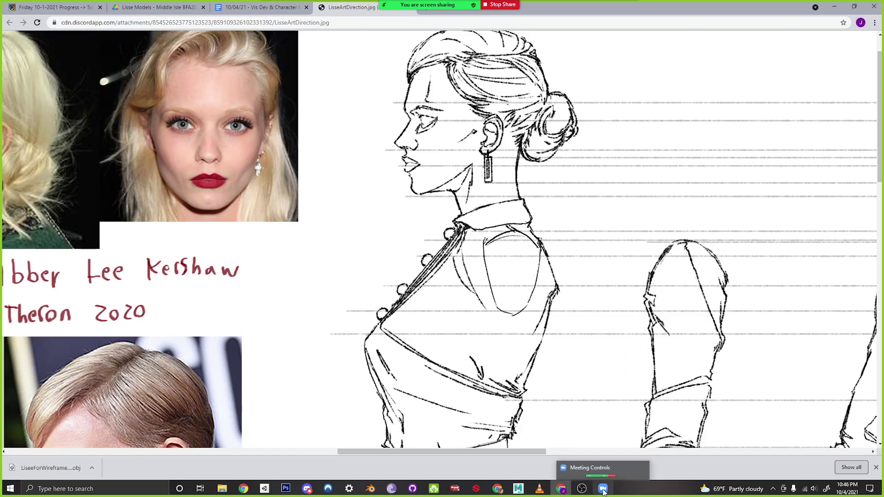
Return to Maya, select the vertex at the front centre of the shirt's collar and turn off soft selection
mouse_move(518, 490)
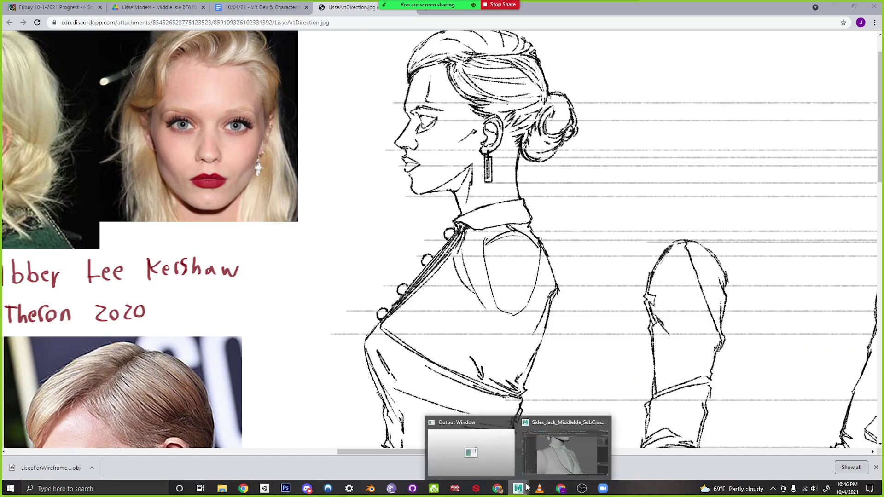
left_click(571, 456)
left_click_drag(493, 206, 452, 266, "alt")
right_click_drag(433, 250, 430, 224)
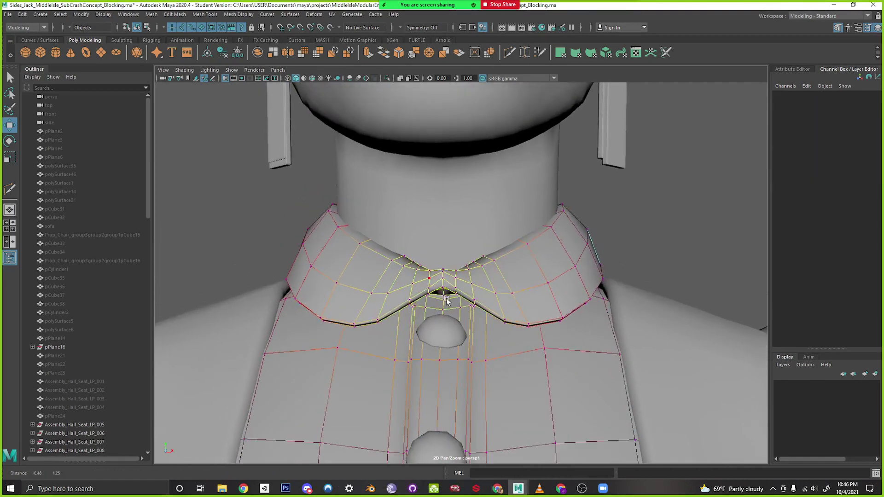
left_click_drag(430, 224, 430, 294, "alt")
left_click(429, 279)
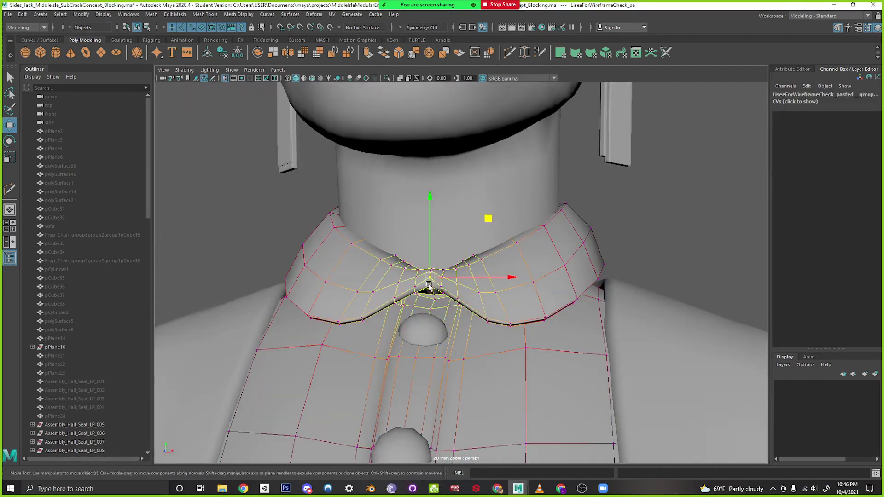
key("b")
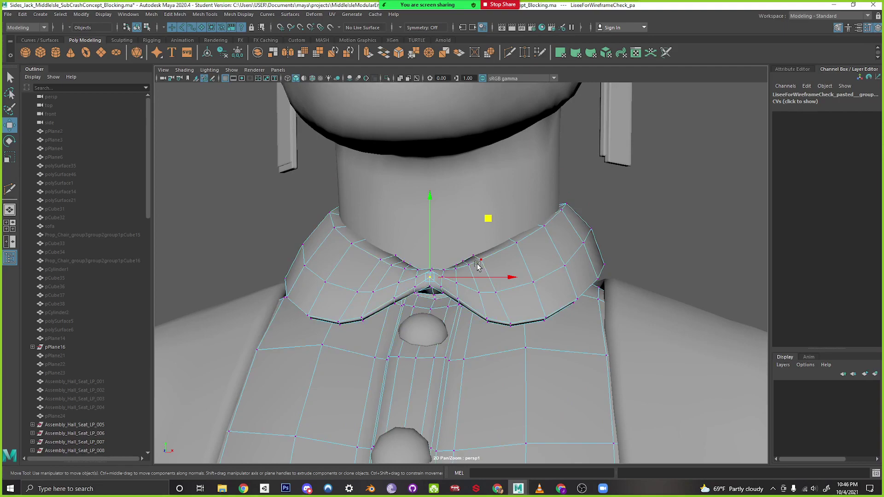
Select the collar's front-centre vertices and move them down with a reduced soft-selection falloff to open a V between the flaps
left_click_drag(470, 304, 622, 318, "alt")
left_click_drag(503, 250, 522, 304)
left_click_drag(522, 305, 533, 329, "alt")
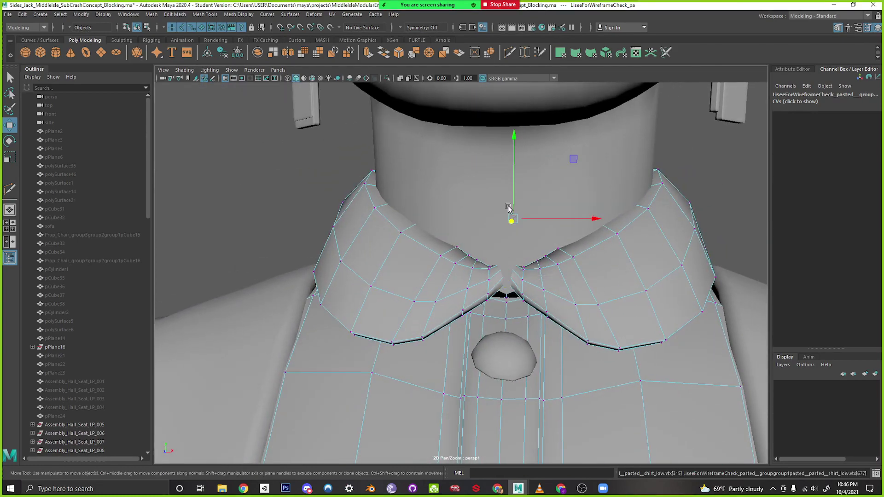
key("b")
middle_click_drag(570, 306, 416, 264)
left_click_drag(511, 195, 509, 221)
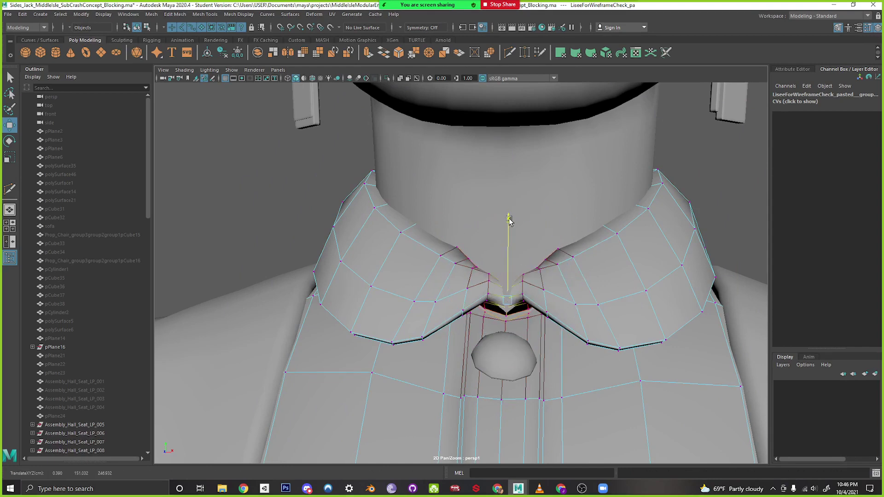
left_click_drag(511, 257, 475, 340, "alt")
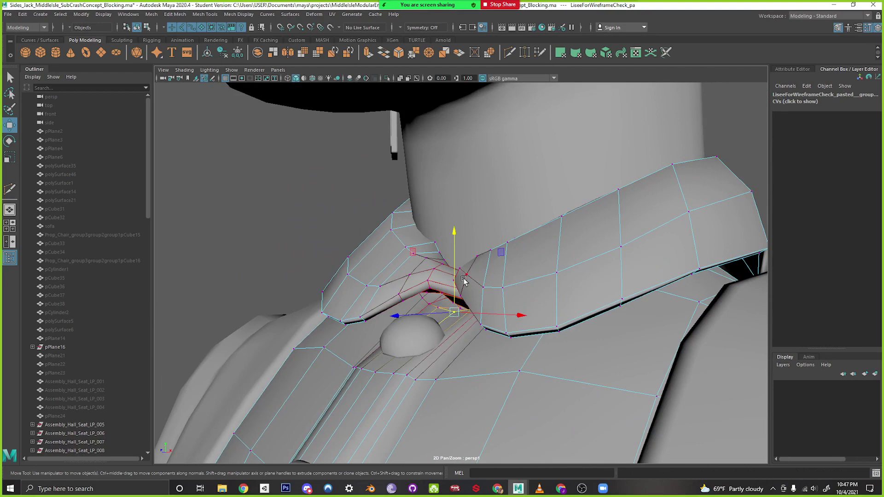
Raise the placket's top-edge vertices to close the gap beneath the collar opening, then return to object mode and deselect
left_click_drag(461, 258, 460, 232)
key("ctrl+z")
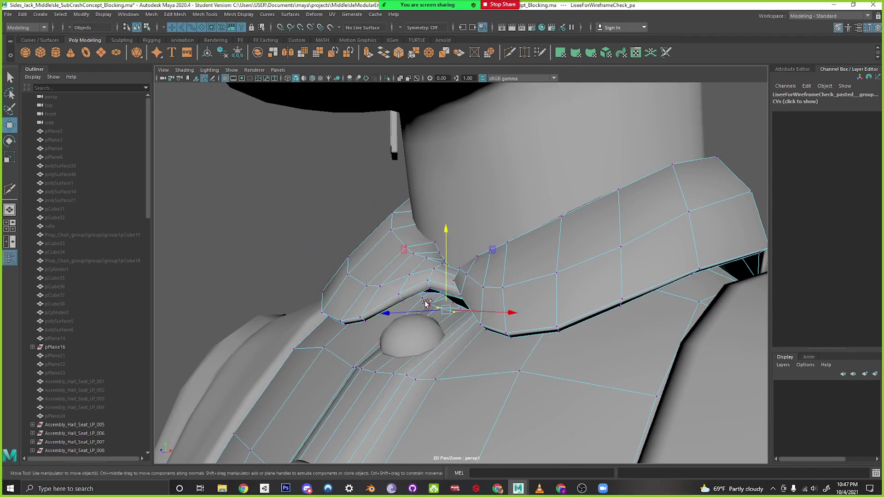
left_click_drag(437, 304, 537, 316, "alt")
middle_click_drag(543, 319, 553, 318)
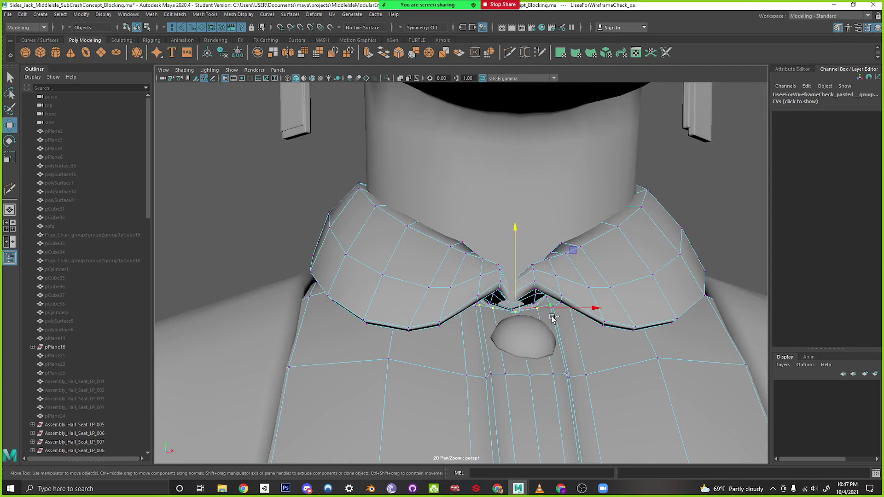
left_click_drag(515, 233, 515, 217)
left_click_drag(564, 341, 436, 335, "alt")
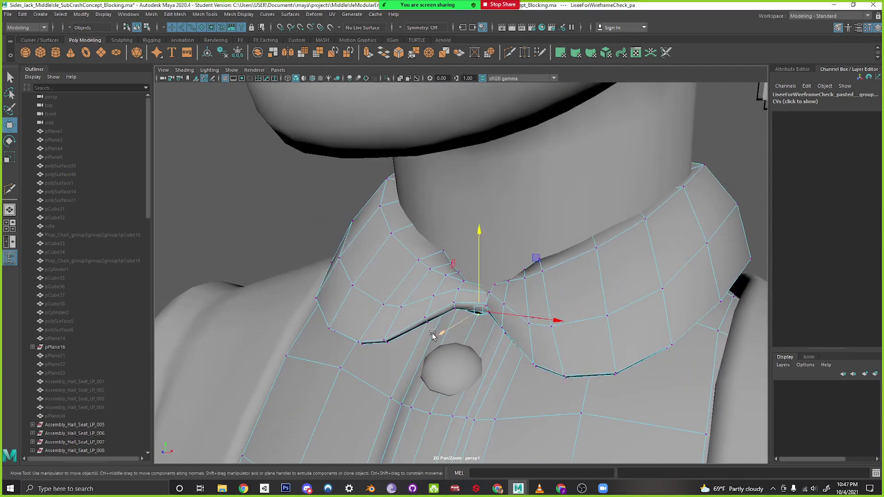
right_click_drag(415, 251, 482, 234)
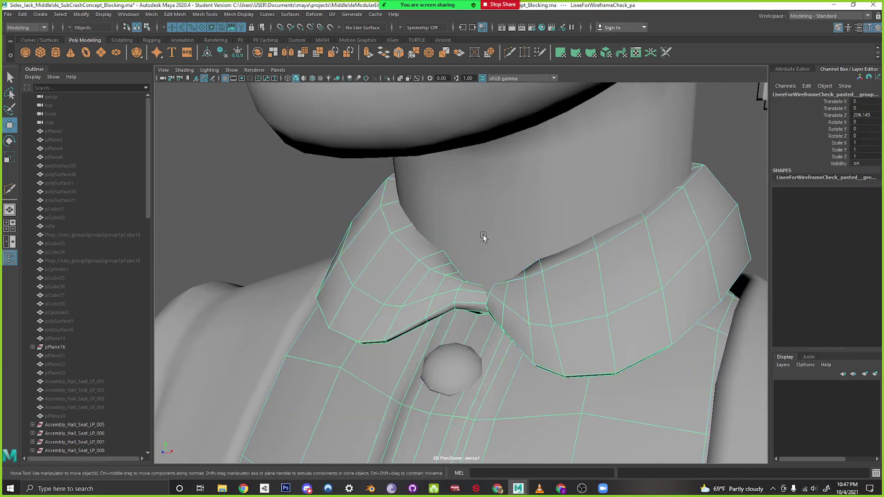
left_click(732, 165)
Examine the reshaped collar and button placket from the front and both sides, with and without the shirt's wireframe
right_click_drag(732, 164, 579, 347, "alt")
middle_click_drag(579, 347, 560, 277, "alt")
left_click_drag(560, 278, 289, 298, "alt")
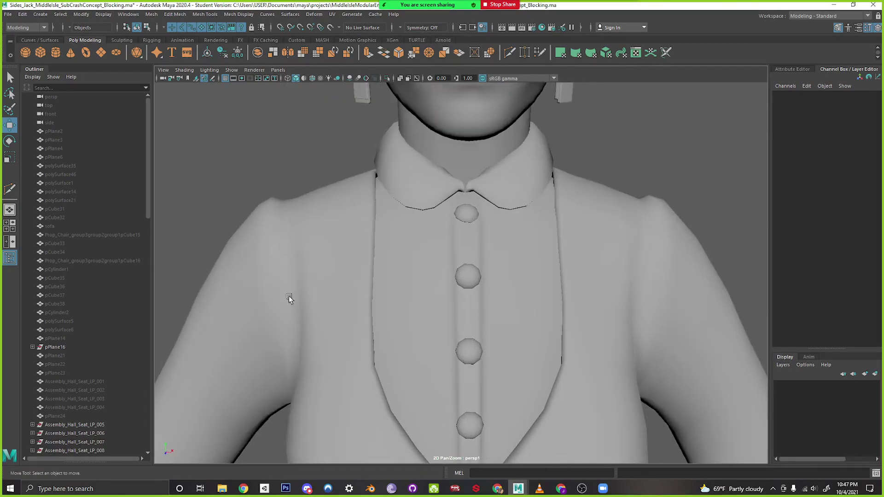
left_click_drag(514, 251, 565, 247, "alt")
left_click(460, 312)
middle_click_drag(541, 310, 511, 239, "alt")
right_click_drag(511, 238, 417, 292, "alt")
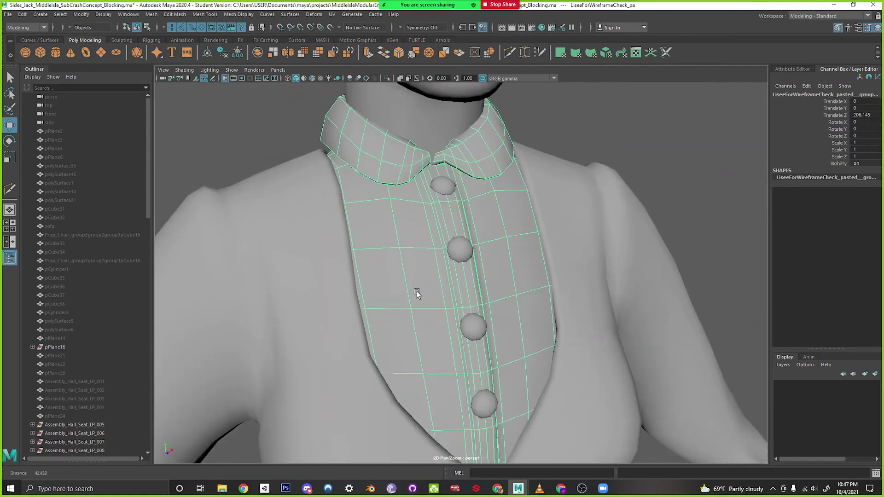
middle_click_drag(442, 196, 452, 231, "alt")
left_click_drag(452, 231, 494, 310, "alt")
left_click(592, 152)
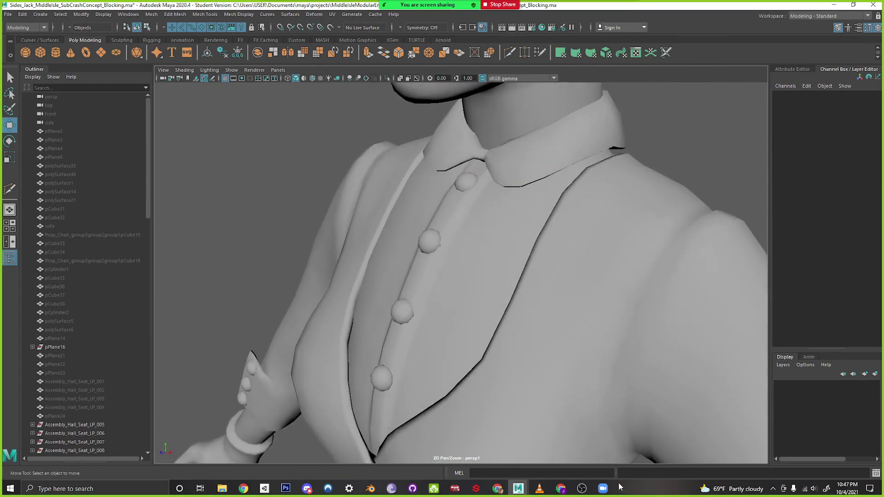
Switch to the art direction board in the browser and examine the painted character's collar, pleated shirt front and buttons
left_click(560, 488)
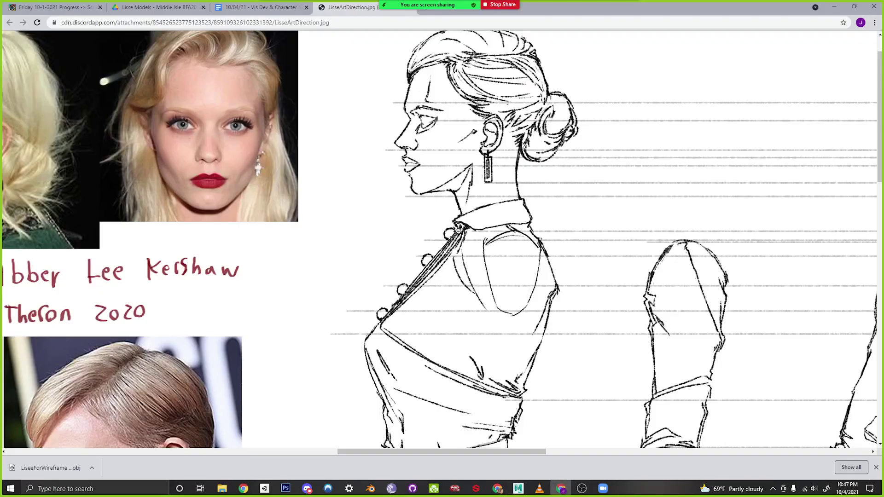
left_click(549, 285)
left_click(595, 286)
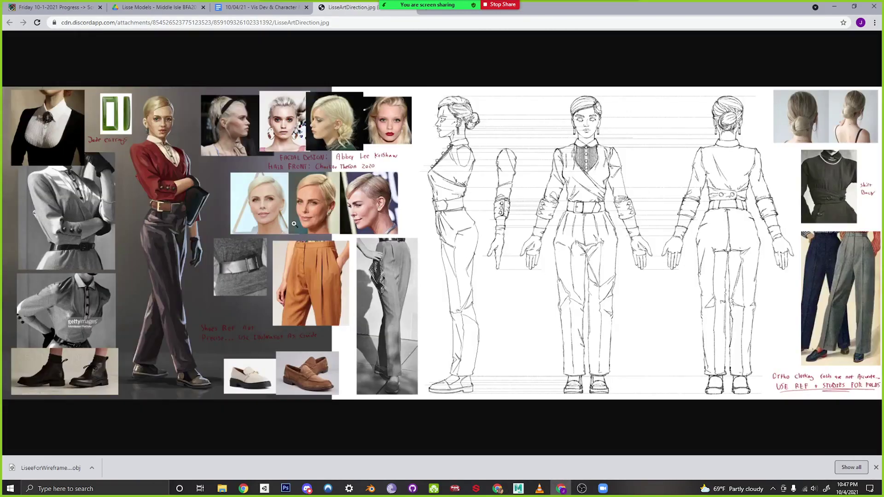
left_click(163, 151)
scroll(309, 241, "down", 2)
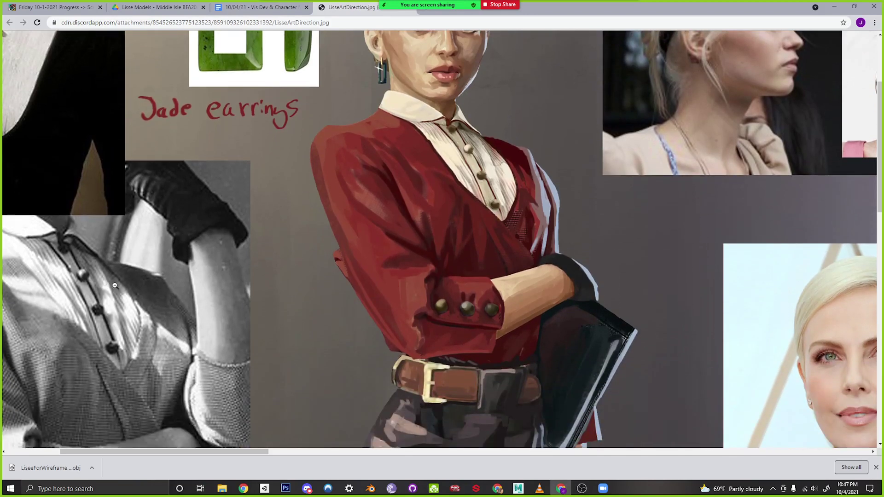
scroll(478, 224, "up", 1)
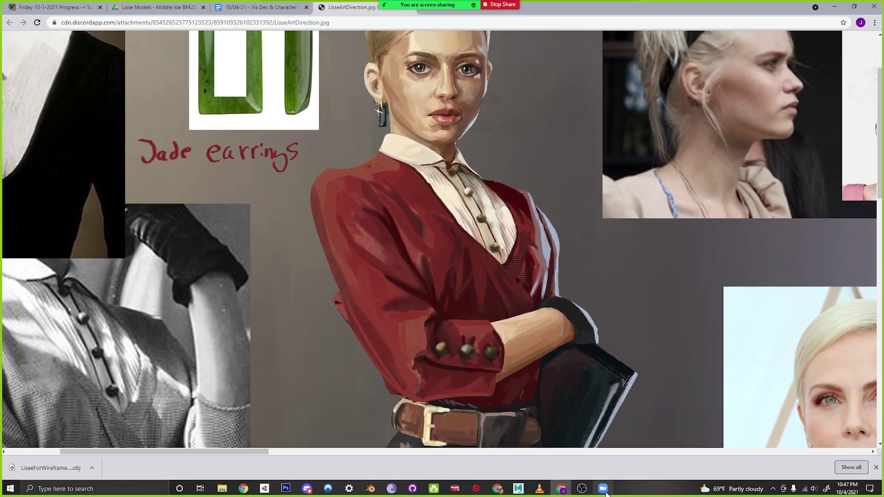
Return to Maya and highlight the vertical edge loops along the shirt's button placket, then return to object mode and deselect
mouse_move(539, 490)
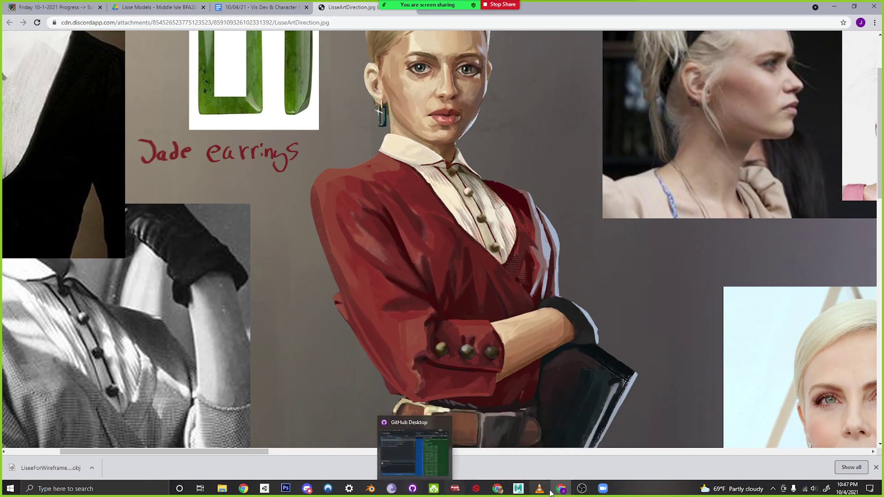
left_click(555, 449)
left_click(456, 258)
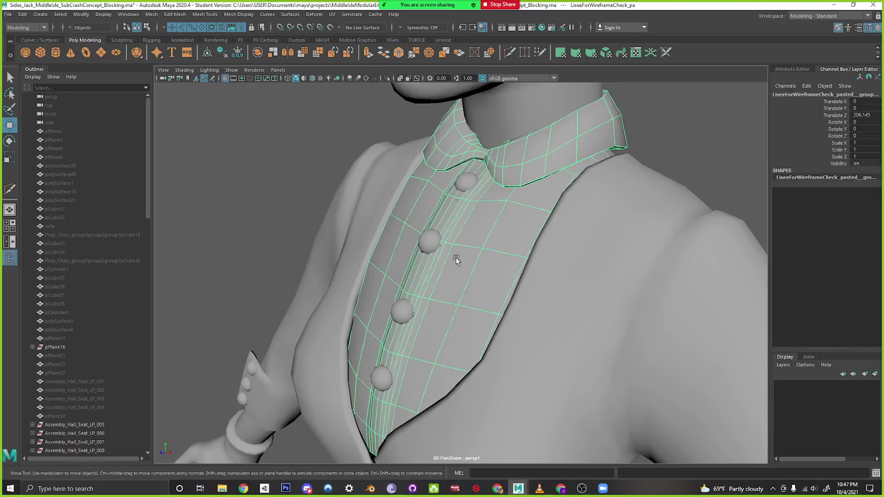
right_click_drag(462, 207, 461, 180)
double_click(459, 207)
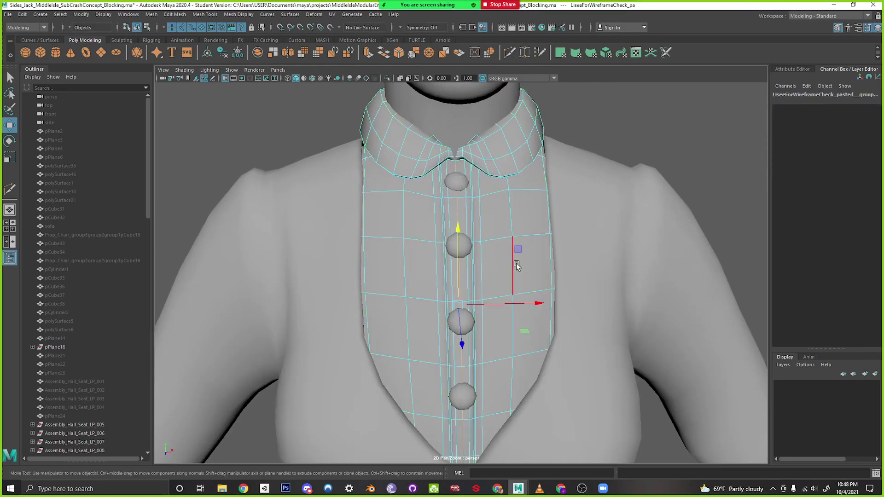
left_click_drag(516, 263, 406, 275, "alt")
left_click_drag(364, 293, 490, 297, "alt")
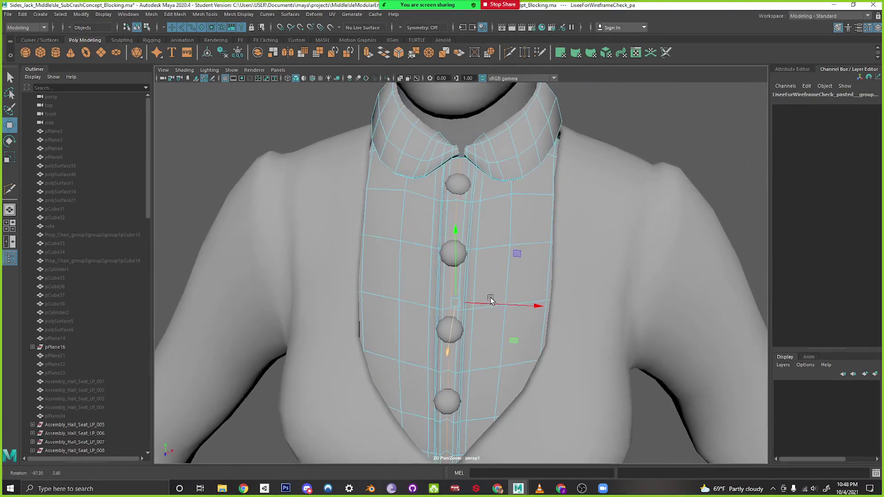
double_click(461, 214, "ctrl")
left_click_drag(462, 213, 499, 320, "alt")
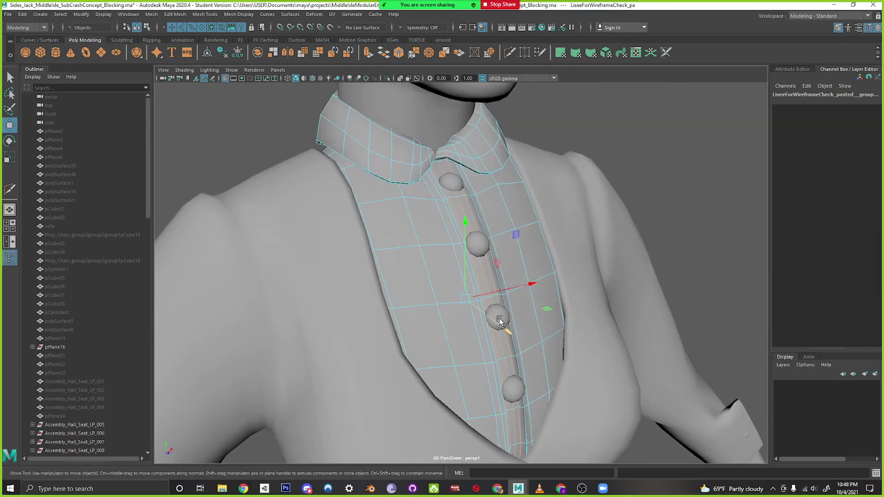
right_click_drag(454, 188, 483, 171)
left_click(584, 127)
Examine the shirt front's buttons and placket up close, selecting the shirt to inspect its wireframe from the front
scroll(524, 256, "up", 4)
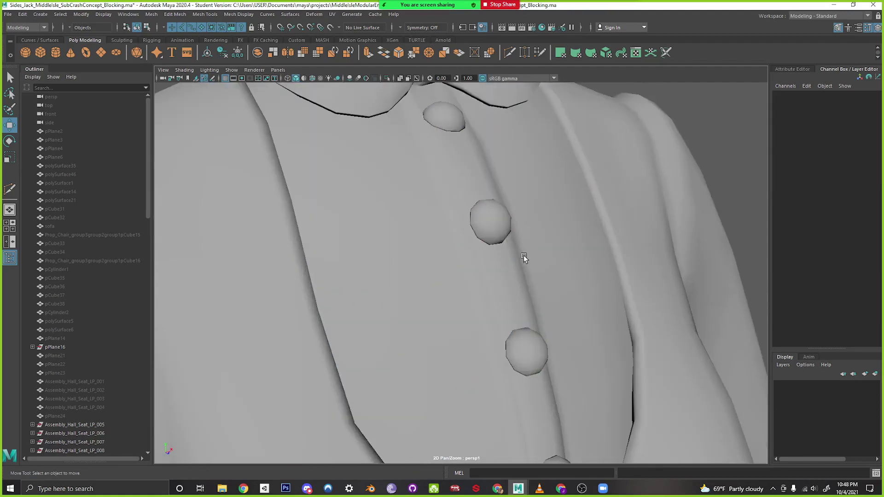
left_click_drag(523, 255, 478, 253, "alt")
left_click(477, 252)
middle_click_drag(489, 295, 511, 236, "alt")
left_click_drag(511, 236, 534, 248, "alt")
right_click_drag(535, 249, 436, 264, "alt")
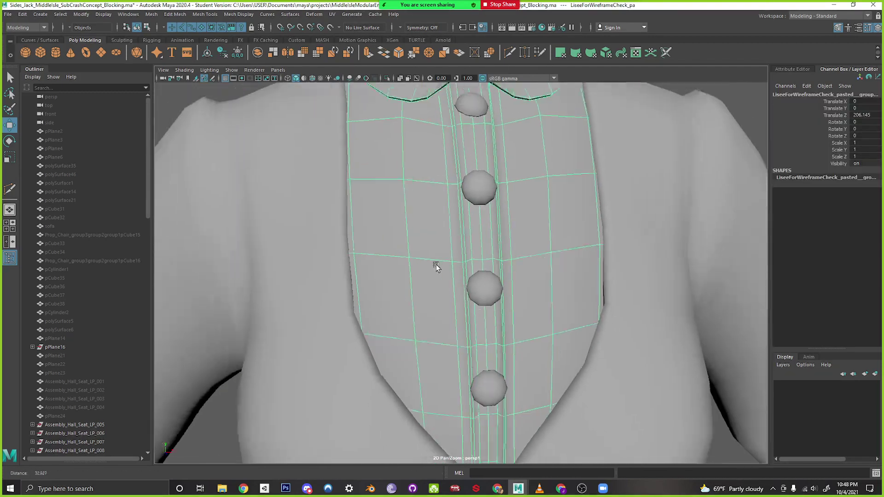
middle_click_drag(516, 298, 511, 316, "alt")
left_click_drag(511, 316, 493, 318, "alt")
right_click_drag(493, 318, 569, 339, "alt")
middle_click_drag(568, 340, 569, 288, "alt")
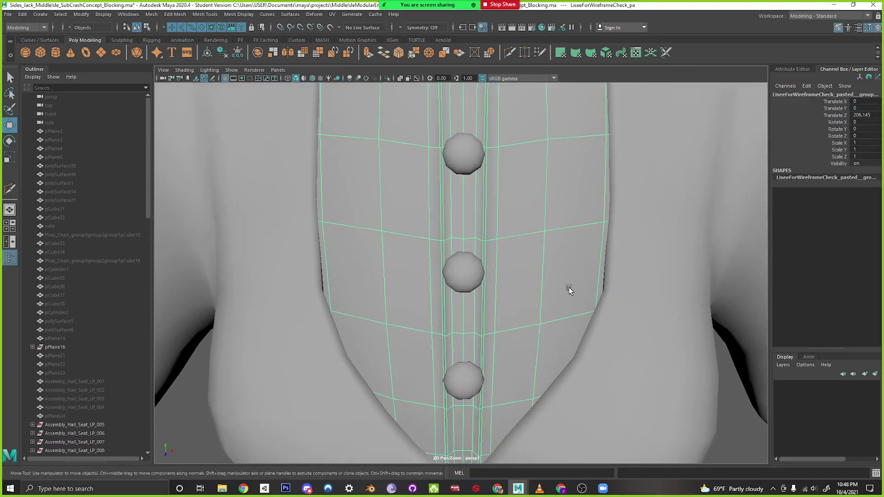
Select the vertical edge loops running along the shirt's button placket to inspect its topology
left_click_drag(569, 288, 539, 341, "alt")
middle_click_drag(539, 339, 536, 293, "alt")
right_click_drag(479, 233, 479, 207)
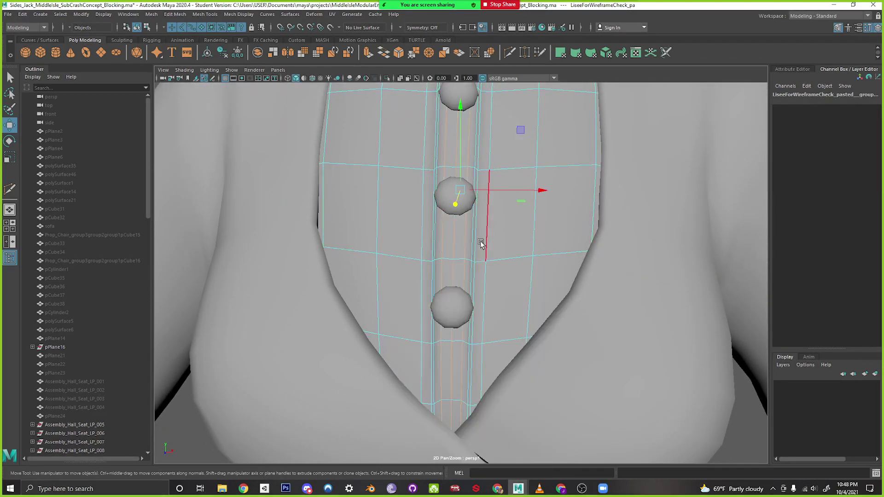
middle_click_drag(524, 230, 516, 294, "alt")
right_click_drag(489, 179, 489, 158)
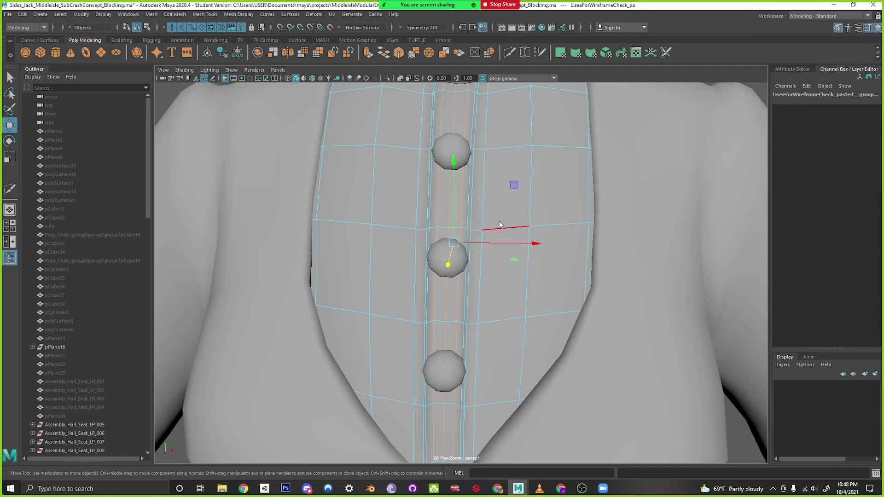
Select the narrow face loops flanking the button placket and follow them up into the collar
right_click_drag(499, 221, 500, 242)
middle_click_drag(502, 243, 506, 288, "alt")
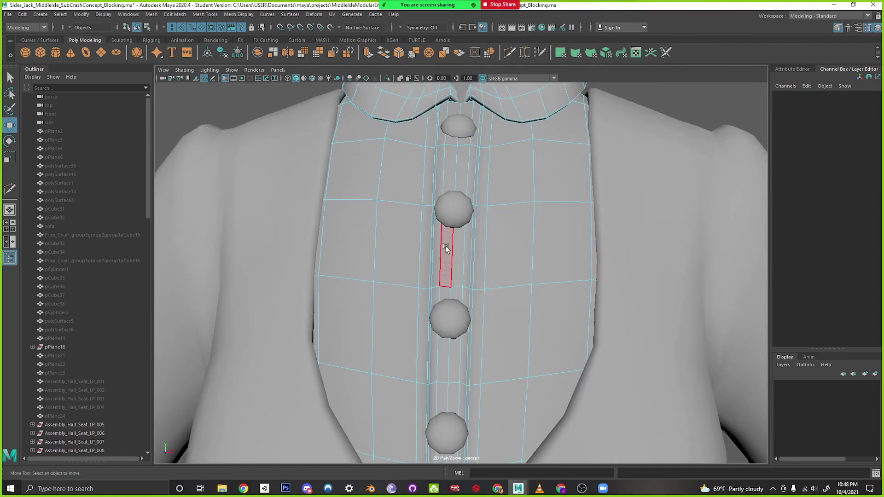
left_click(471, 263)
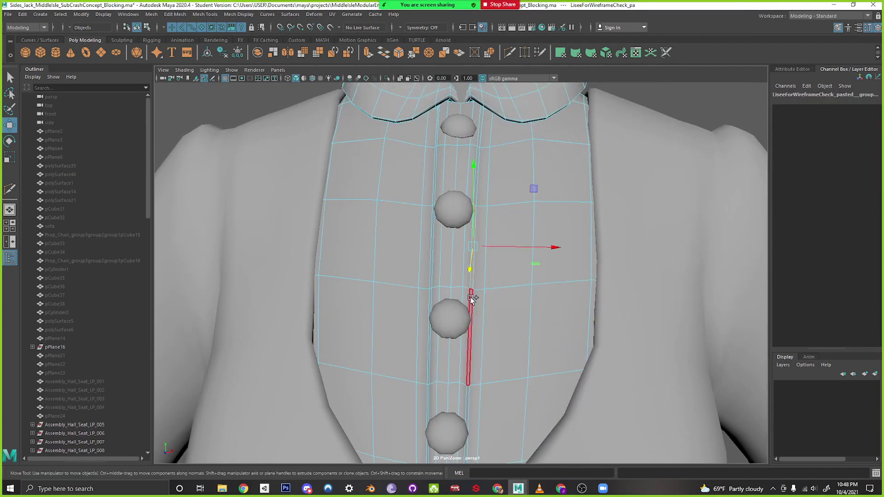
left_click_drag(452, 280, 481, 277, "alt")
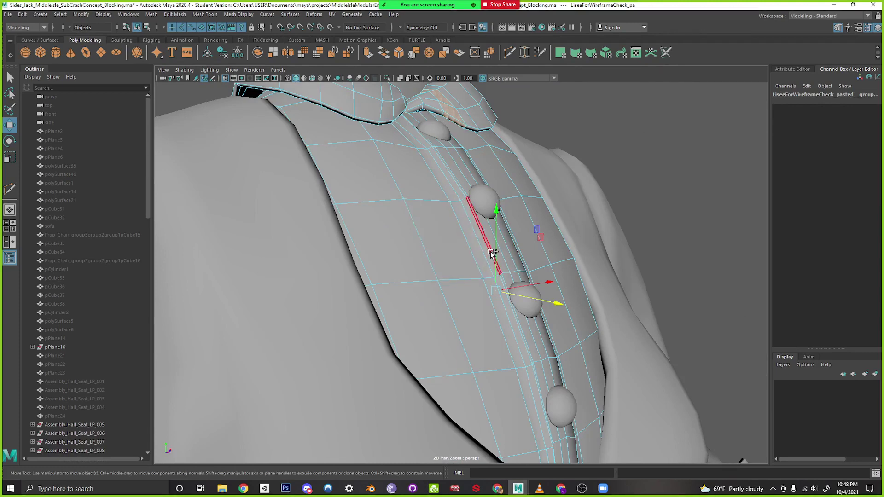
left_click_drag(502, 278, 489, 330, "alt")
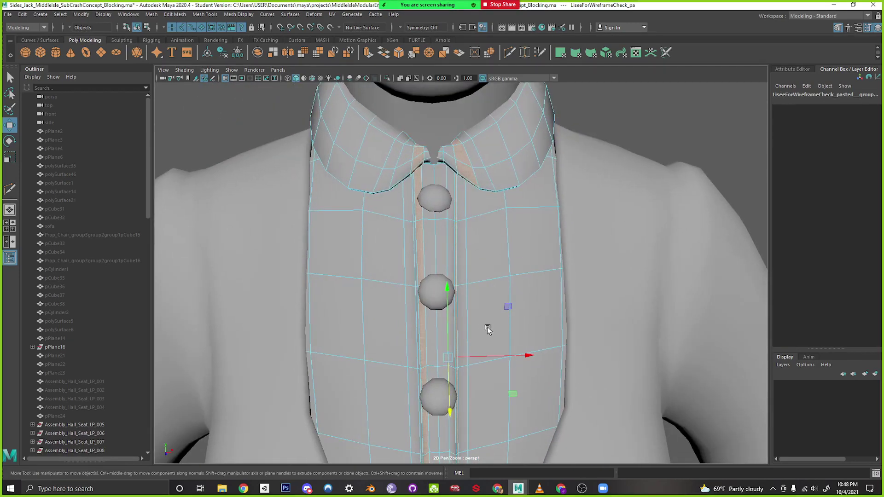
middle_click_drag(463, 166, 472, 239, "alt")
right_click_drag(471, 239, 485, 306, "alt")
middle_click_drag(486, 306, 519, 273, "alt")
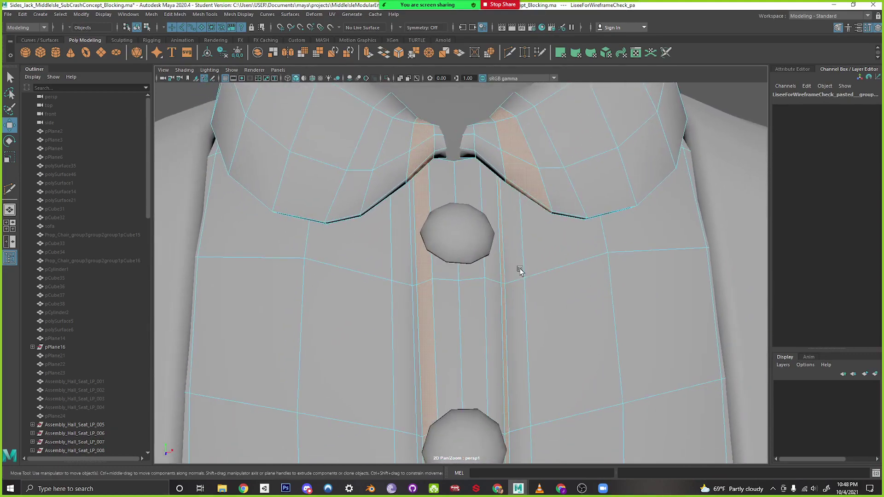
left_click_drag(519, 273, 469, 351, "alt")
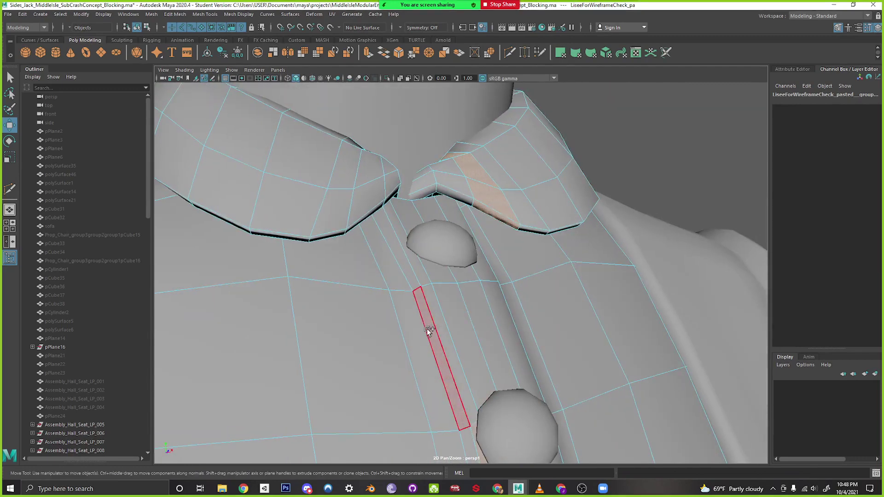
Examine the narrow face strip beside the button placket up close from both sides of the shirt
left_click_drag(418, 285, 482, 337, "alt")
left_click_drag(542, 304, 511, 317, "alt")
right_click_drag(511, 318, 526, 270, "alt")
left_click_drag(526, 270, 551, 237, "alt")
right_click_drag(551, 237, 594, 296, "alt")
left_click_drag(594, 296, 610, 304, "alt")
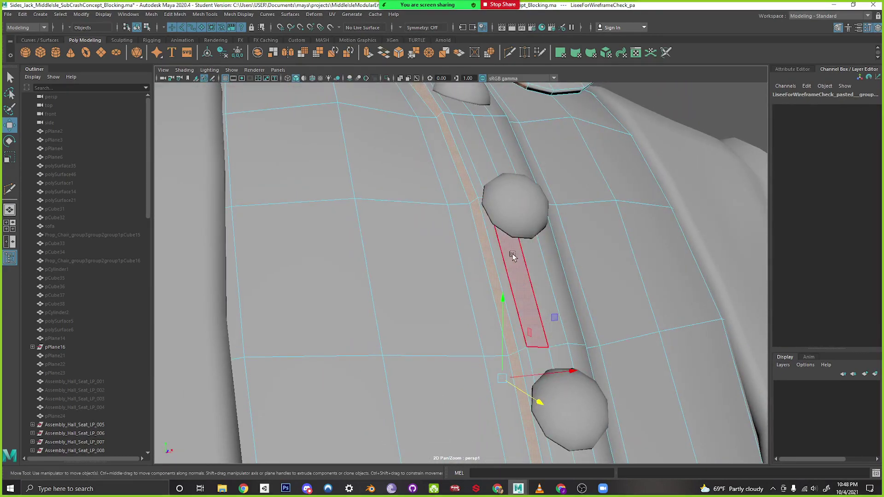
left_click_drag(539, 260, 382, 218, "alt")
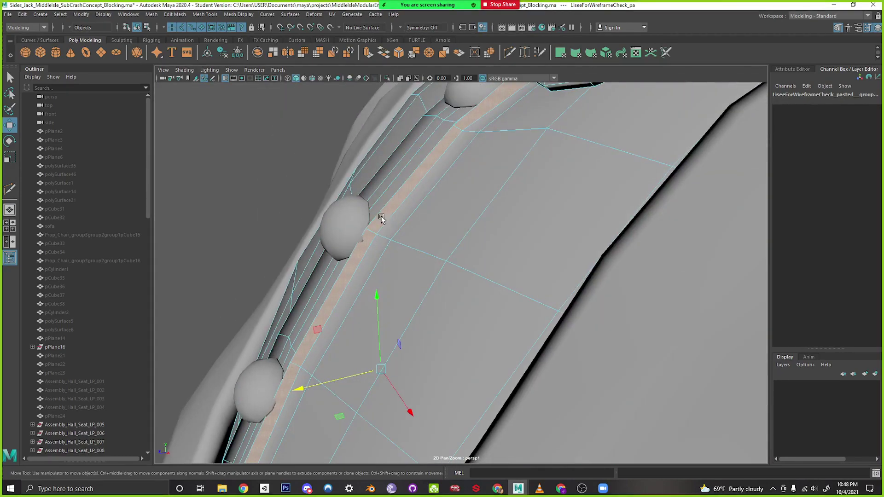
left_click_drag(515, 217, 461, 205, "alt")
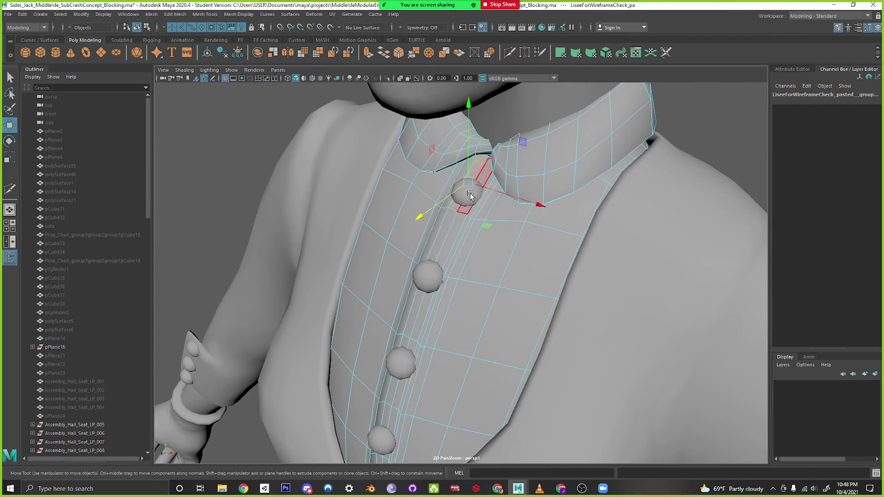
Return the shirt to object mode, deselect it and examine the collar, neck and face
right_click_drag(449, 241, 494, 227)
middle_click_drag(668, 171, 576, 312, "alt")
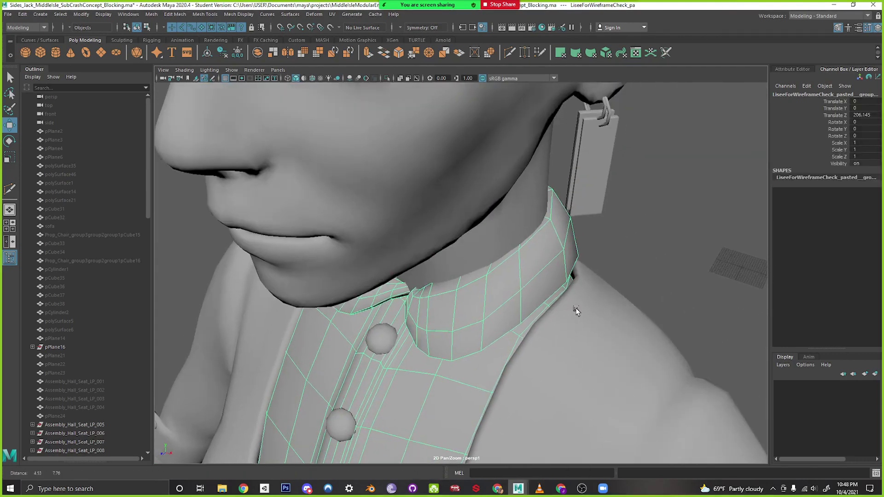
left_click(648, 251)
left_click_drag(649, 252, 590, 284, "alt")
right_click_drag(590, 283, 470, 269, "alt")
left_click_drag(470, 269, 518, 304, "alt")
middle_click_drag(518, 304, 527, 334, "alt")
left_click_drag(527, 333, 465, 374, "alt")
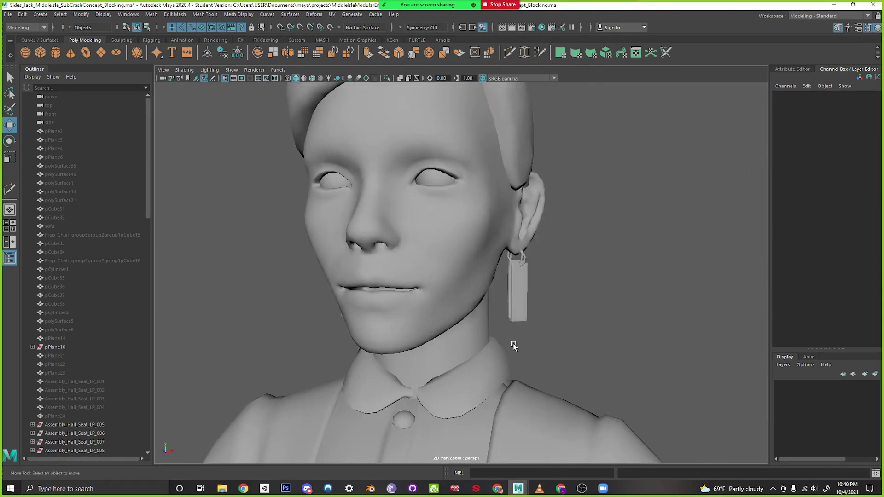
Examine the head, ear and earring from both profiles and a three-quarter angle, above the collar and shirt
left_click_drag(515, 349, 547, 348, "alt")
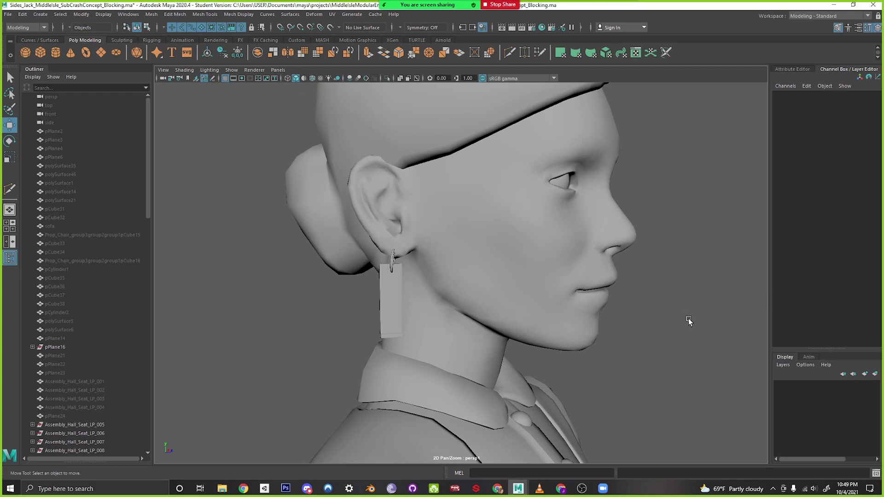
left_click_drag(689, 321, 610, 340, "alt")
middle_click_drag(610, 339, 600, 256, "alt")
right_click_drag(600, 257, 523, 312, "alt")
left_click_drag(524, 312, 446, 281, "alt")
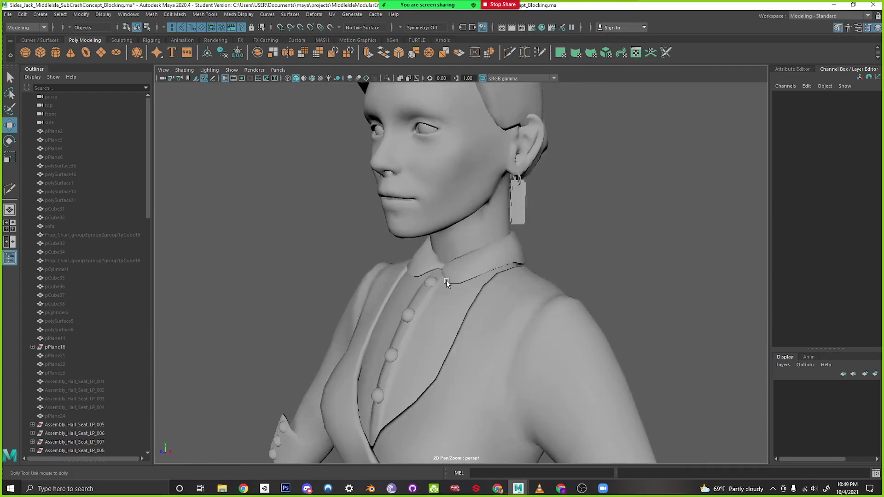
right_click_drag(446, 281, 518, 291, "alt")
middle_click_drag(517, 291, 543, 396, "alt")
left_click_drag(542, 396, 531, 399, "alt")
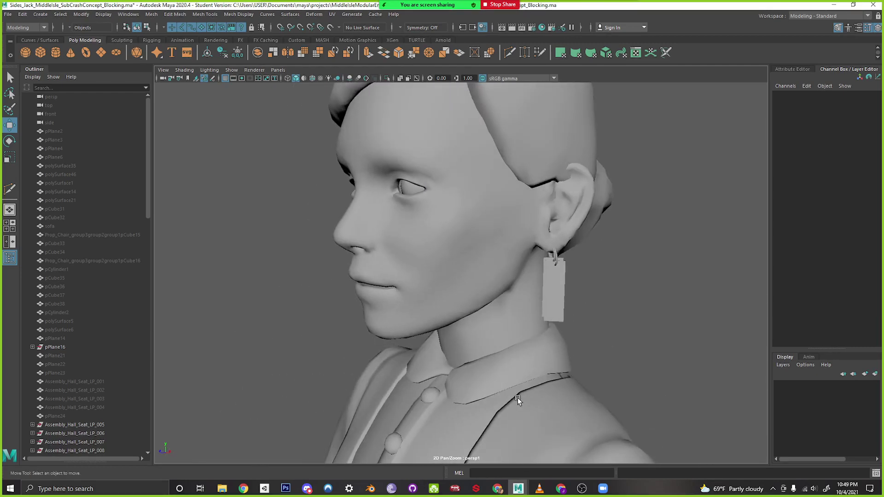
left_click_drag(500, 394, 526, 383, "alt")
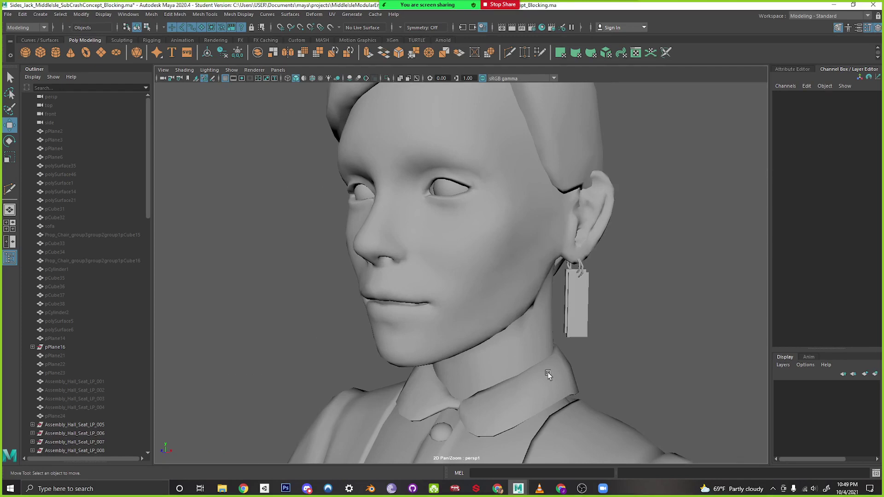
left_click_drag(547, 371, 482, 375, "alt")
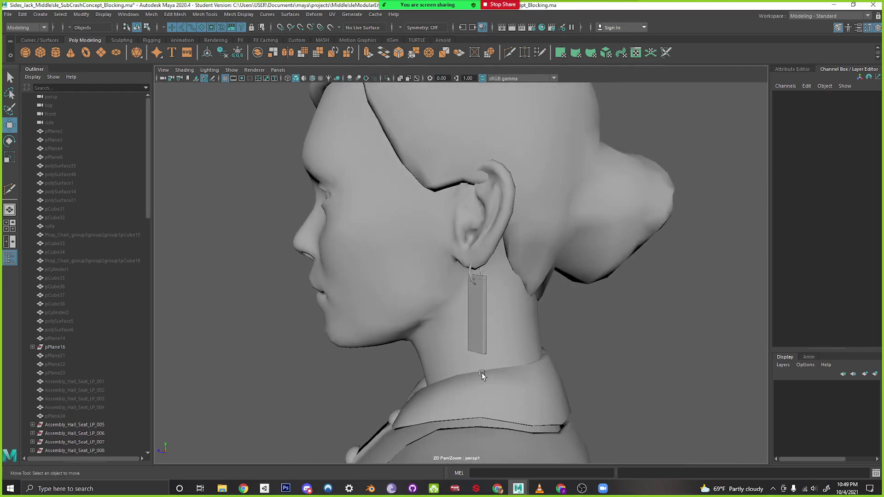
Select the ear vertices on the head mesh and shift them forward and down using soft selection
left_click(497, 232)
mouse_move(497, 232)
left_mouse_down("alt")
mouse_move(562, 285)
mouse_move(521, 276)
mouse_move(537, 270)
mouse_move(511, 249)
mouse_move(507, 231)
left_mouse_up("alt")
right_click_drag(505, 211, 461, 203)
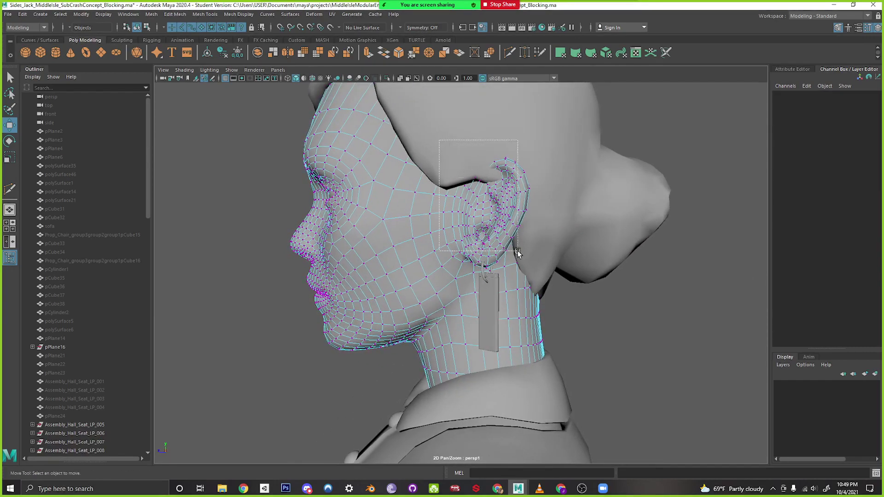
left_click_drag(518, 253, 406, 225)
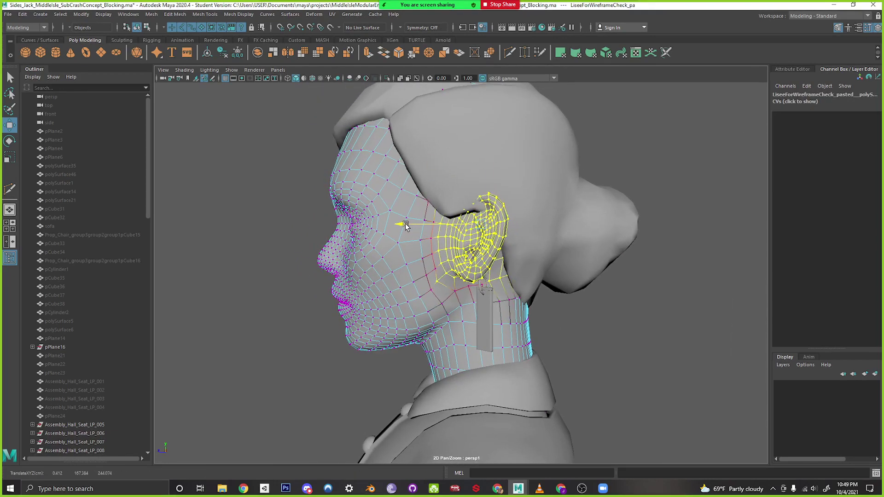
left_click_drag(480, 149, 482, 158)
left_click_drag(508, 222, 524, 231, "alt")
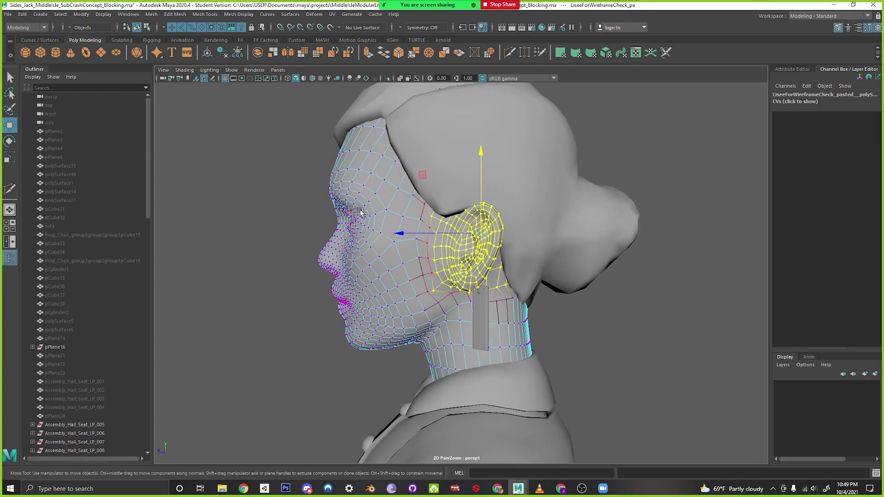
left_click_drag(360, 212, 478, 274, "alt")
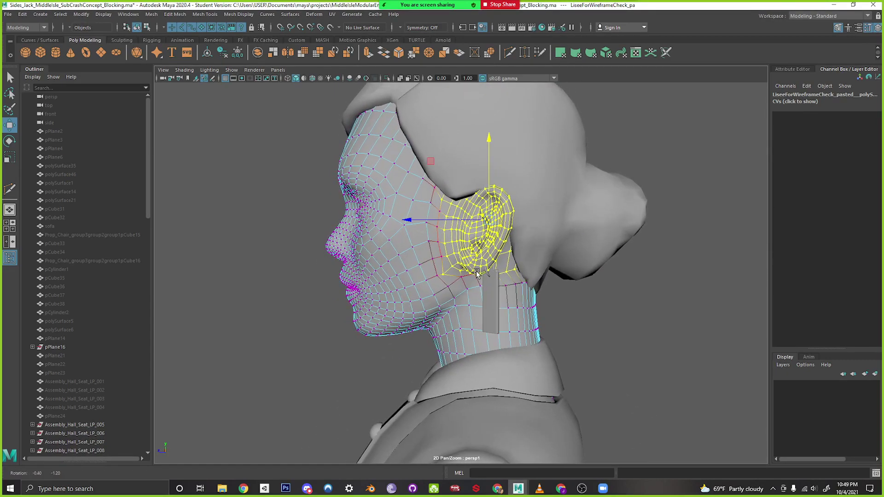
Switch to the art direction image in the browser and examine the face reference photos and the side and front head sketches
mouse_move(565, 492)
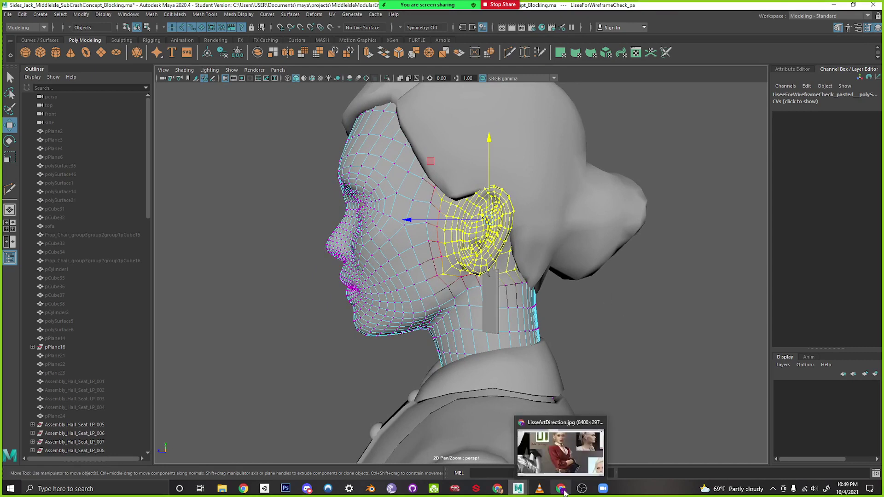
left_click(565, 455)
left_click_drag(240, 455, 545, 458)
scroll(429, 260, "up", 2)
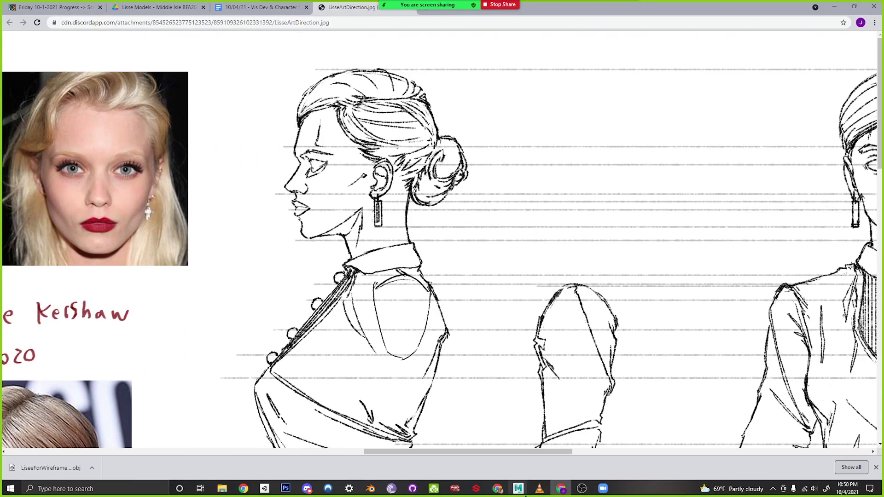
left_click_drag(484, 453, 334, 444)
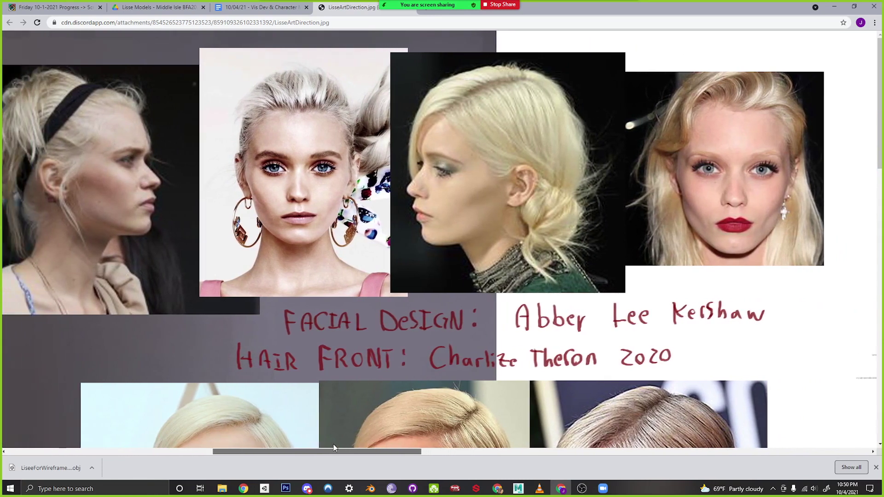
mouse_move(334, 444)
left_mouse_down()
mouse_move(519, 440)
mouse_move(700, 456)
mouse_move(514, 455)
left_mouse_up()
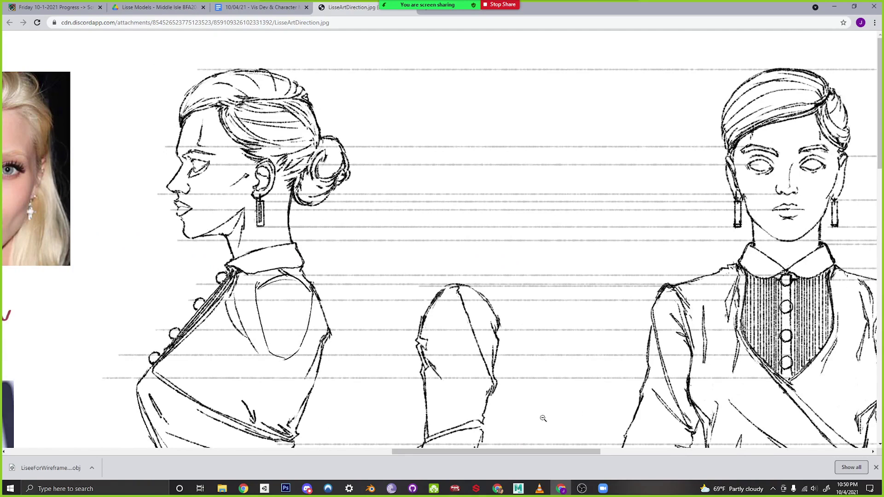
left_click_drag(499, 450, 536, 451)
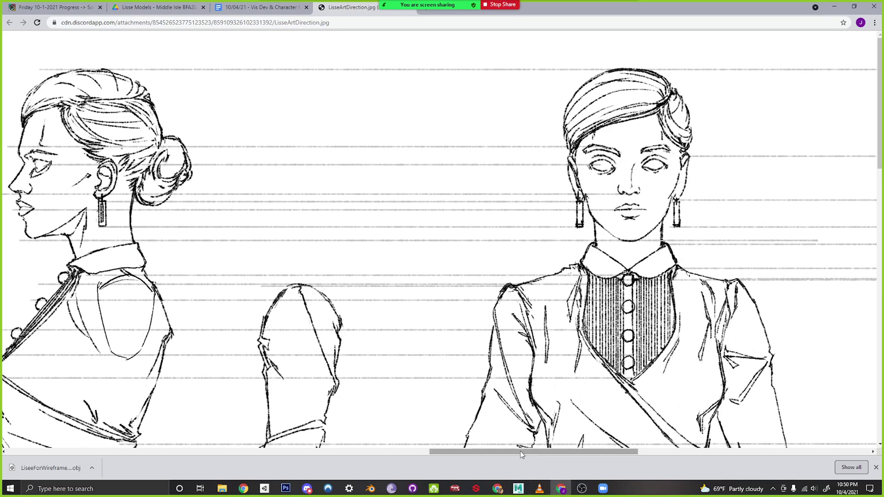
left_click_drag(520, 453, 479, 463)
mouse_move(515, 492)
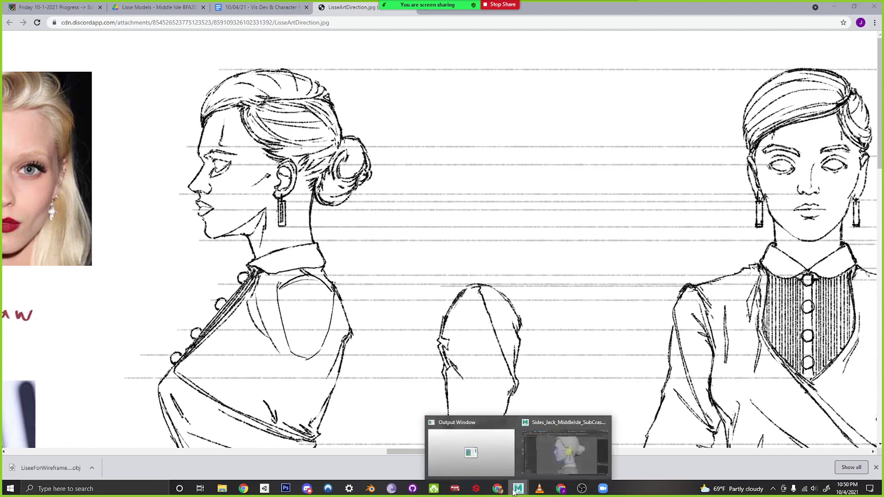
Return to Maya, deselect the ear vertices and examine the mouth and lower face wireframe from the front and both sides
left_click(571, 453)
left_click_drag(527, 253, 498, 379, "alt")
right_click_drag(497, 379, 553, 409, "alt")
middle_click_drag(553, 409, 555, 401, "alt")
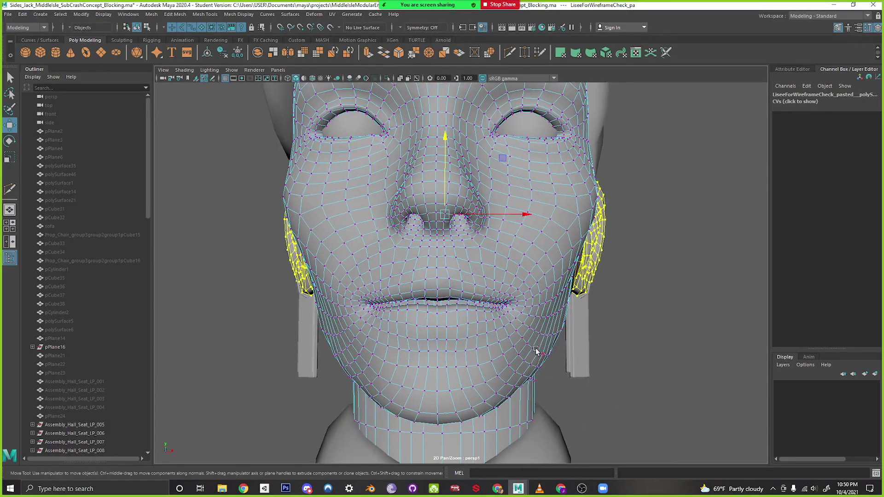
left_click(612, 300)
left_click_drag(492, 319, 492, 378, "alt")
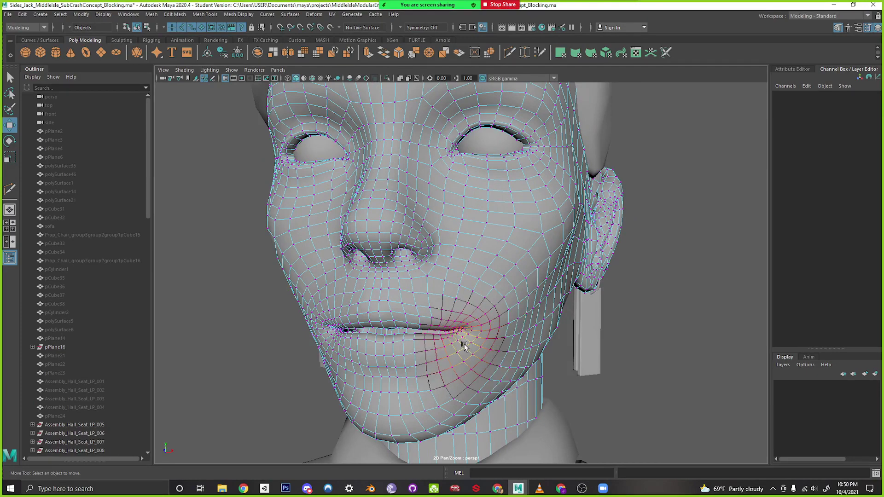
left_click_drag(465, 343, 495, 281, "alt")
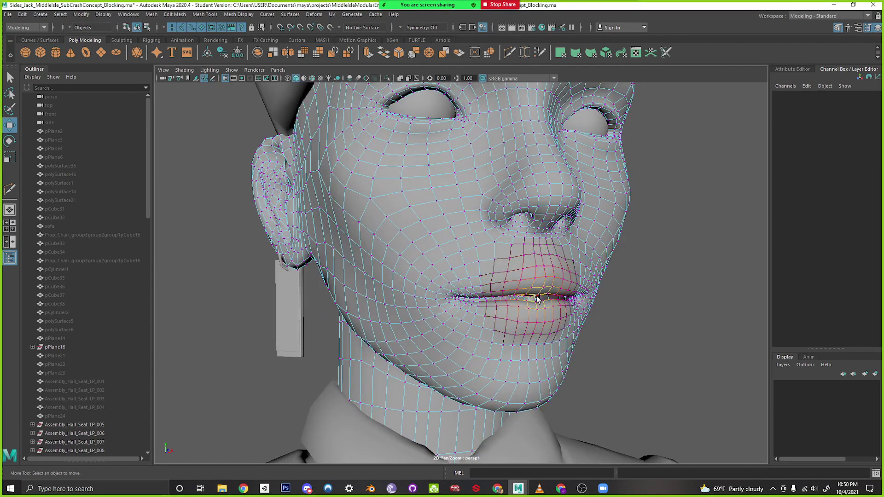
left_click_drag(540, 325, 511, 328, "alt")
right_click_drag(511, 327, 468, 353, "alt")
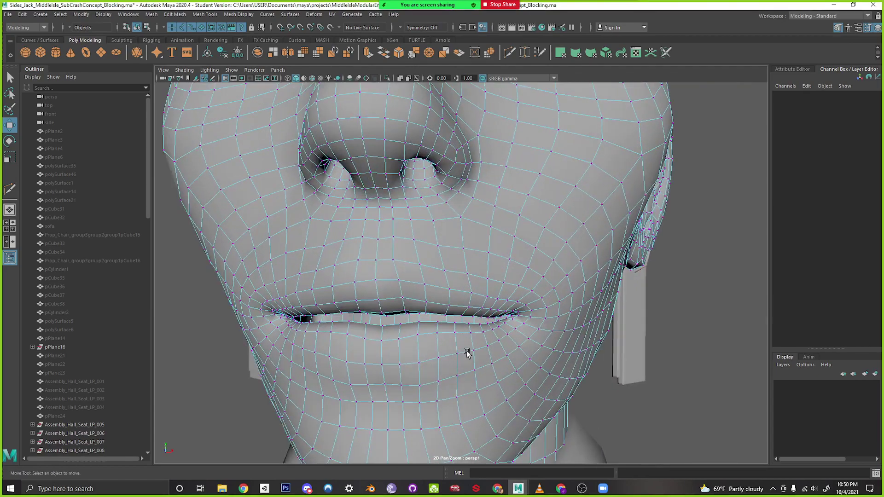
middle_click_drag(468, 353, 491, 332, "alt")
left_click_drag(342, 298, 424, 322, "alt")
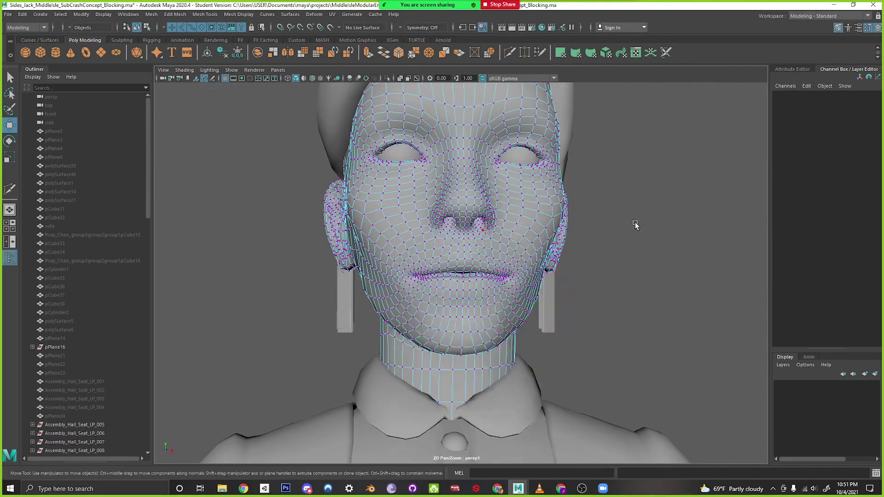
Select the edge loop around the lips and scale it narrower horizontally with a soft-selection falloff of about 1.35
left_click(561, 277)
left_click_drag(561, 277, 544, 303, "alt")
left_click(483, 317)
right_click_drag(448, 251, 414, 228)
left_click(421, 269)
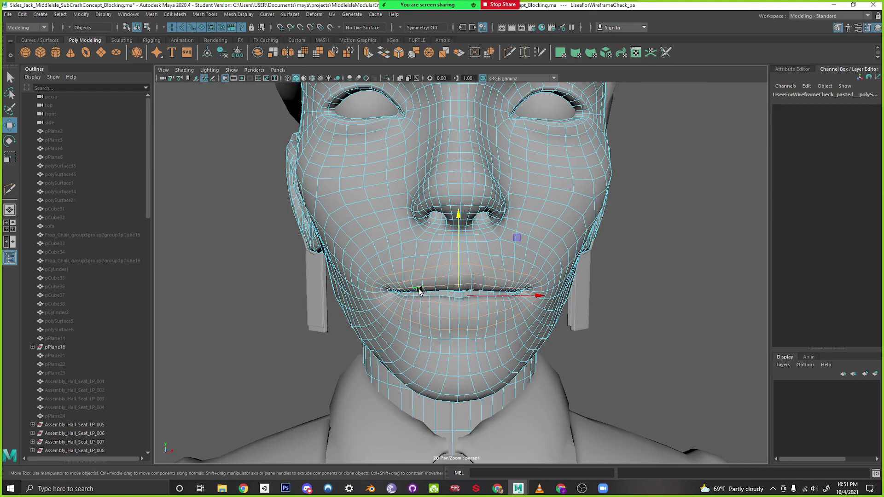
key("b")
left_click_drag(451, 312, 434, 313)
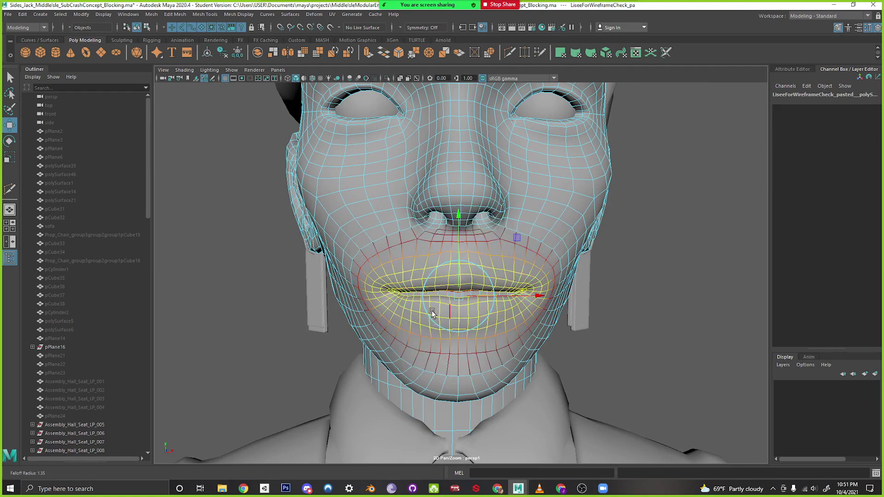
key("r")
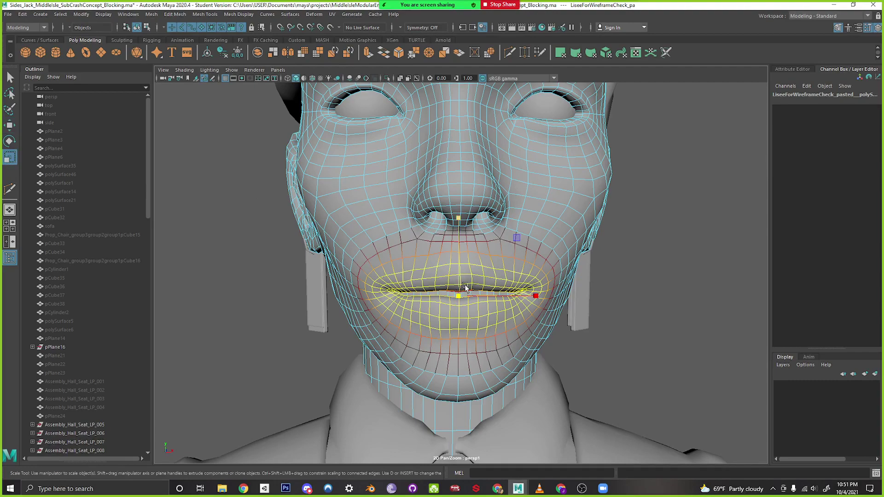
left_click_drag(535, 295, 528, 295)
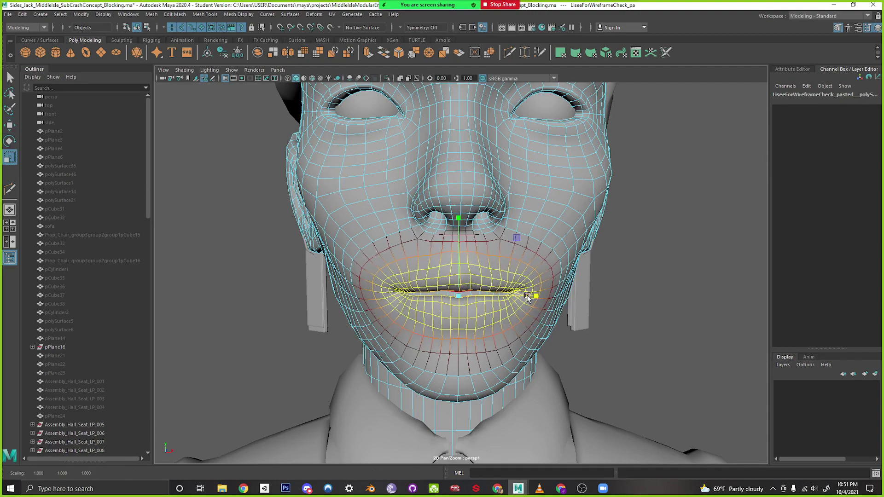
Select the face loop between the lips and flatten it vertically with soft selection off to straighten the mouth opening
left_click_drag(499, 342, 373, 237, "alt")
right_click_drag(372, 234, 388, 289)
left_click_drag(394, 251, 406, 250, "alt")
right_click(394, 176)
right_click_drag(394, 176, 391, 181)
left_click(389, 181)
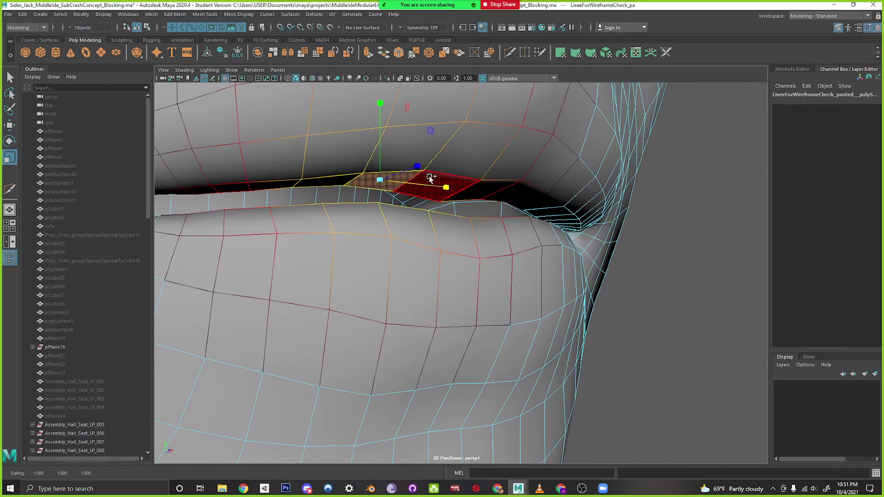
double_click(431, 179, "shift")
left_click_drag(410, 148, 415, 174)
key("ctrl+z")
key("b")
left_click_drag(561, 235, 410, 230)
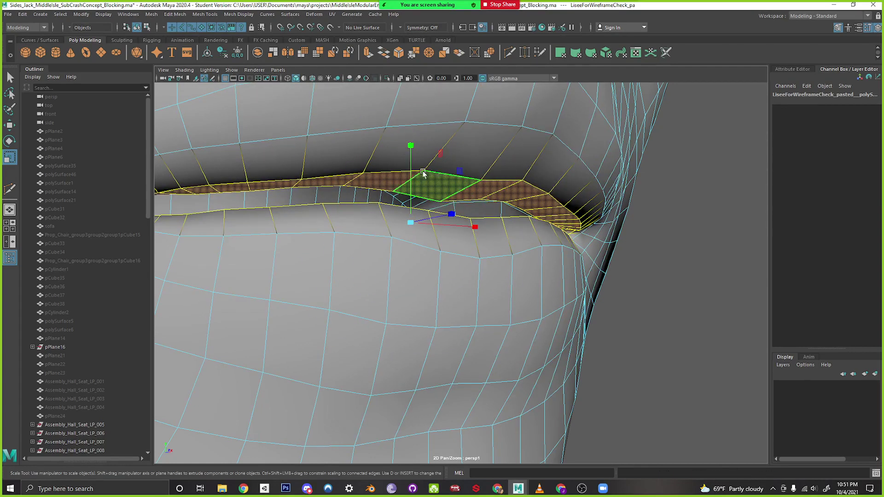
left_click_drag(411, 146, 427, 204)
right_click_drag(516, 176, 559, 163)
left_click(726, 210)
right_click_drag(726, 210, 536, 298, "alt")
left_click_drag(536, 297, 505, 316, "alt")
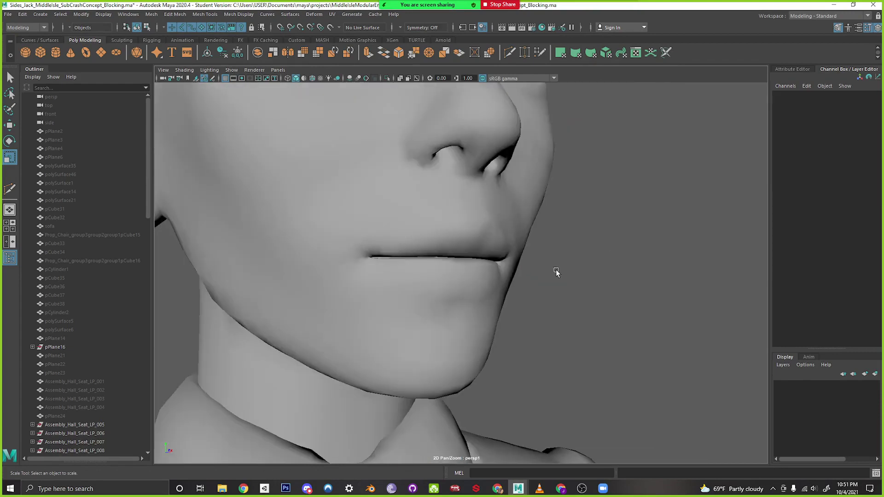
right_click_drag(505, 315, 417, 320, "alt")
mouse_move(417, 320)
left_mouse_down("alt")
mouse_move(363, 308)
mouse_move(449, 309)
mouse_move(423, 311)
left_mouse_up("alt")
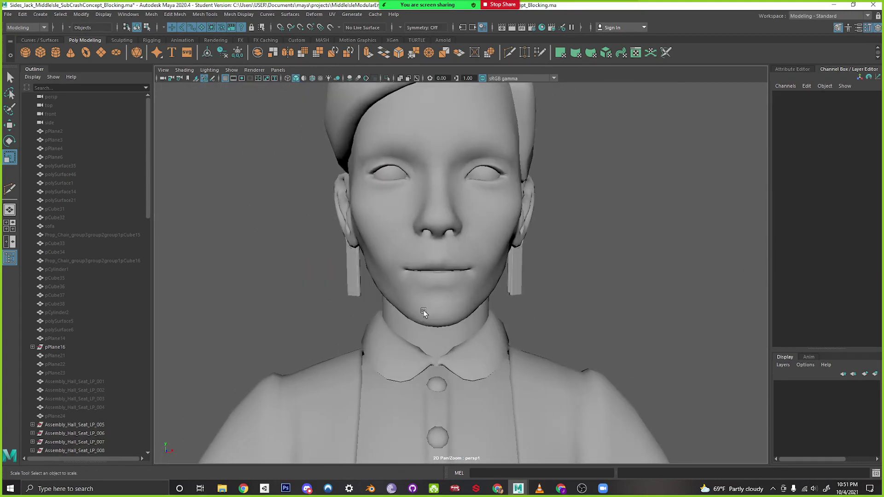
Select the centre vertex of the lip line and move it slightly down using a small soft-selection falloff
scroll(424, 310, "up", 5)
left_click_drag(543, 335, 474, 310, "alt")
left_click(482, 350)
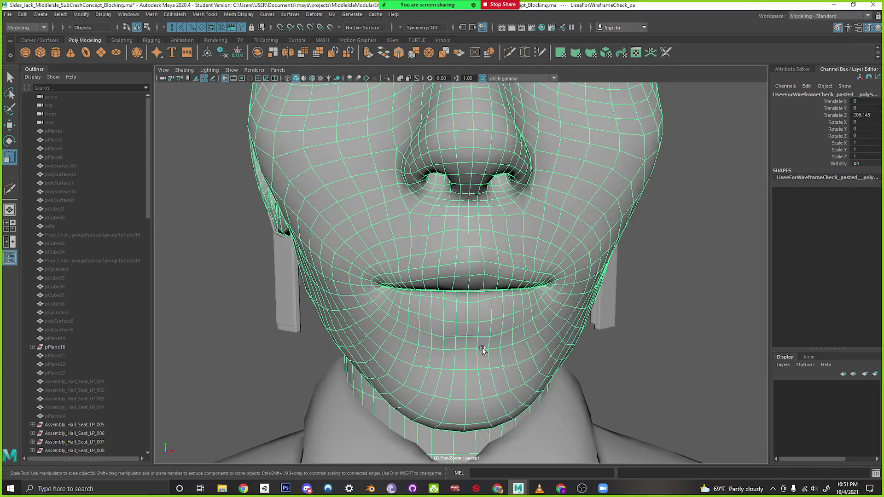
scroll(480, 358, "up", 3)
right_click_drag(479, 358, 499, 373, "alt")
left_click_drag(499, 373, 509, 350, "alt")
scroll(477, 260, "up", 2)
right_click_drag(474, 250, 417, 251)
left_click(468, 253)
key("b")
left_click_drag(470, 267, 533, 290)
key("w")
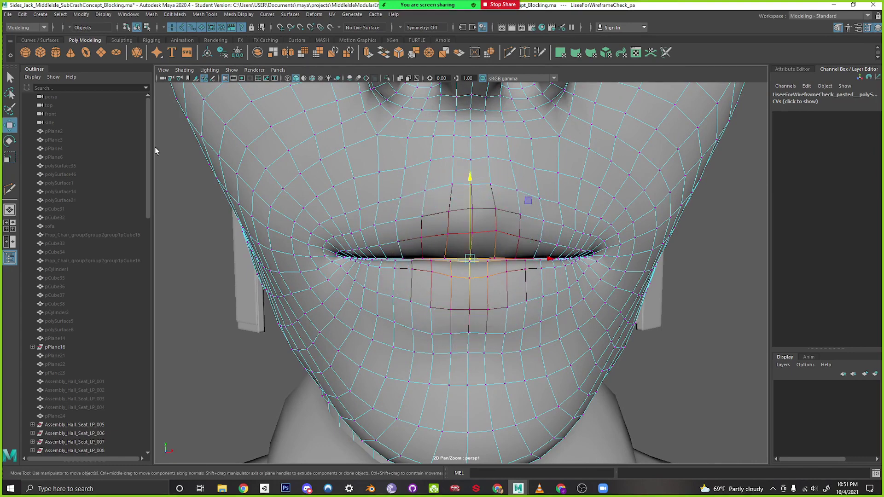
left_click_drag(473, 177, 470, 185)
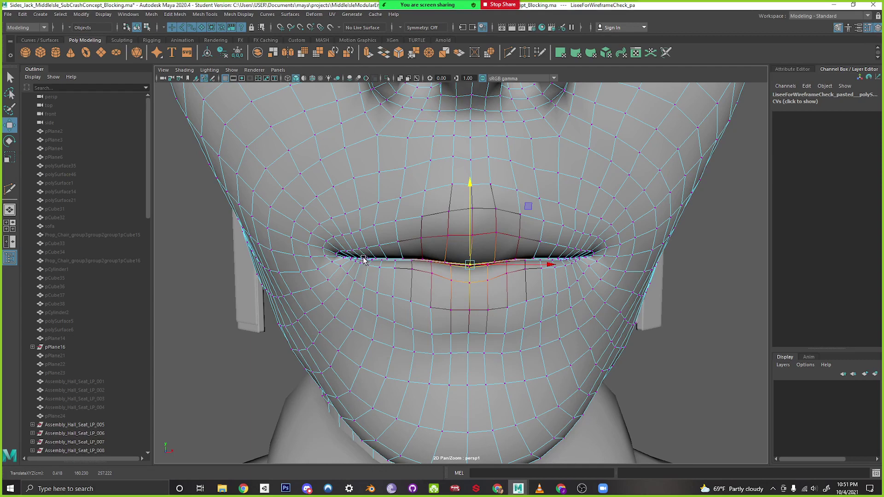
Lower the lip-line vertices on both sides of the mouth slightly, and examine the face from the front and above
left_click(378, 258)
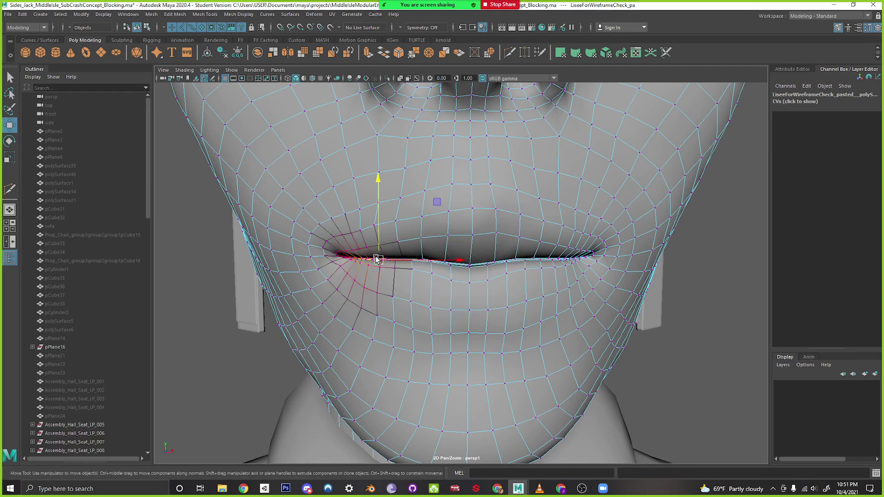
left_click(531, 260, "shift")
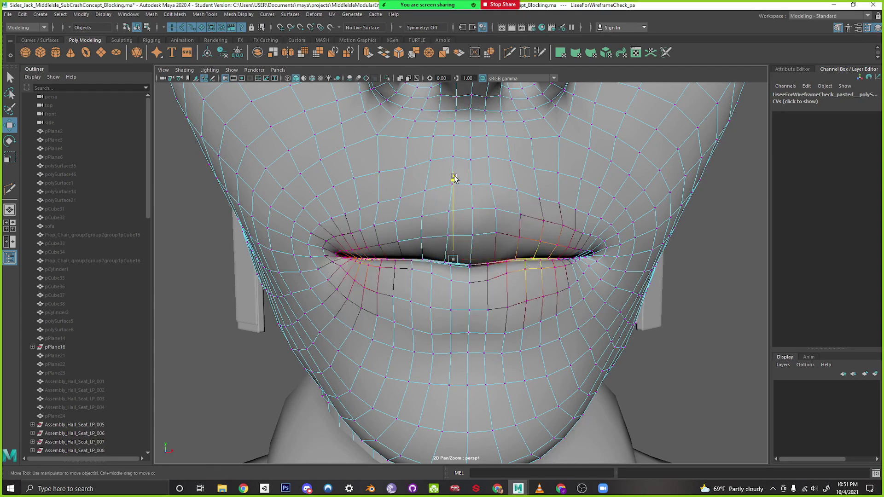
left_click_drag(455, 178, 457, 183)
right_click_drag(546, 188, 581, 173)
scroll(656, 262, "down", 5)
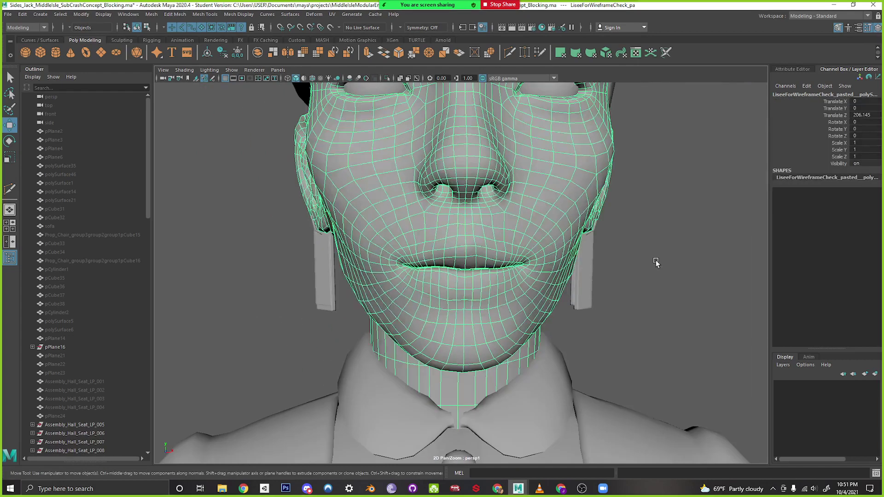
left_click(655, 263)
scroll(547, 317, "down", 3)
left_click_drag(548, 317, 472, 309, "alt")
right_click_drag(473, 309, 516, 311, "alt")
left_click_drag(502, 312, 471, 344, "alt")
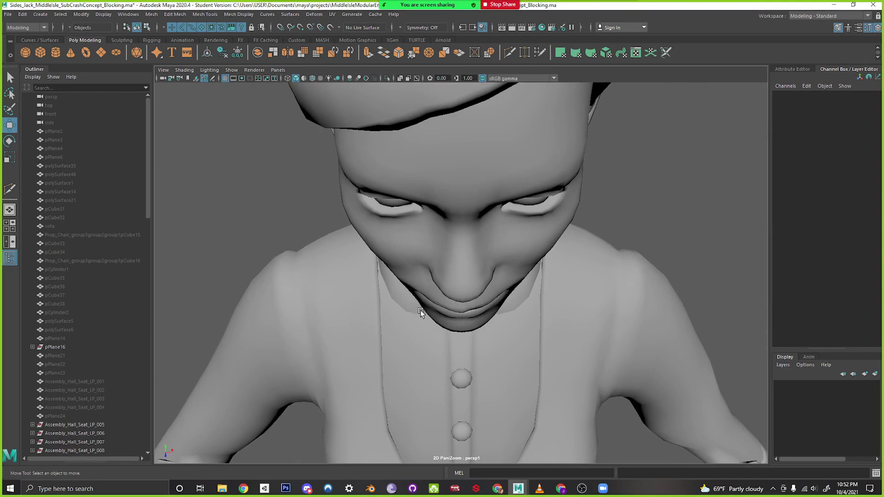
left_click_drag(421, 311, 480, 308, "alt")
Select the vertices around both mouth corners, widen the soft-selection falloff and shift them along the depth axis
scroll(478, 286, "up", 3)
left_click(478, 259)
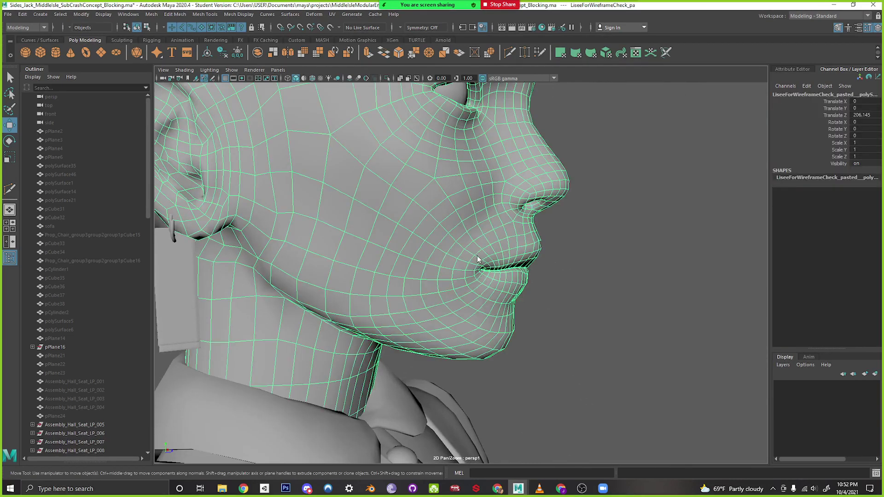
key("F9")
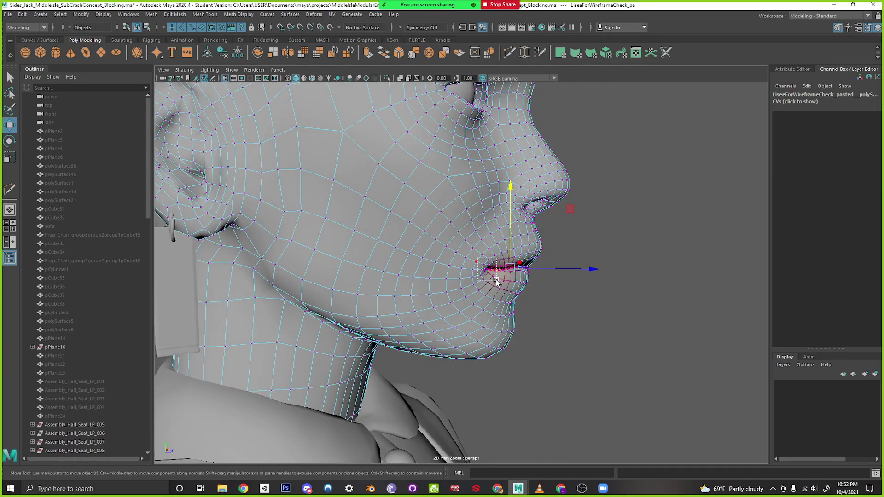
left_click_drag(497, 282, 438, 269, "alt")
mouse_move(472, 295)
left_mouse_down("alt")
mouse_move(620, 306)
mouse_move(476, 280)
left_mouse_up("alt")
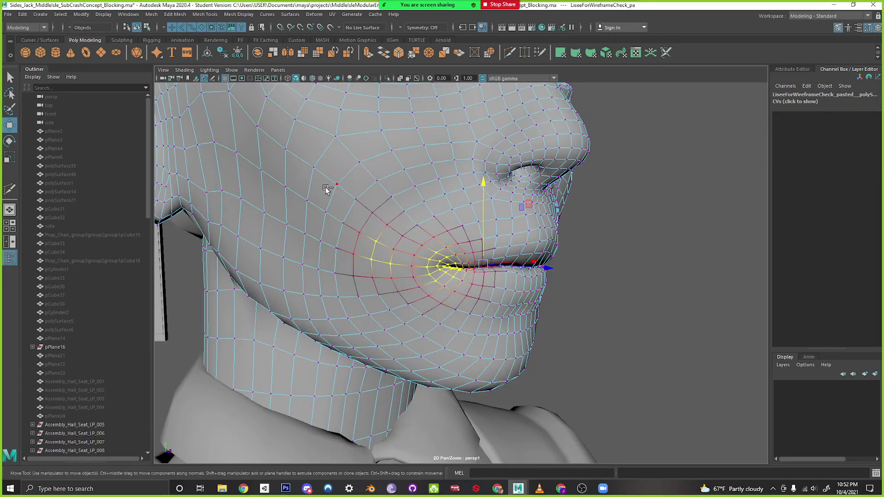
left_click_drag(511, 304, 433, 318, "alt")
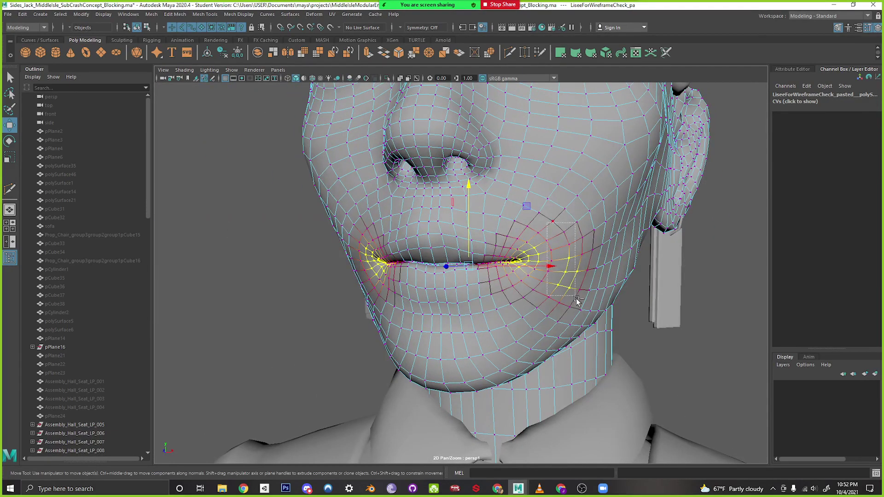
left_click_drag(577, 300, 511, 326, "alt")
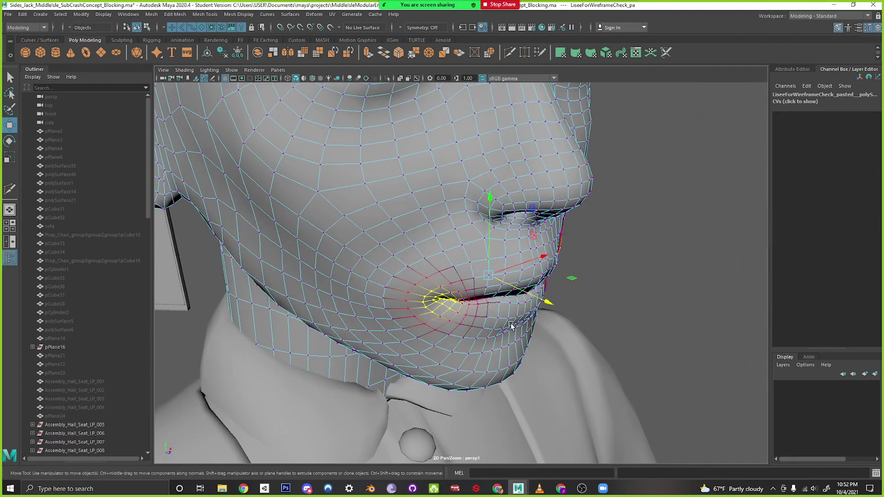
key("b")
left_click_drag(416, 290, 442, 294)
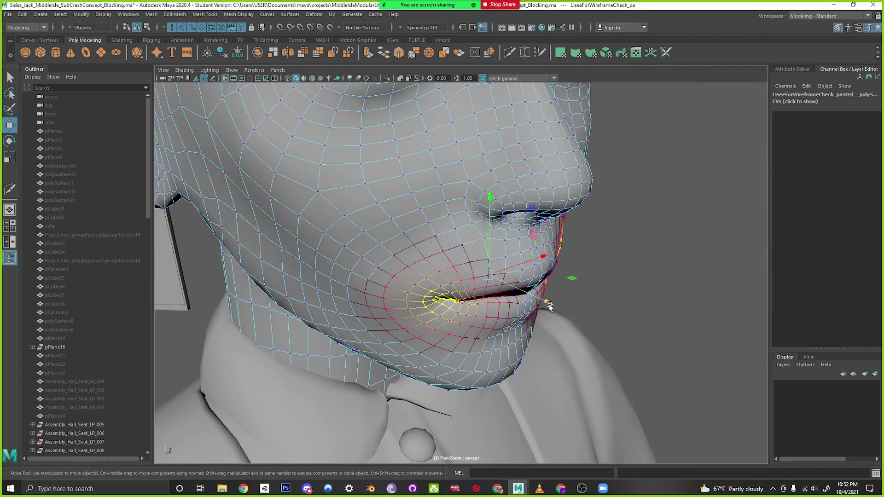
right_click_drag(535, 235, 614, 223)
left_click(614, 224)
scroll(612, 275, "down", 5)
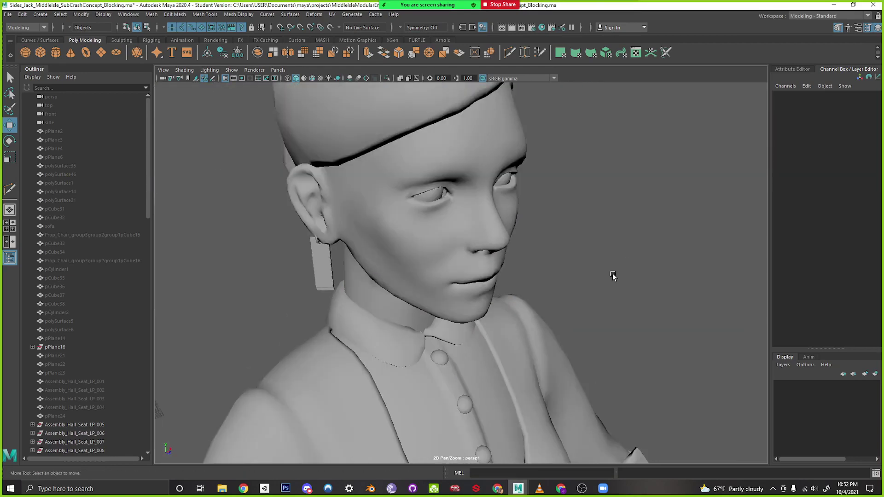
Select an edge loop around the lips and adjust its horizontal scale using soft selection
left_click_drag(612, 276, 493, 300, "alt")
left_click(515, 340)
left_click_drag(515, 340, 533, 338, "alt")
scroll(568, 345, "down", 5)
scroll(451, 327, "up", 3)
scroll(533, 338, "up", 3)
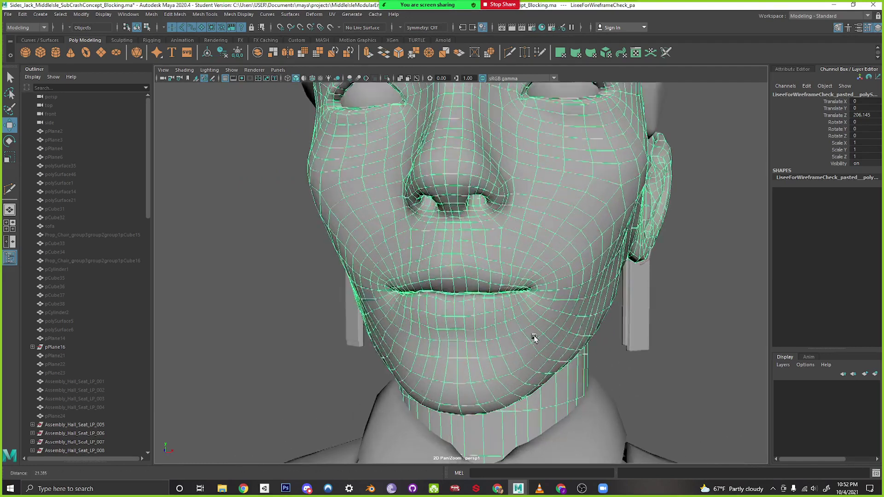
mouse_move(470, 250)
right_mouse_down()
mouse_move(468, 286)
mouse_move(464, 240)
right_mouse_up()
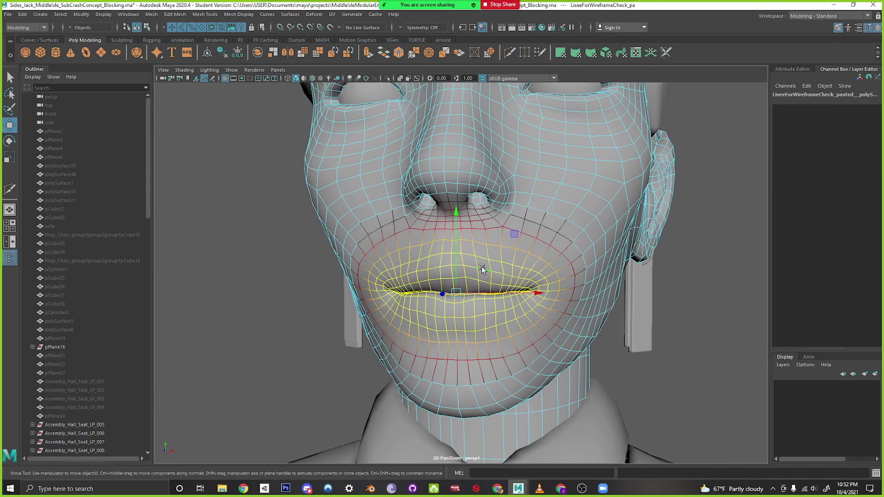
left_click_drag(482, 269, 470, 269)
double_click(473, 278)
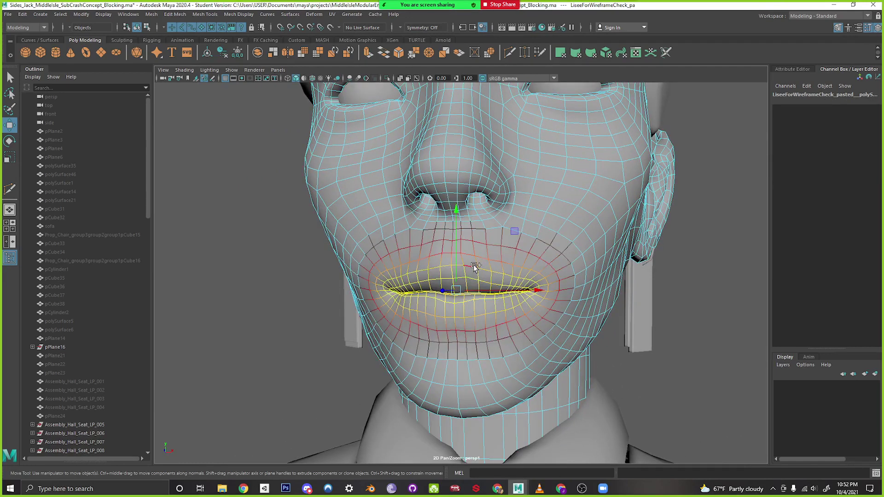
key("r")
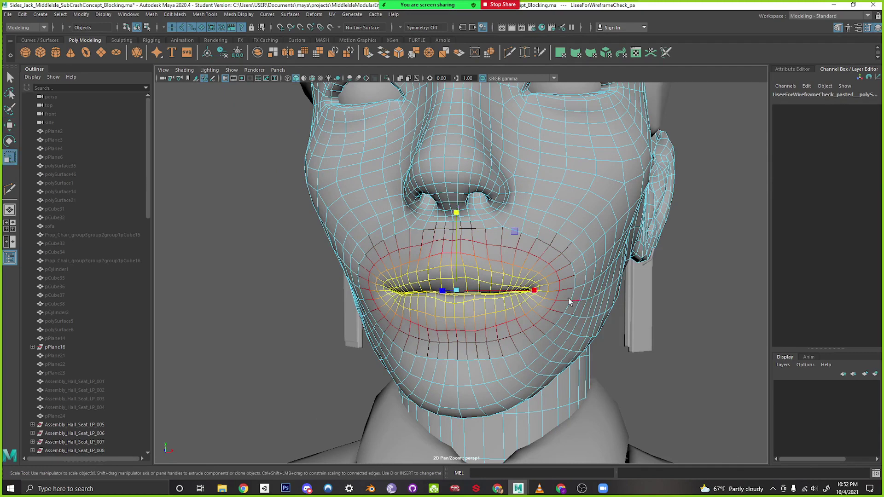
left_click_drag(538, 291, 539, 291)
mouse_move(540, 291)
left_mouse_down("alt")
mouse_move(638, 314)
mouse_move(611, 307)
left_mouse_up("alt")
right_click_drag(453, 252, 510, 238)
left_click(675, 282)
Select the vertical edge loop down the centre of the face for moving, with soft selection off
right_click_drag(676, 282, 581, 290, "alt")
left_click_drag(581, 290, 493, 305, "alt")
right_click_drag(493, 306, 412, 311, "alt")
mouse_move(412, 312)
left_mouse_down("alt")
mouse_move(377, 316)
mouse_move(401, 310)
left_mouse_up("alt")
right_click_drag(400, 310, 547, 289, "alt")
left_click(501, 291)
left_click_drag(501, 290, 517, 255, "alt")
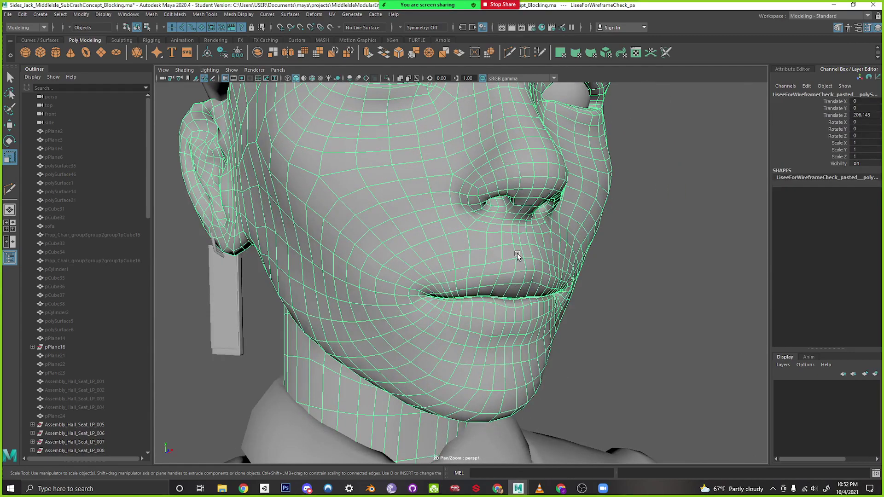
right_click_drag(517, 254, 521, 225)
left_click_drag(521, 227, 496, 264, "alt")
right_click_drag(496, 265, 530, 261, "alt")
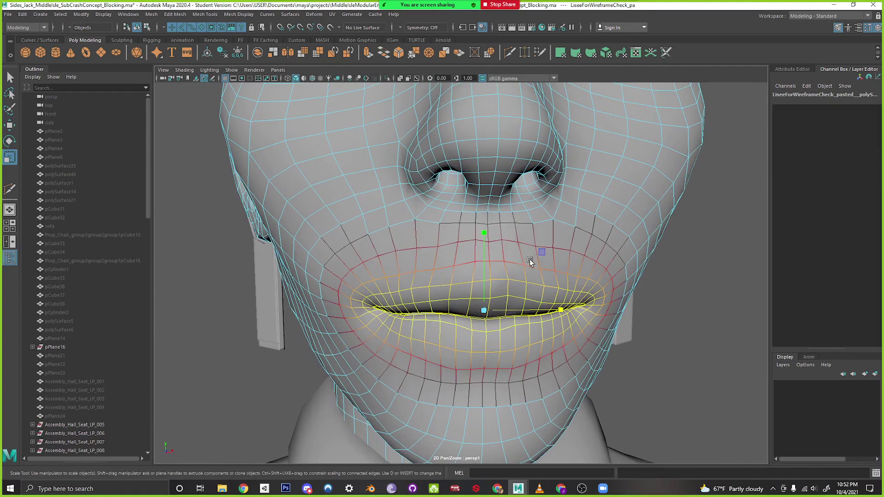
double_click(489, 218)
key("b")
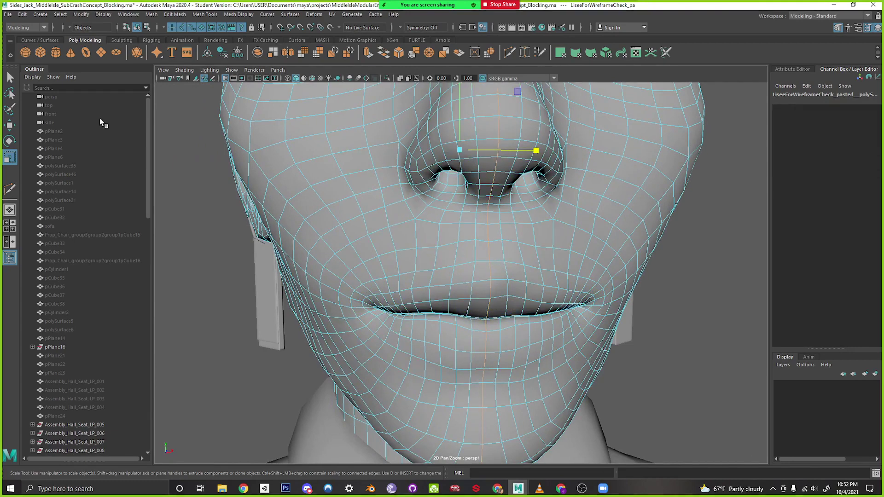
left_click(8, 126)
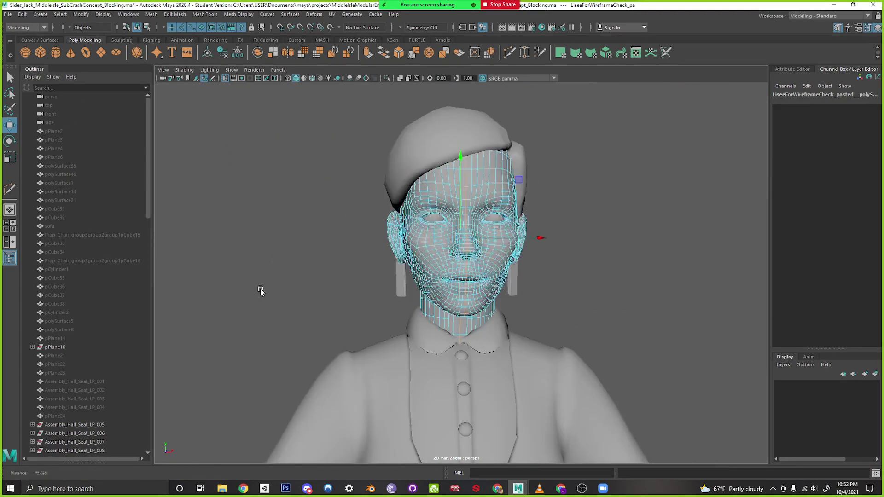
Limit the centre-line edge selection to the section around the nose and upper lip, and examine the lower face
right_click_drag(529, 310, 260, 292, "alt")
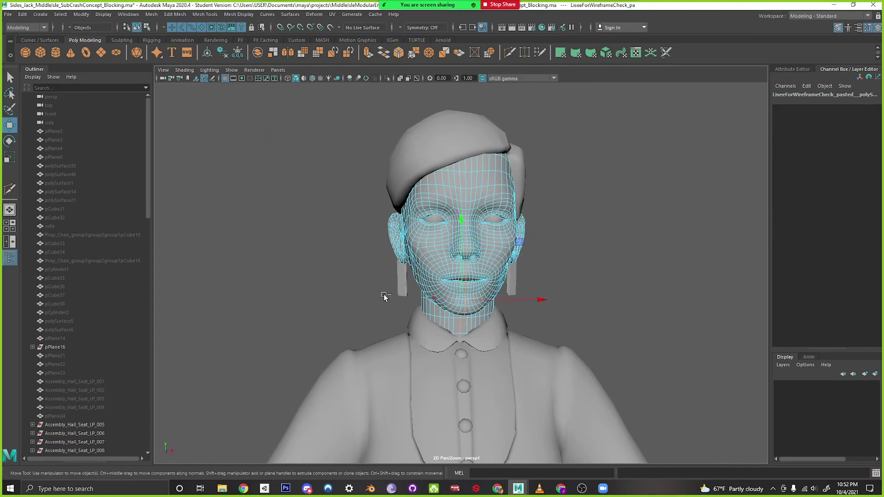
right_click_drag(362, 298, 389, 277, "alt")
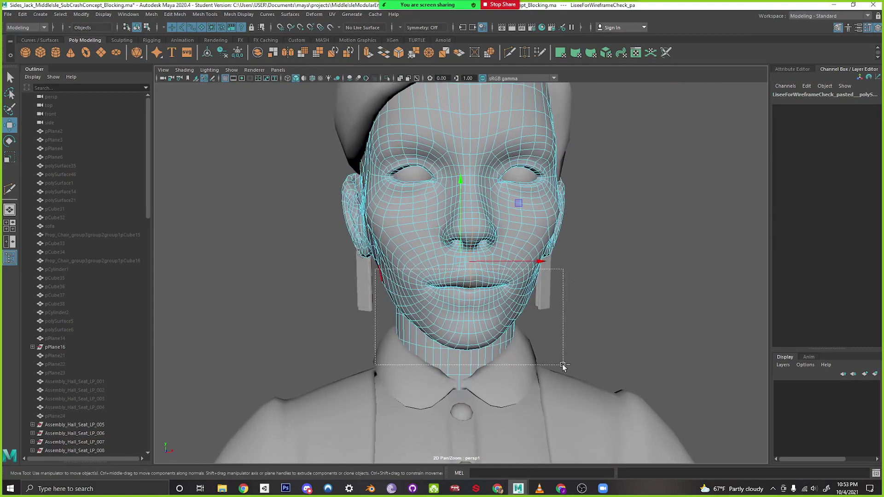
left_click_drag(574, 375, 391, 315, "alt")
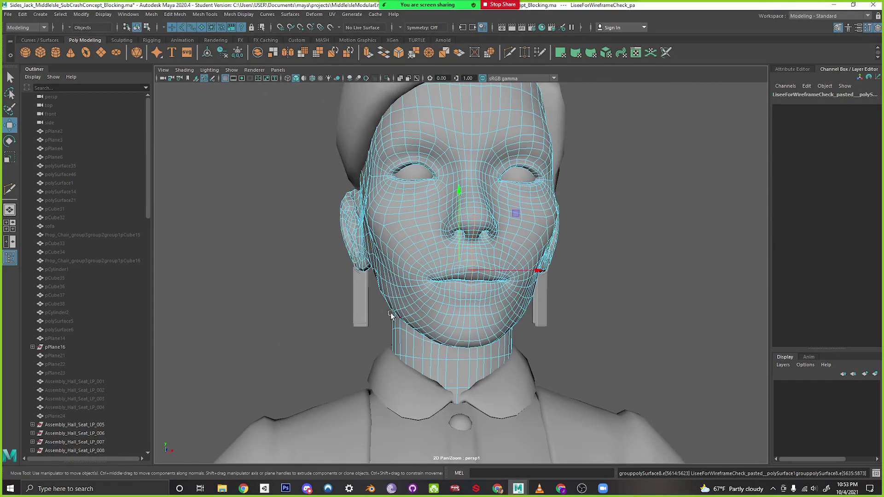
scroll(506, 370, "up", 3)
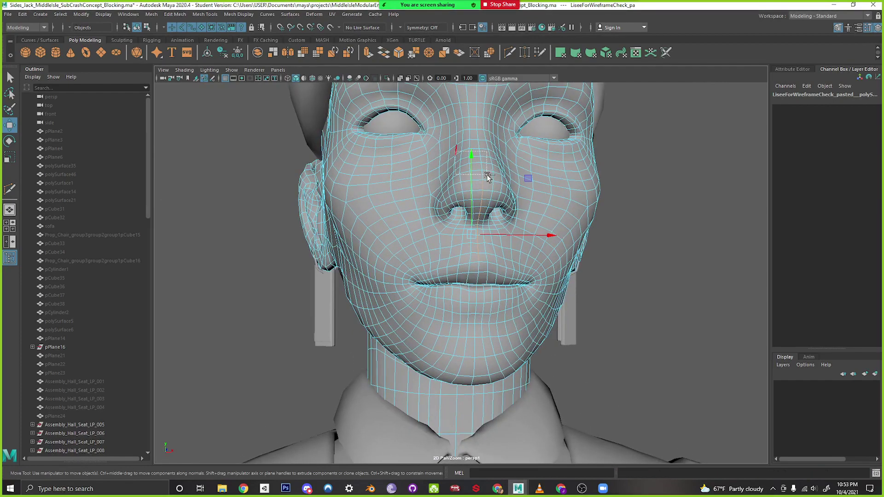
left_click_drag(526, 221, 521, 275, "alt")
right_click_drag(521, 274, 606, 319, "alt")
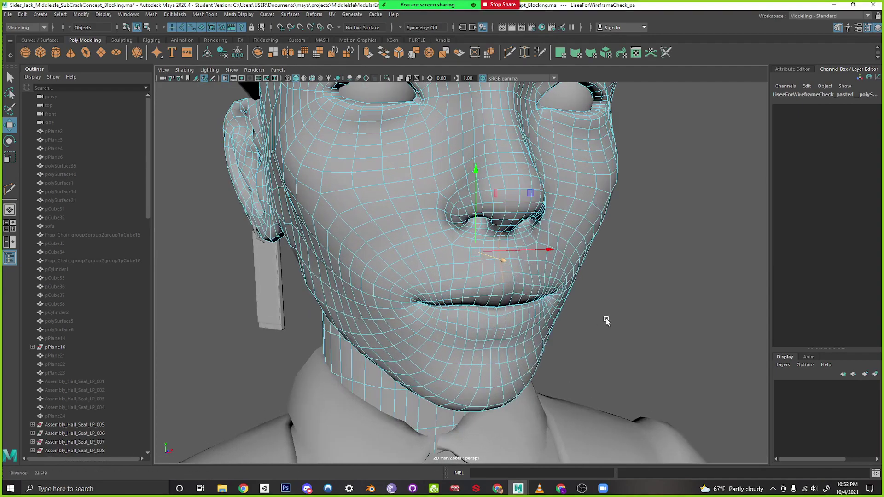
Return to object mode with nothing selected to check the face from the side, and reselect the head mesh
right_click_drag(543, 203, 586, 189)
left_click(653, 238)
left_click_drag(653, 241, 631, 293, "alt")
left_click(538, 223)
middle_click_drag(534, 240, 525, 275, "alt")
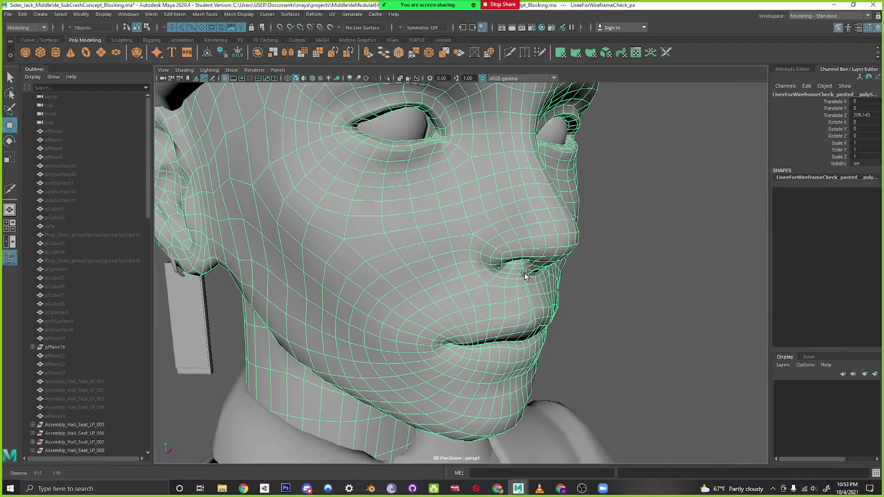
Select the edge loop that runs around the nose, across its bridge and beneath the nostrils
left_click_drag(525, 276, 496, 274, "alt")
right_click_drag(497, 275, 531, 270, "alt")
right_click_drag(451, 200, 433, 198)
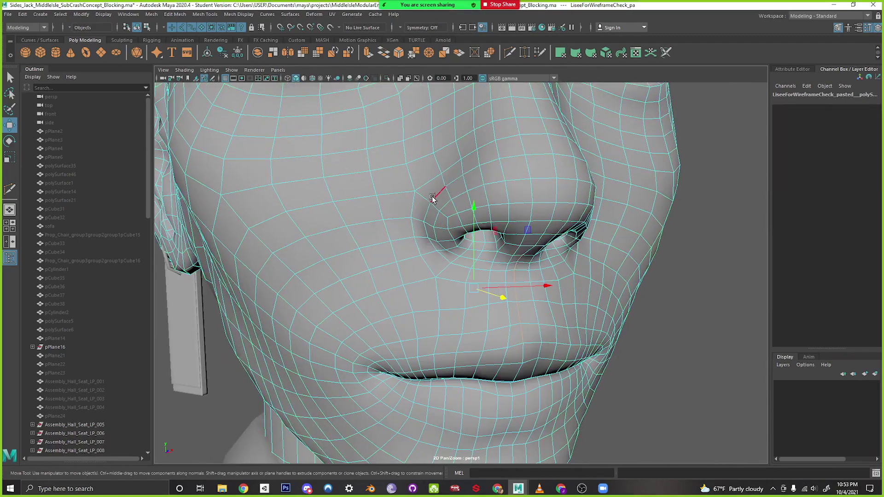
double_click(433, 194)
left_click_drag(668, 269, 638, 272, "alt")
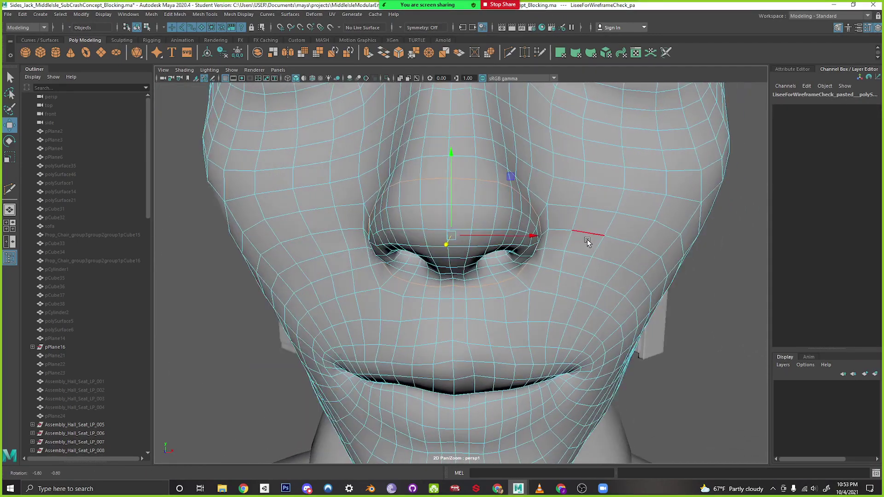
Examine the nose and the selected edge loop from the front, three-quarter and side angles
right_click_drag(588, 242, 525, 242, "alt")
scroll(524, 241, "down", 1)
left_click_drag(564, 225, 456, 283, "alt")
left_click_drag(582, 296, 610, 292, "alt")
scroll(637, 278, "up", 3)
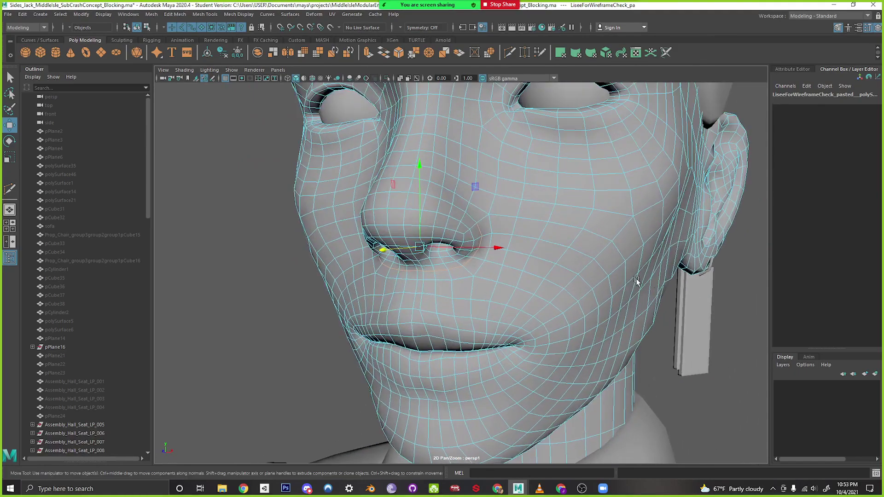
left_click_drag(663, 276, 615, 283, "alt")
scroll(615, 284, "down", 3)
middle_click_drag(615, 284, 515, 309, "alt")
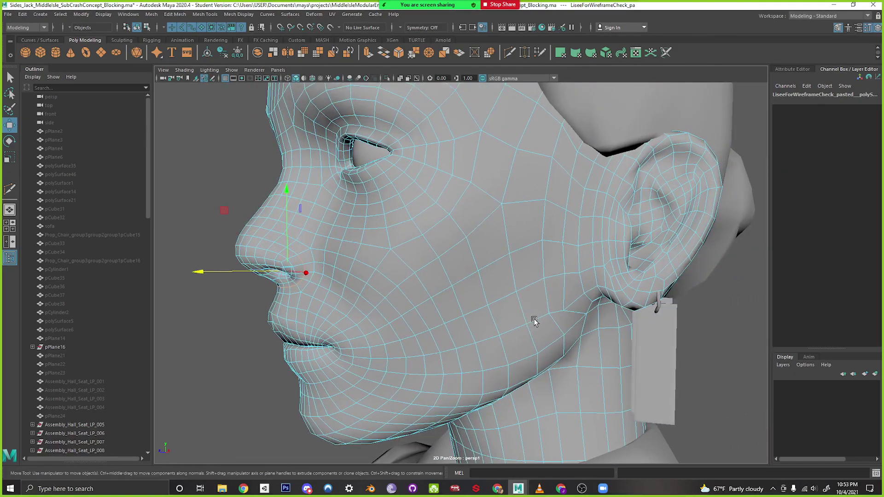
left_click_drag(534, 321, 548, 303, "alt")
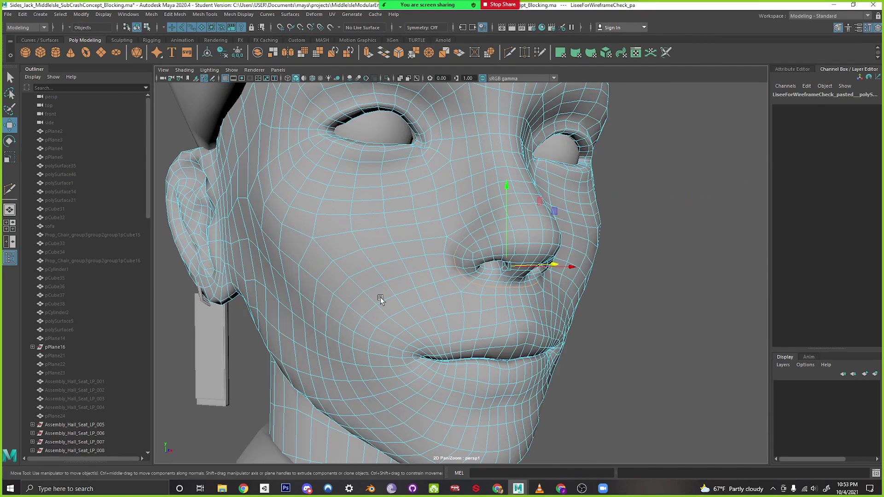
Scale the edge loop around the nose horizontally, and check the unselected face in object mode
left_click_drag(465, 240, 72, 223, "alt")
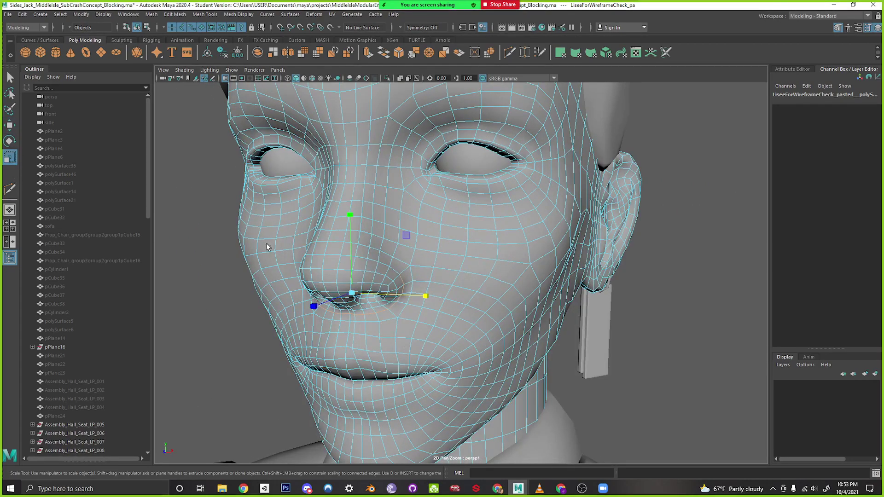
left_click_drag(268, 247, 471, 272, "alt")
right_click_drag(447, 237, 488, 225)
left_click(644, 246)
scroll(542, 286, "down", 4)
left_click_drag(542, 286, 419, 283, "alt")
left_click_drag(328, 278, 392, 278, "alt")
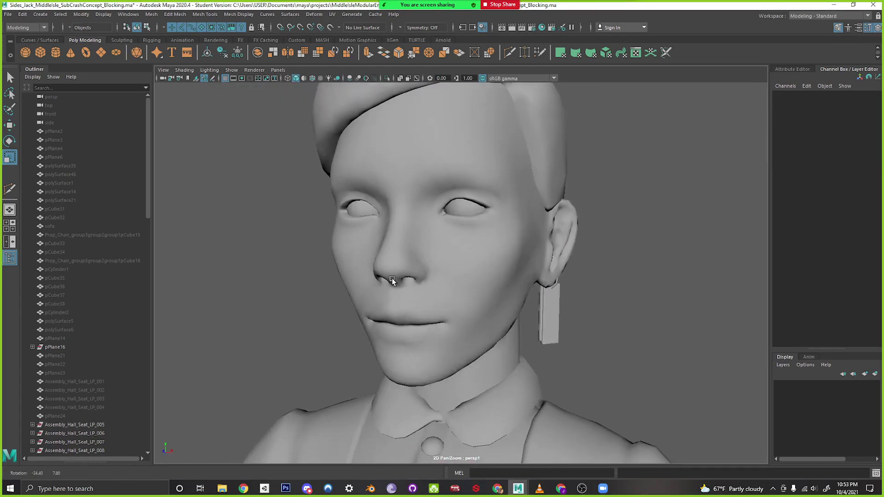
Select the faces at both nostril wings and scale them horizontally to about 1.05
right_click_drag(391, 278, 486, 309, "alt")
left_click(365, 283)
middle_click_drag(421, 310, 434, 313, "alt")
right_click_drag(384, 250, 384, 279)
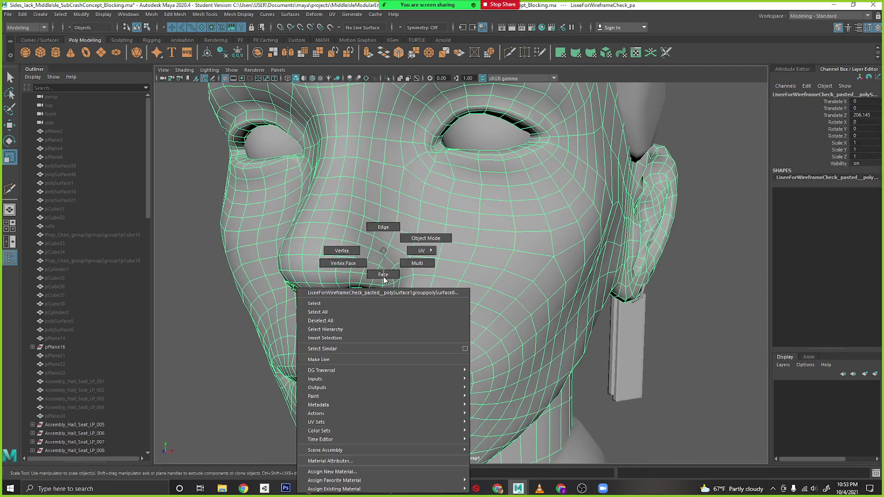
right_click_drag(387, 242, 384, 275)
left_click(396, 286)
left_click_drag(396, 286, 524, 286, "alt")
left_click(572, 292, "shift")
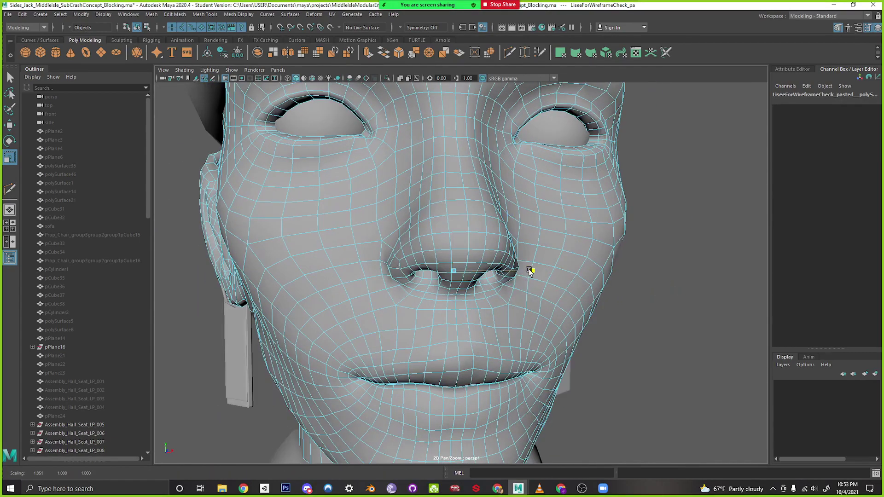
Check the nose on the unselected head in object mode, and reselect the head mesh for a closer look
right_click_drag(479, 210, 523, 199)
left_click(669, 213)
scroll(529, 281, "down", 4)
left_click_drag(529, 281, 437, 296, "alt")
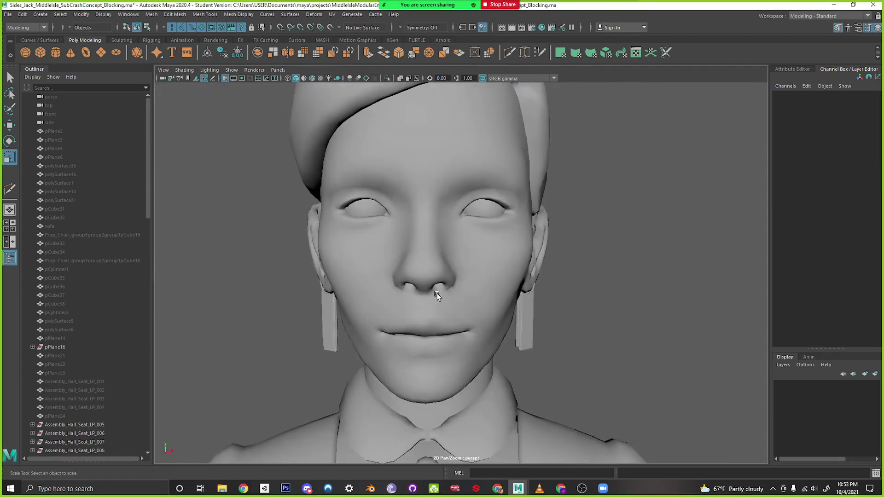
left_click(437, 296)
scroll(442, 294, "up", 5)
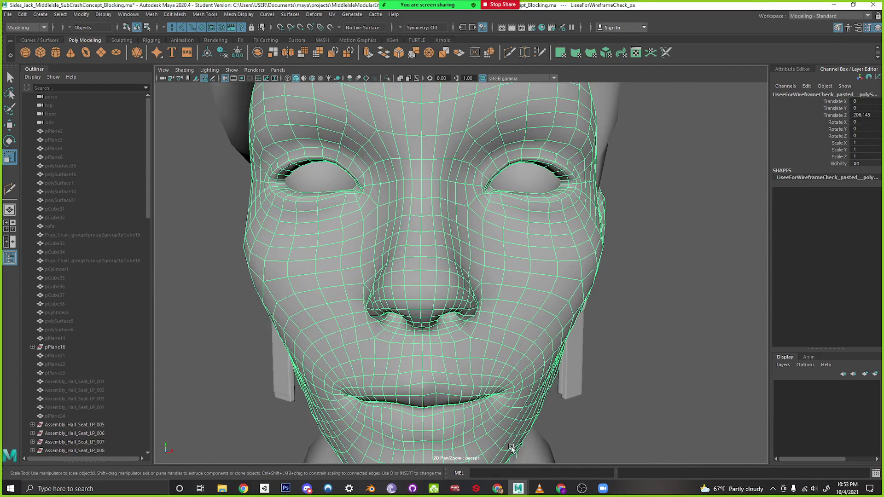
left_click_drag(449, 295, 452, 306, "alt")
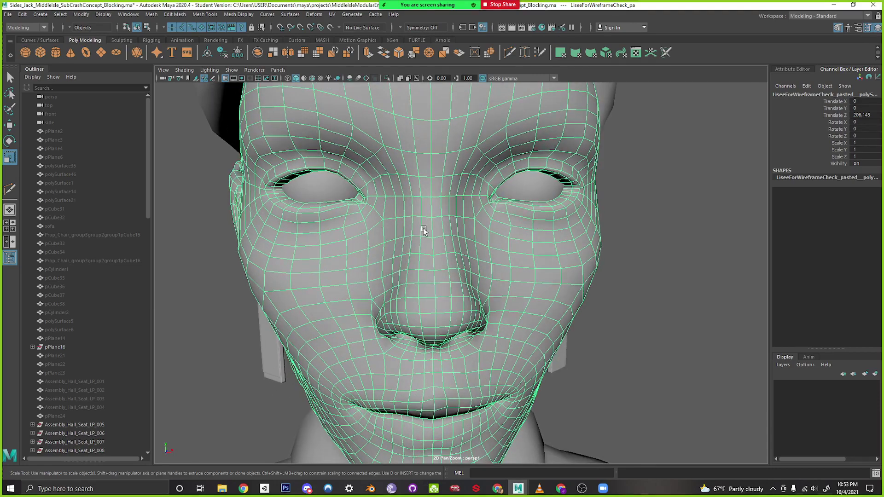
Switch to the LisseArtDirection.jpg reference in Chrome, compare the nose in the facial design photos, and return to Maya
mouse_move(568, 488)
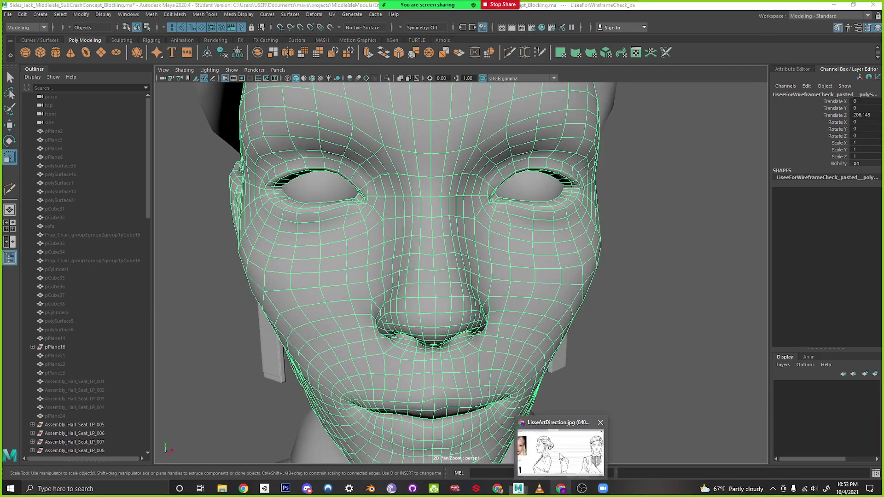
left_click(541, 417)
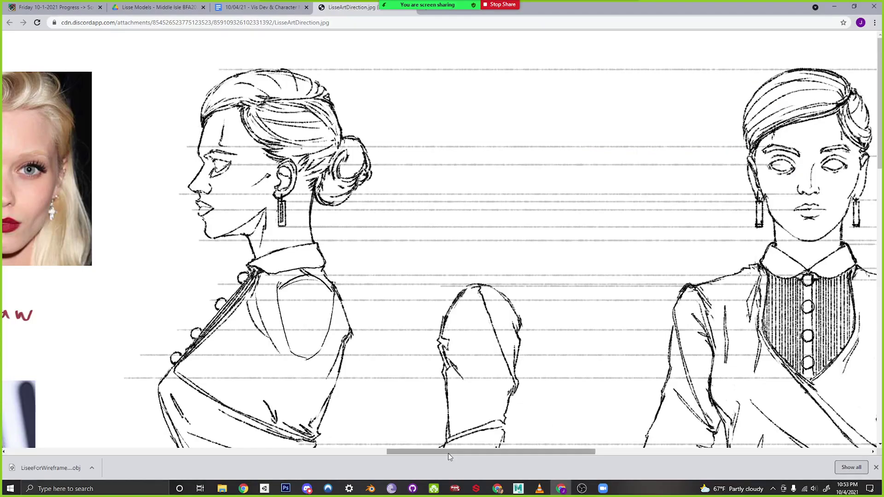
left_click_drag(450, 454, 292, 437)
scroll(317, 356, "down", 4)
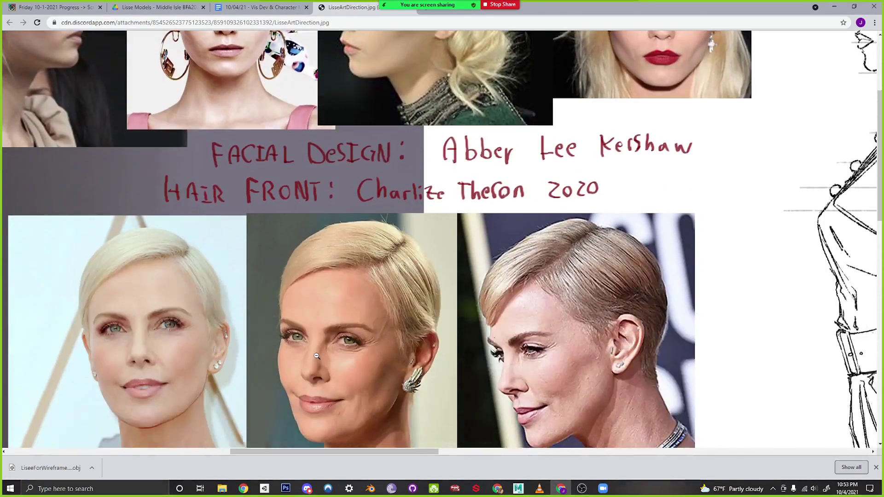
scroll(317, 356, "up", 4)
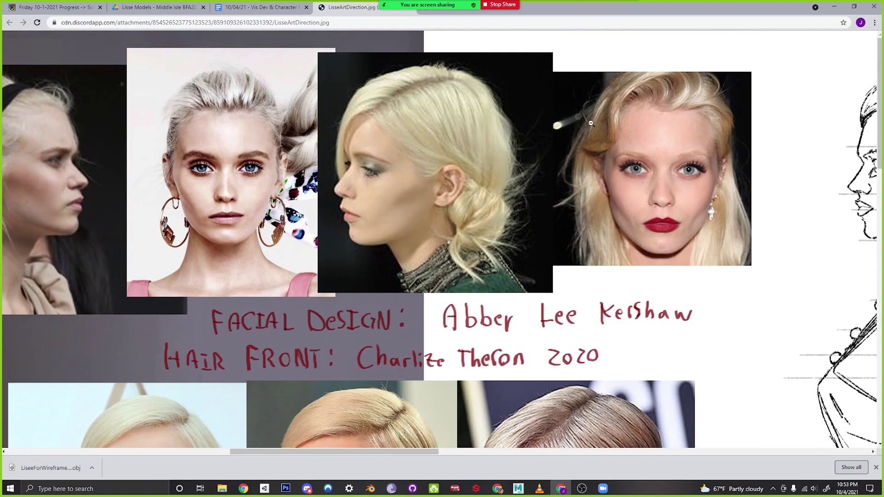
left_click(833, 13)
Select the block of faces across the nose bridge between the eyes
right_click_drag(412, 196, 418, 183)
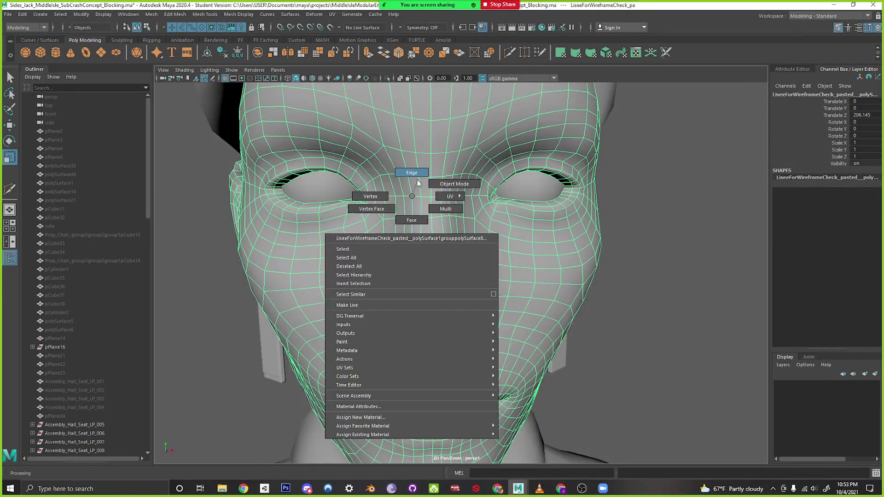
right_click_drag(416, 217, 415, 220)
left_click(418, 207)
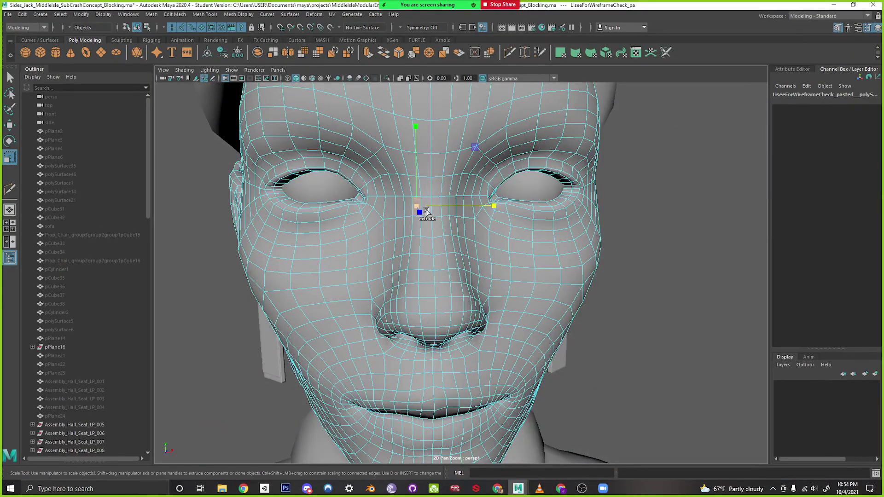
left_click(438, 214, "shift")
left_click(445, 213, "shift")
left_click(446, 226, "shift")
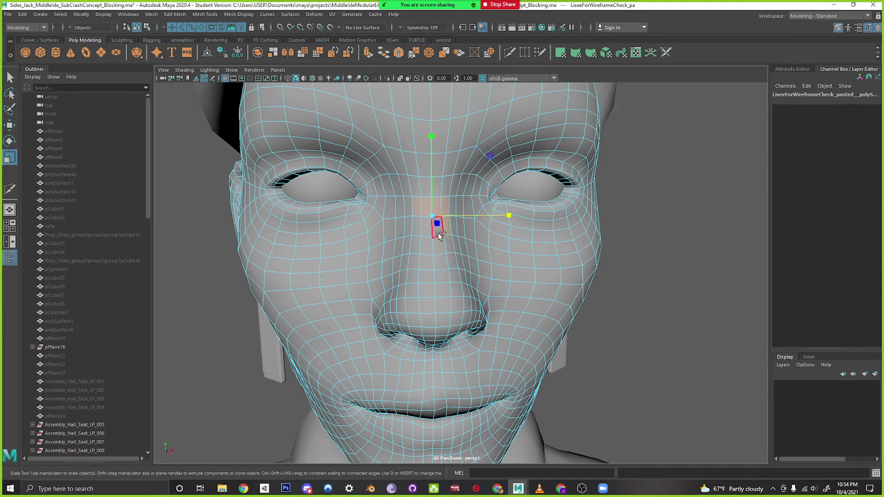
left_click(437, 231, "shift")
left_click(424, 234, "shift")
left_click(416, 233, "shift")
left_click(415, 245, "shift")
left_click(426, 248, "shift")
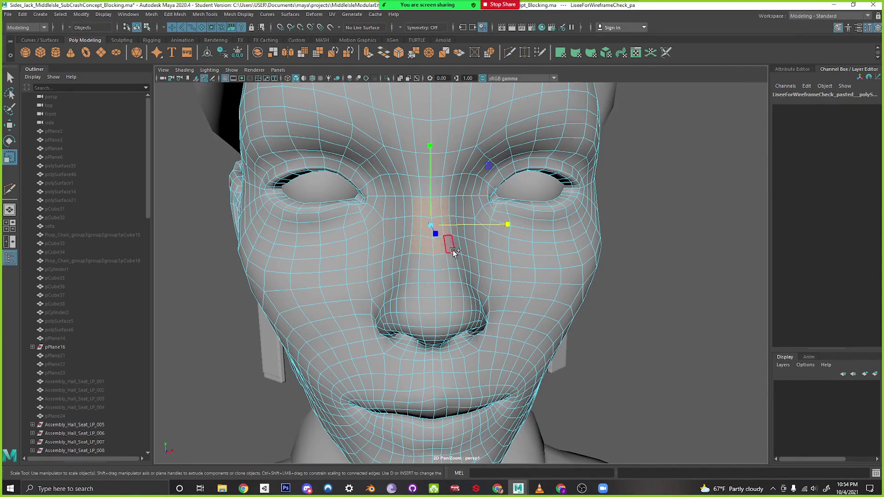
Narrow the nose bridge horizontally using soft selection with a wider falloff, and extend the face selection to the sides of the nose
left_click_drag(498, 248, 425, 283, "alt")
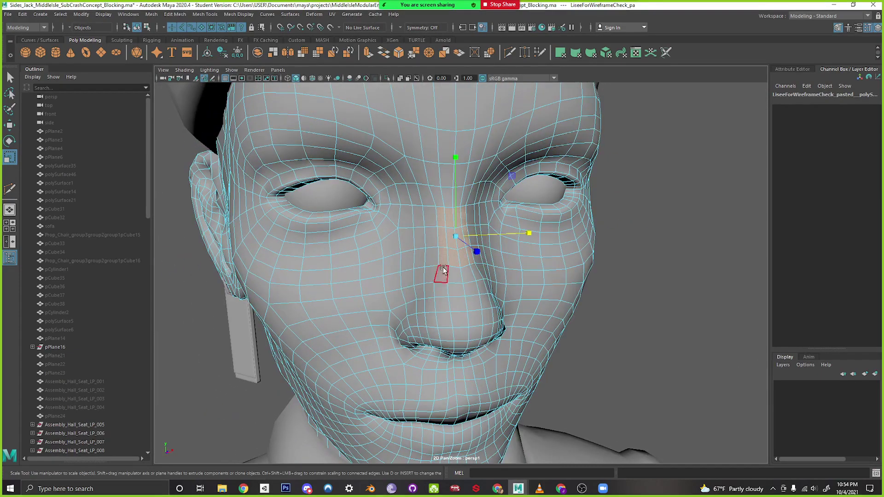
key("b")
left_click_drag(529, 236, 521, 236)
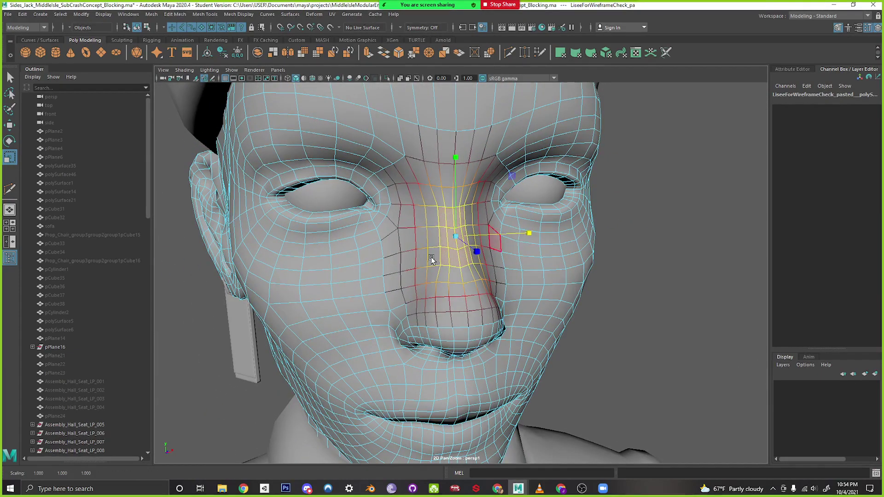
left_click_drag(482, 262, 484, 263)
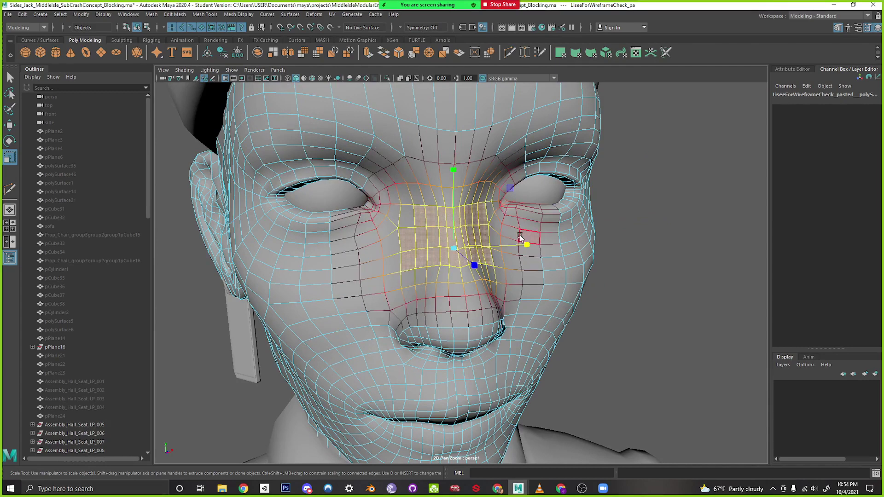
left_click_drag(528, 244, 525, 246)
left_click_drag(539, 281, 417, 249, "alt")
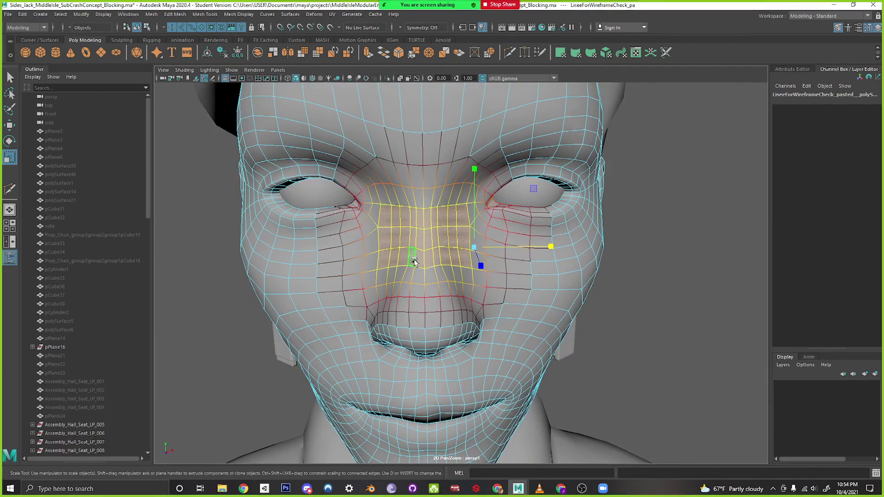
middle_click_drag(429, 272, 425, 251)
Check the nose from the front and in profile, and scale the bridge further inward horizontally with soft selection
right_click_drag(624, 298, 304, 327, "alt")
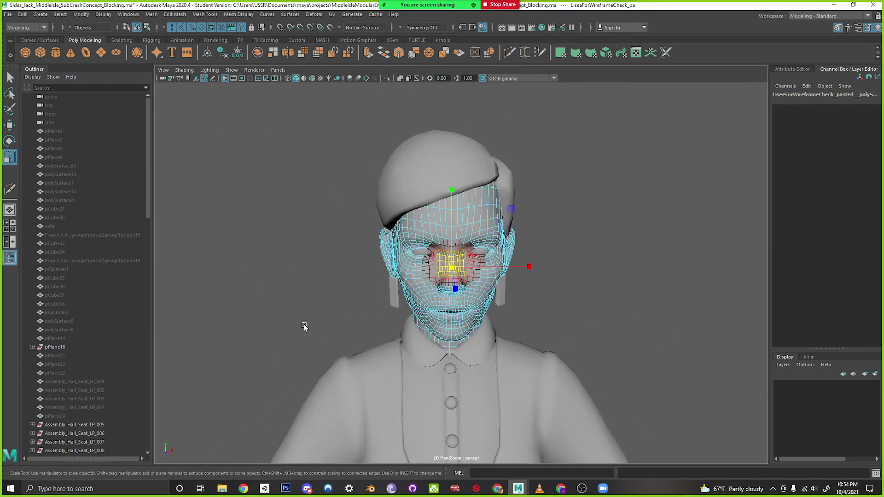
left_click_drag(443, 325, 295, 325, "alt")
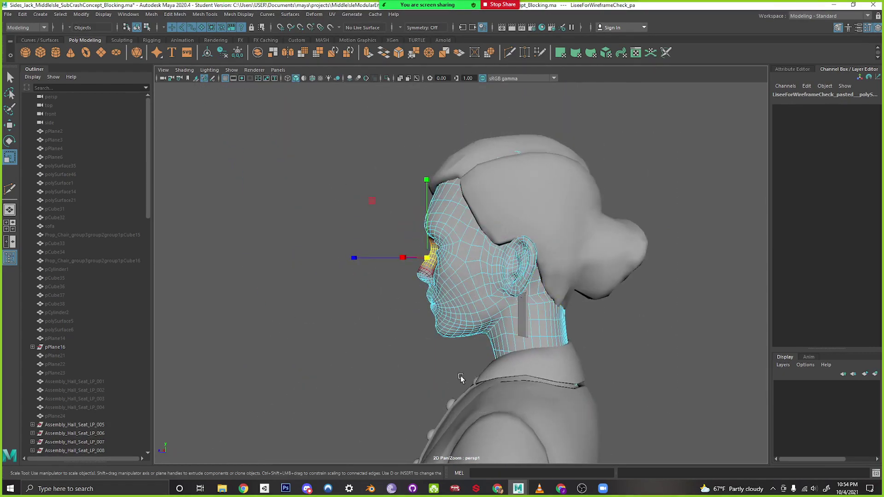
left_click_drag(461, 377, 622, 371, "alt")
right_click_drag(460, 355, 622, 364, "alt")
right_click_drag(495, 340, 599, 346, "alt")
left_click_drag(551, 351, 541, 361, "alt")
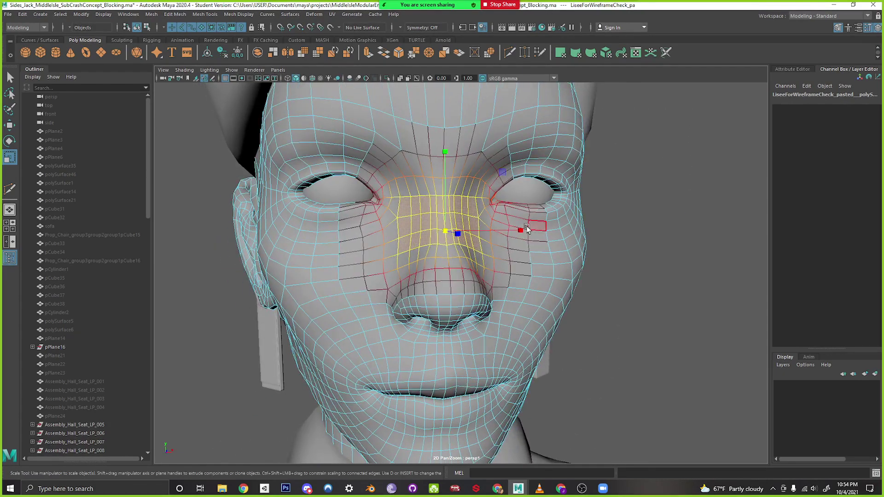
left_click_drag(526, 229, 509, 233)
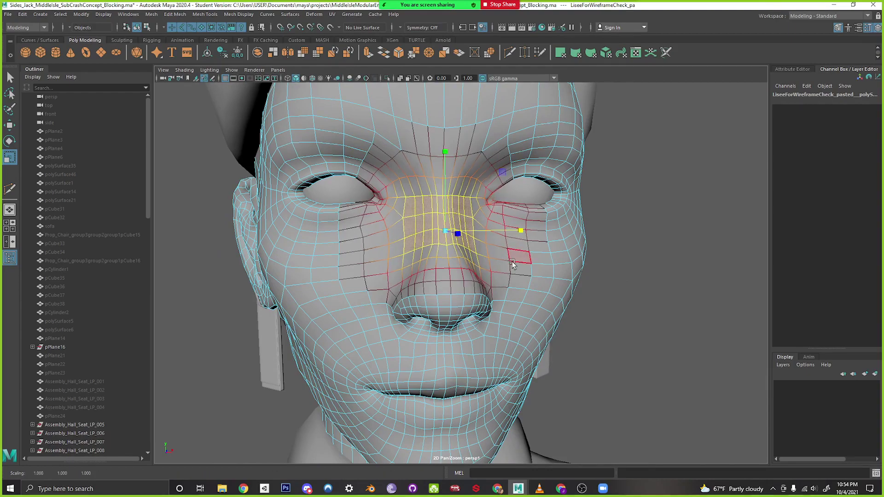
Check the narrowed nose bridge from both sides, return the head to object mode, deselect it and face the front
left_click_drag(512, 263, 456, 291, "alt")
right_click_drag(456, 290, 497, 340, "alt")
left_click_drag(562, 341, 461, 342, "alt")
right_click_drag(343, 251, 347, 321)
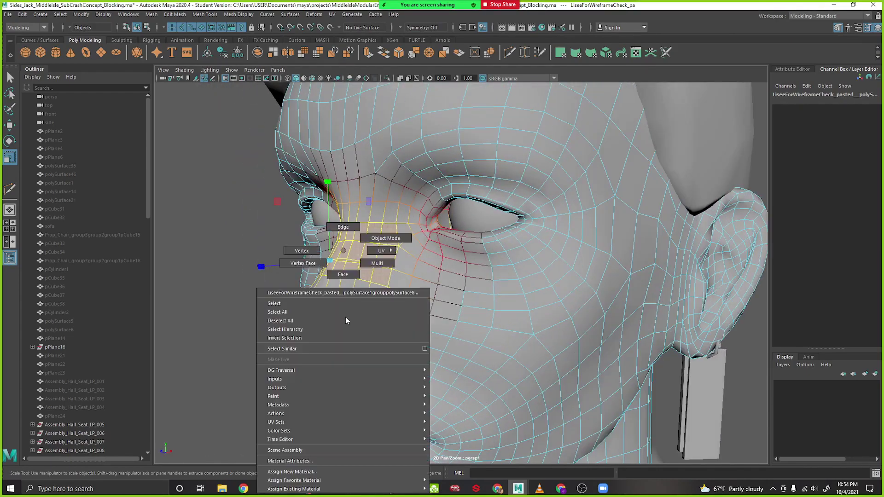
right_click_drag(402, 240, 401, 240)
left_click(194, 283)
left_click_drag(432, 331, 412, 323, "alt")
right_click_drag(413, 324, 534, 350, "alt")
middle_click_drag(535, 350, 539, 309, "alt")
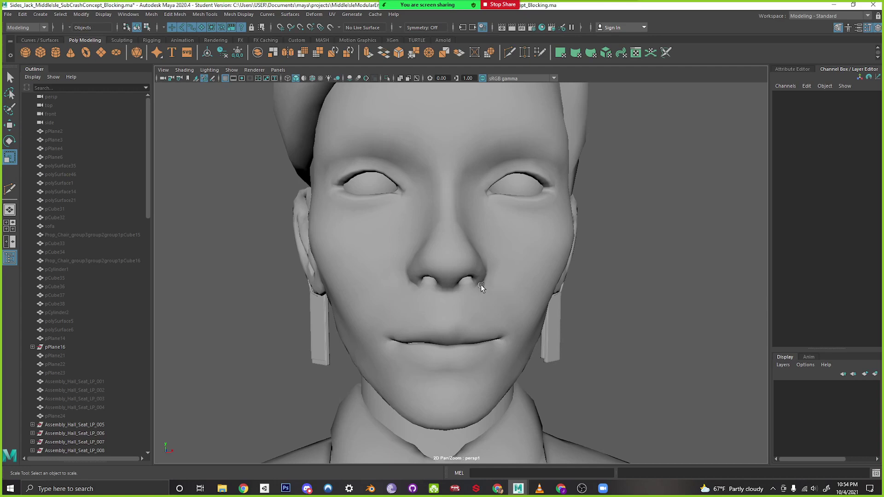
Select the head mesh and examine the wireframe around the nose, lips and cheeks from three-quarter and profile views
left_click(457, 273)
left_click_drag(457, 273, 593, 316, "alt")
scroll(592, 316, "up", 3)
right_click_drag(577, 330, 501, 361, "alt")
left_click_drag(502, 361, 461, 373, "alt")
right_click_drag(493, 387, 535, 396, "alt")
left_click_drag(534, 397, 499, 299, "alt")
mouse_move(500, 300)
right_mouse_down("alt")
mouse_move(539, 299)
mouse_move(513, 302)
right_mouse_up("alt")
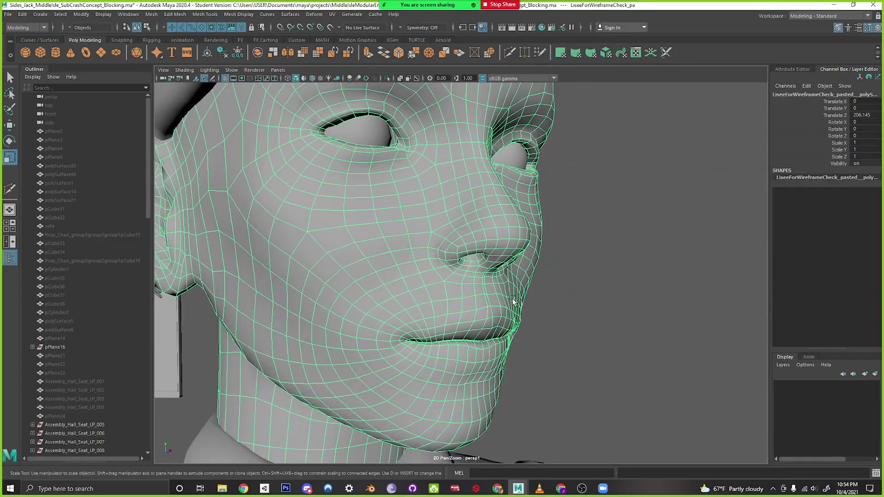
left_click_drag(514, 303, 472, 313, "alt")
right_click_drag(472, 313, 533, 320, "alt")
middle_click_drag(533, 320, 561, 369, "alt")
right_click_drag(561, 369, 359, 366, "alt")
left_click_drag(495, 364, 377, 357, "alt")
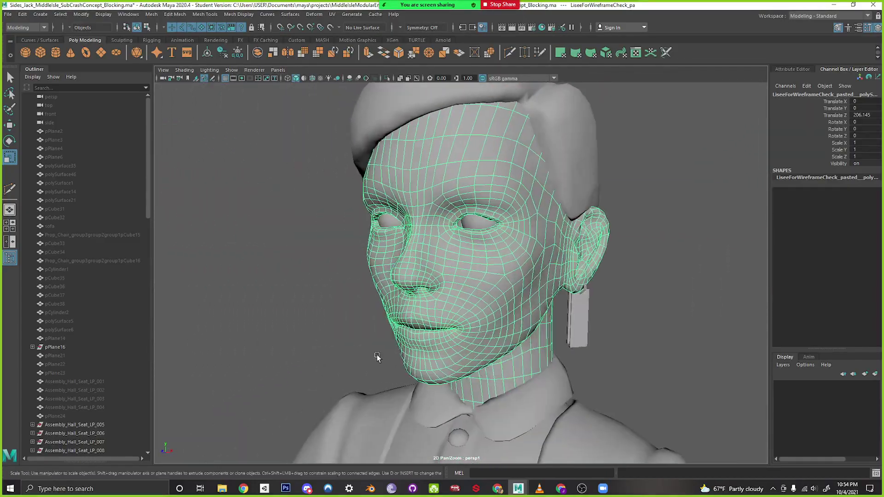
right_click_drag(377, 357, 535, 361, "alt")
left_click_drag(534, 361, 537, 348, "alt")
Deselect the head and examine the shaded face in three-quarter and front views
right_click(507, 229)
left_click(726, 208)
right_click_drag(726, 207, 636, 257, "alt")
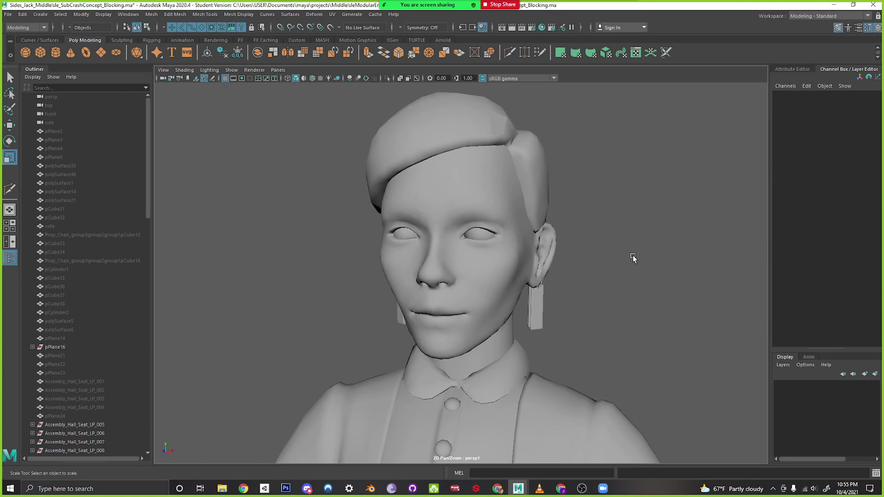
right_click_drag(415, 288, 554, 378, "alt")
left_click_drag(495, 379, 551, 380, "alt")
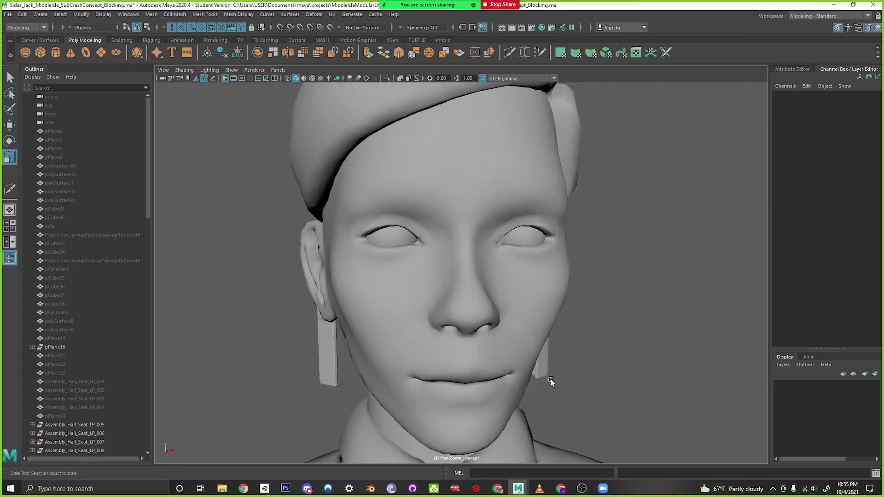
Select the row of faces across the nose tip on the head mesh
middle_click_drag(507, 372, 497, 336, "alt")
left_click(446, 269)
right_click_drag(446, 269, 566, 359, "alt")
right_click_drag(436, 239, 429, 261)
left_click(420, 271)
left_click(474, 273)
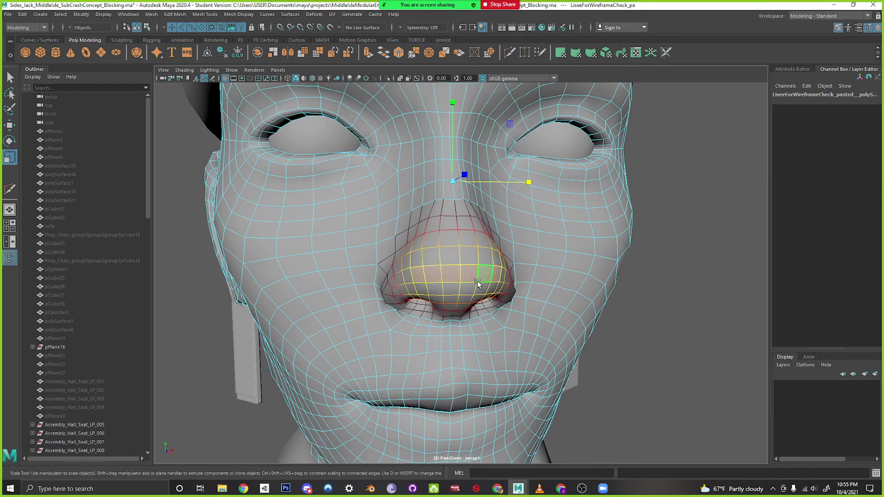
Snap the scale pivot to a vertex at the centre of the nose tip
key("d")
left_click(459, 267)
key("d")
left_click_drag(521, 263, 524, 264)
key("ctrl+z")
key("d")
key("v")
middle_click_drag(479, 313, 461, 284)
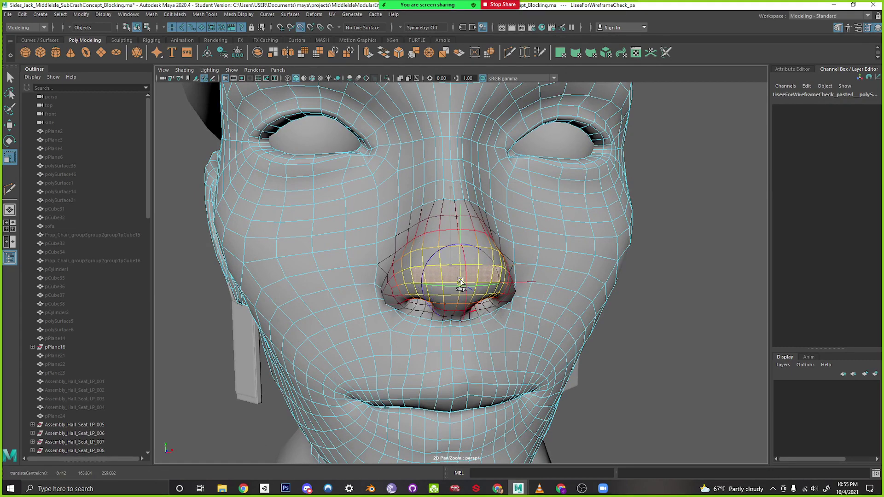
Narrow the nose tip horizontally with soft selection, return to object mode and check the face in profile
left_click_drag(534, 281, 528, 281)
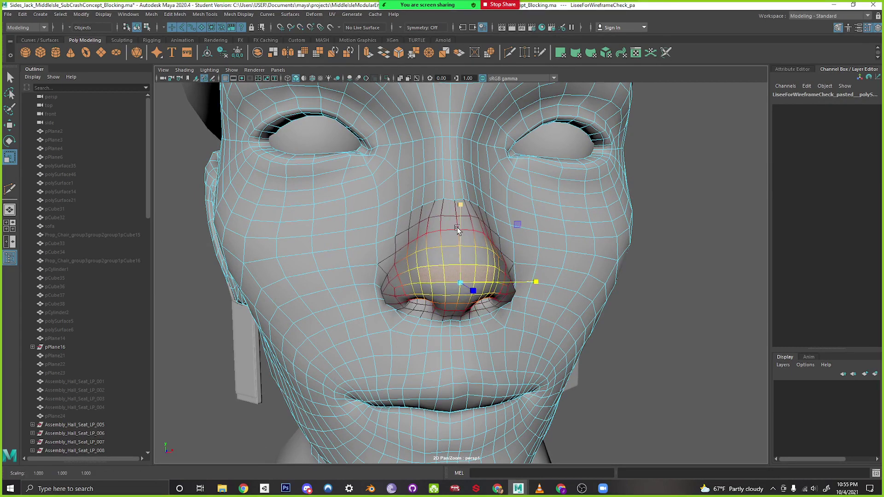
right_click_drag(458, 228, 497, 215)
left_click(631, 254)
scroll(555, 314, "down", 5)
left_click_drag(555, 314, 489, 298, "alt")
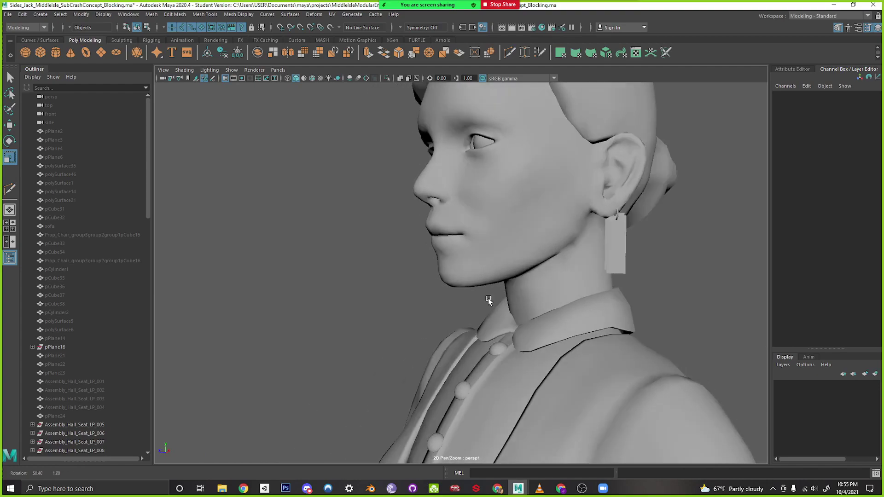
Switch to the LisseArtDirection.jpg reference in Chrome, study the head in the front orthographic drawing, and return to Maya
left_click(561, 489)
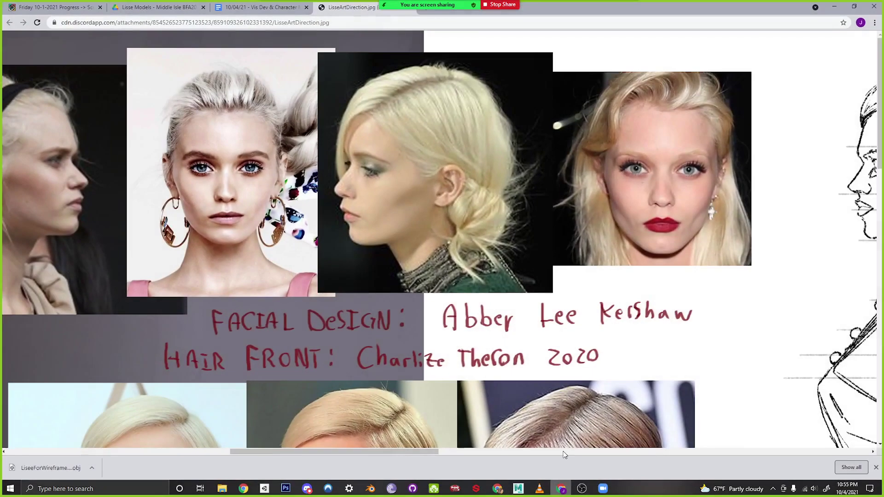
scroll(511, 252, "down", 5)
left_click(676, 289)
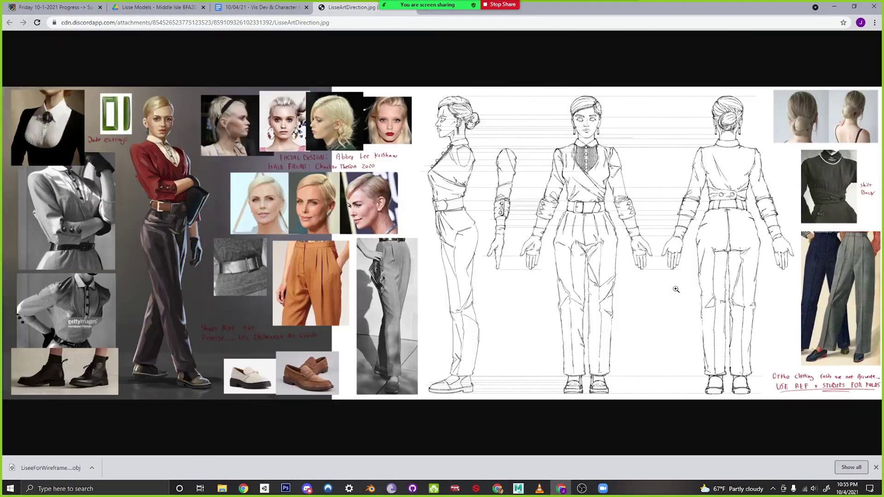
left_click(597, 132)
mouse_move(535, 454)
left_mouse_down()
mouse_move(414, 444)
mouse_move(592, 447)
mouse_move(535, 445)
left_mouse_up()
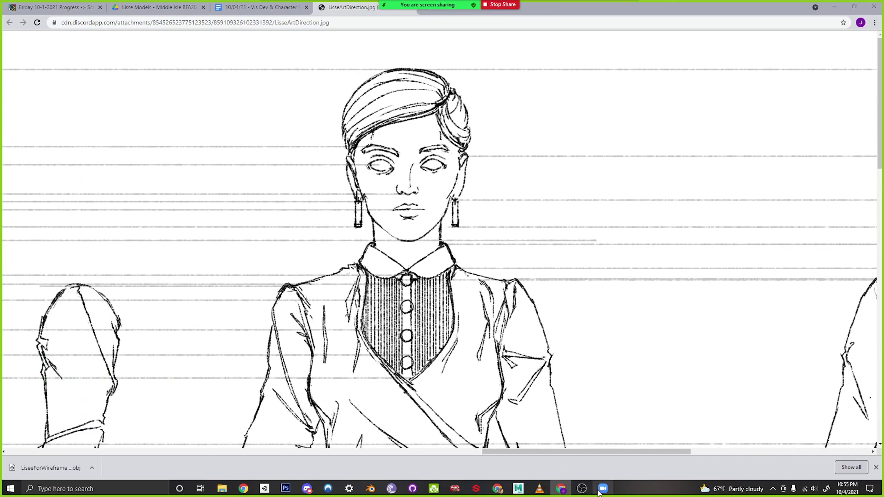
mouse_move(563, 492)
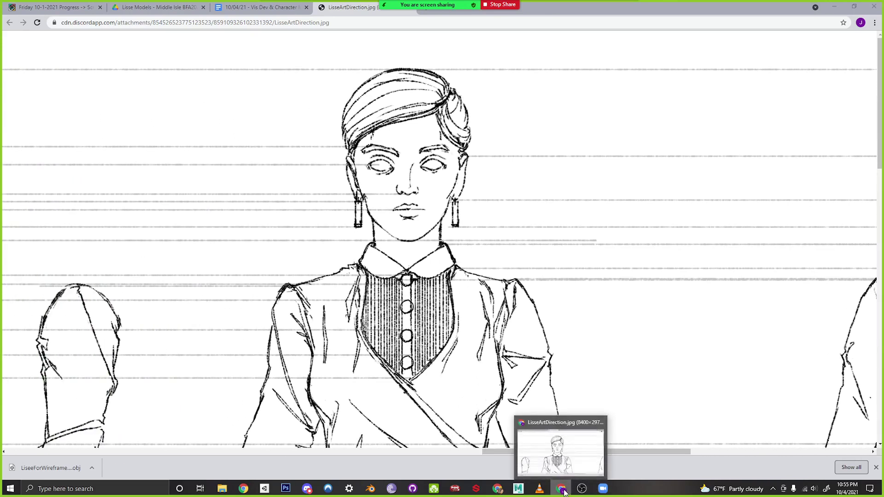
mouse_move(518, 490)
left_click(560, 457)
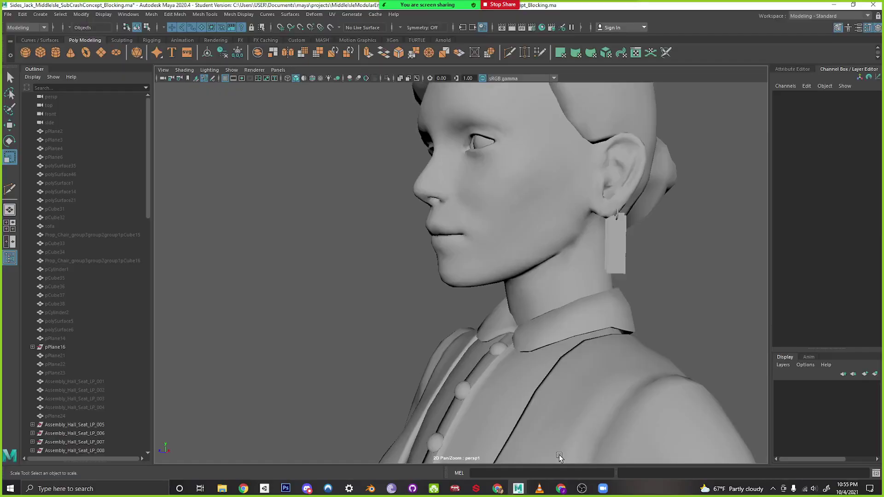
Select the head mesh, enter component mode and view the jawline from below
left_click_drag(475, 286, 380, 297, "alt")
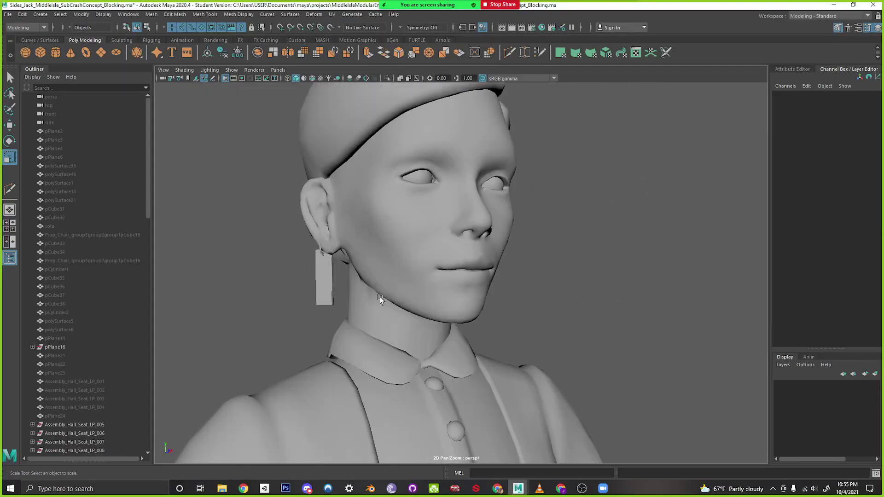
left_click(380, 296)
left_click_drag(454, 353, 304, 250, "alt")
right_click(304, 250)
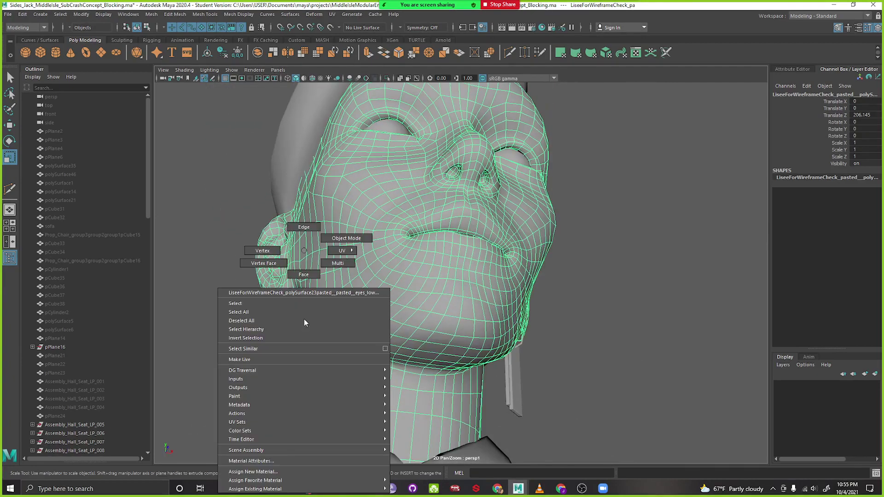
right_click_drag(304, 240, 269, 249)
left_click_drag(281, 332, 353, 318, "alt")
right_click_drag(386, 250, 401, 305)
left_click(396, 291)
left_click_drag(401, 305, 312, 323, "alt")
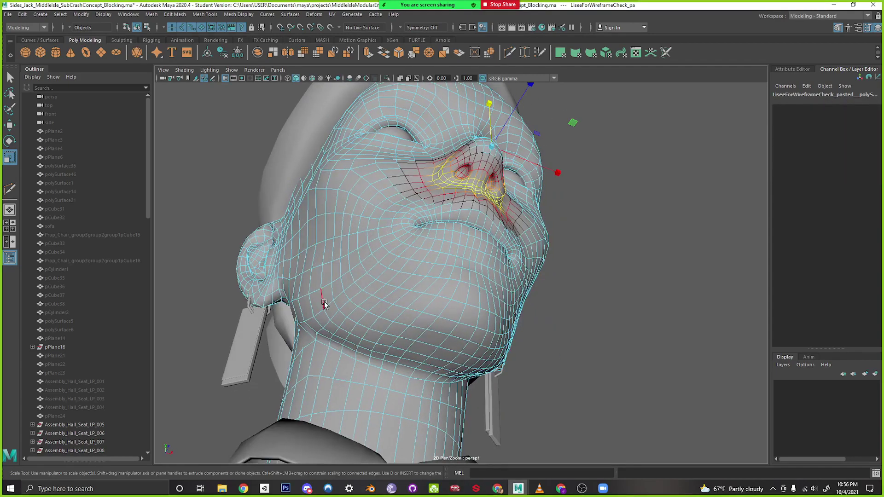
Select edges at the jaw corners on both sides of the head and widen the soft selection falloff
middle_click_drag(395, 326, 478, 321, "alt")
right_click_drag(425, 251, 426, 226)
left_click(376, 308)
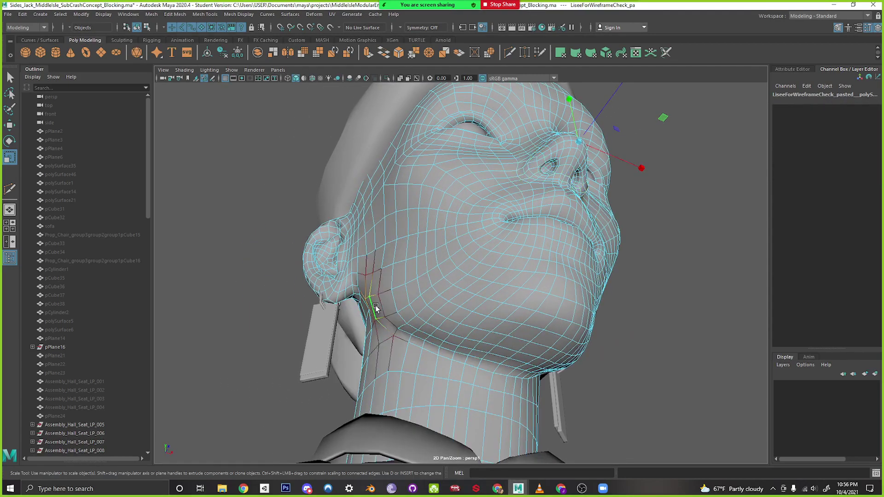
left_click(384, 308)
left_click_drag(516, 341, 336, 377, "alt")
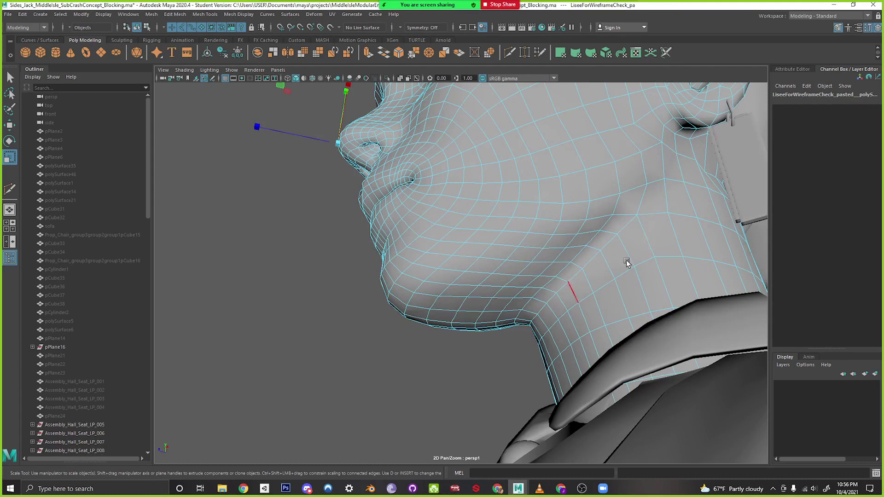
left_click(614, 176)
key("b")
left_click_drag(614, 177, 722, 195)
left_click_drag(590, 233, 599, 266, "alt")
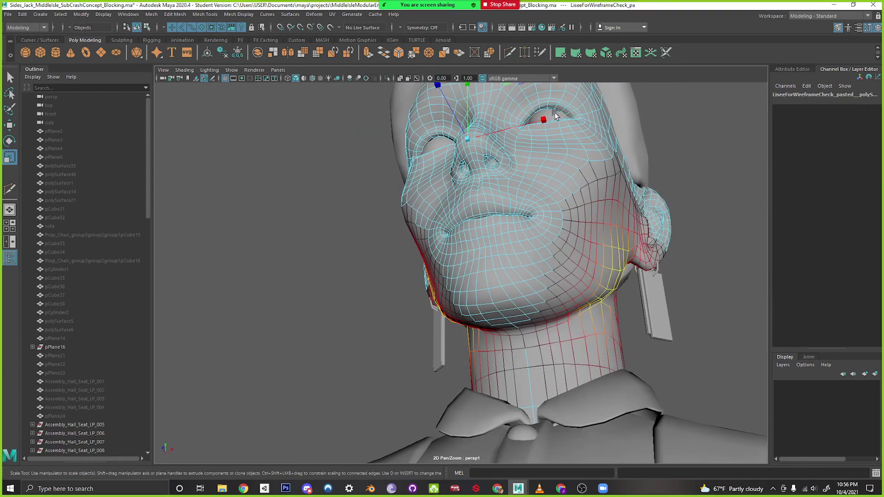
Scale the jaw corners slightly outward horizontally with soft selection, return to object mode and check the face from the front
left_click_drag(545, 119, 552, 116)
left_click_drag(562, 176, 526, 276, "alt")
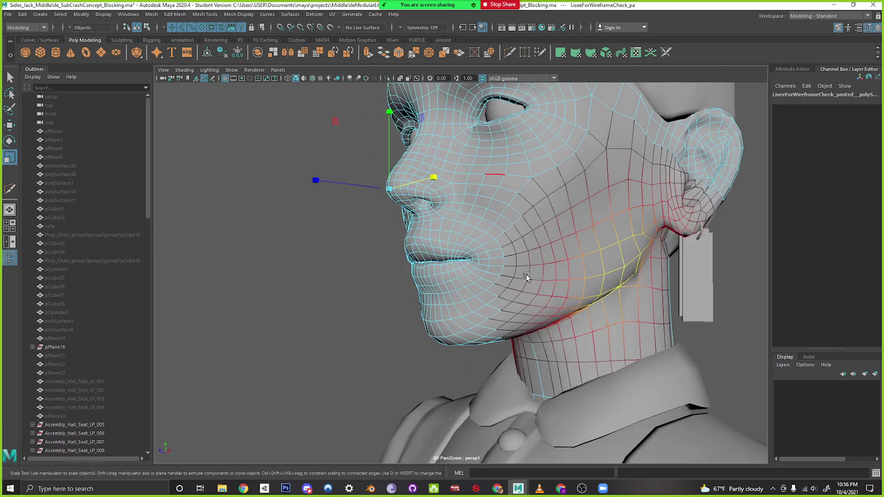
right_click_drag(600, 231, 641, 218)
left_click(316, 330)
left_click_drag(461, 363, 543, 372, "alt")
right_click_drag(543, 372, 460, 364, "alt")
left_click_drag(460, 364, 505, 361, "alt")
middle_click_drag(505, 360, 492, 392, "alt")
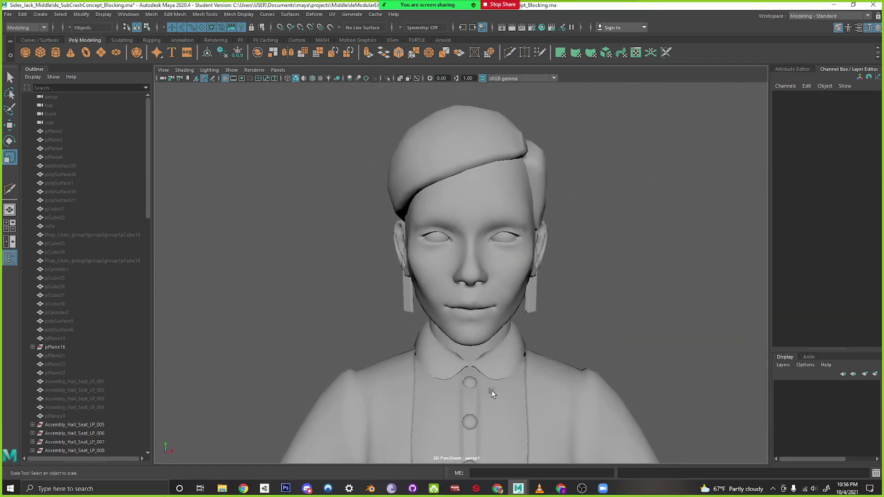
Select an edge loop along the lower jaw, check the chin area, and return the head to object mode
left_click_drag(492, 393, 549, 318, "alt")
left_click(418, 303)
right_click_drag(425, 250, 425, 294)
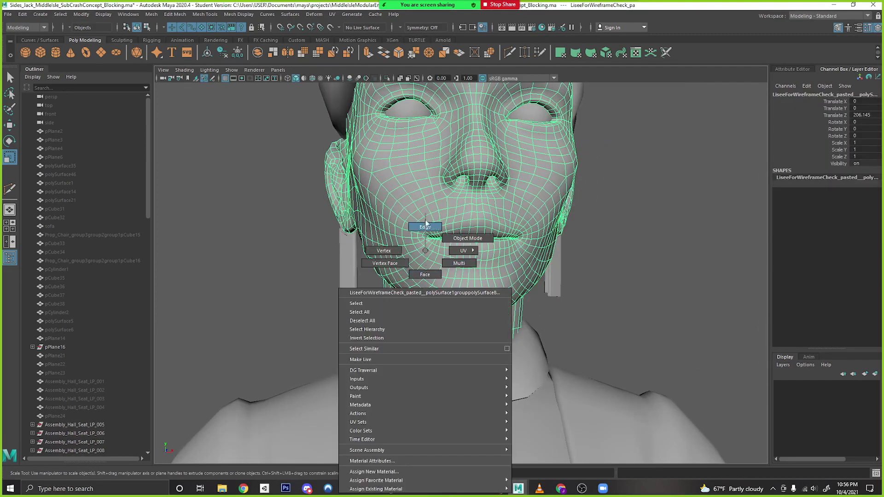
right_click_drag(425, 224, 425, 226)
double_click(423, 301)
left_click_drag(423, 302, 557, 170, "alt")
left_click_drag(551, 201, 505, 221, "alt")
right_click_drag(505, 219, 546, 206)
left_click(615, 234)
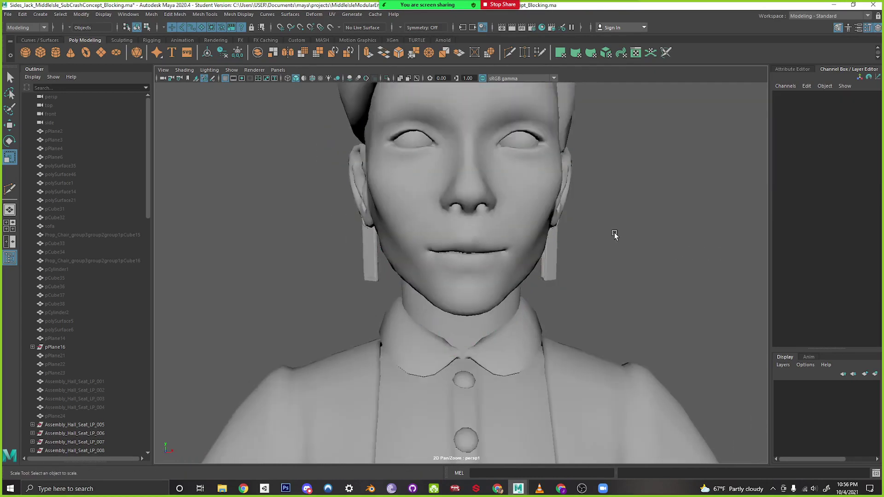
Select the edges under the chin where it meets the neck and activate the Move tool
right_click_drag(615, 234, 581, 240, "alt")
left_click_drag(598, 288, 574, 289, "alt")
right_click_drag(574, 288, 605, 341, "alt")
left_click_drag(604, 346, 481, 339, "alt")
right_click_drag(482, 340, 575, 338, "alt")
left_click(465, 318)
right_click_drag(450, 251, 453, 227)
left_click_drag(468, 308, 479, 286, "alt")
right_click_drag(474, 278, 476, 229)
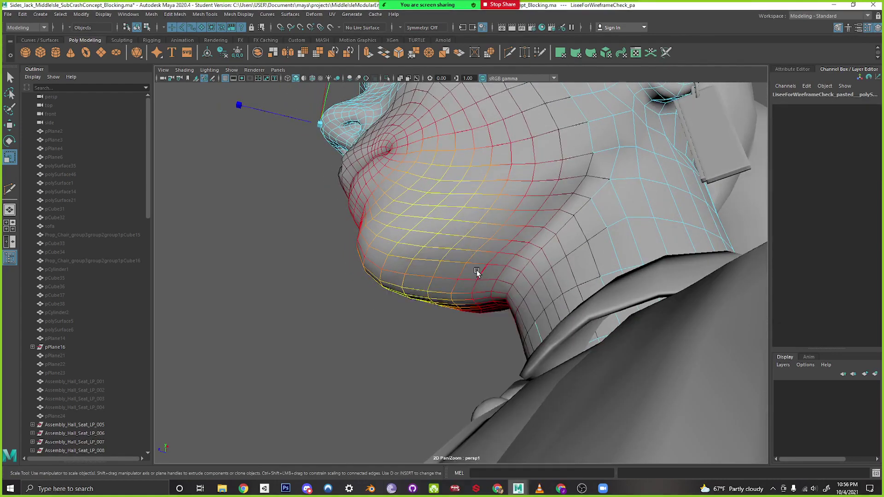
left_click(504, 295)
left_click_drag(506, 298, 582, 307, "alt")
right_click_drag(581, 307, 436, 310, "alt")
middle_click_drag(436, 310, 437, 331, "alt")
key("w")
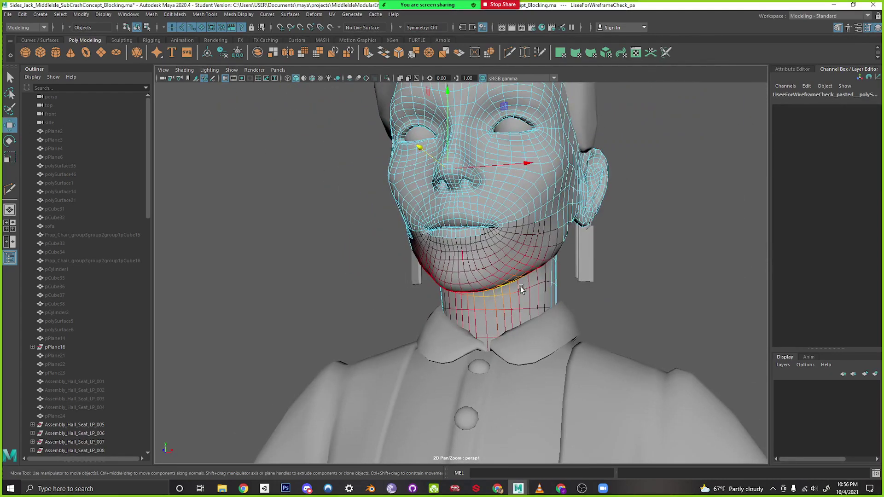
Try to raise the underside of the chin with the wide soft selection falloff, and undo the move
left_click_drag(521, 288, 385, 197, "alt")
left_click_drag(358, 158, 357, 154)
left_click_drag(424, 261, 432, 239, "alt")
key("ctrl+z")
Reduce the soft selection falloff, raise the underside of the chin slightly, and return to object mode
key("b")
left_click_drag(466, 289, 429, 292)
left_click_drag(363, 140, 363, 135)
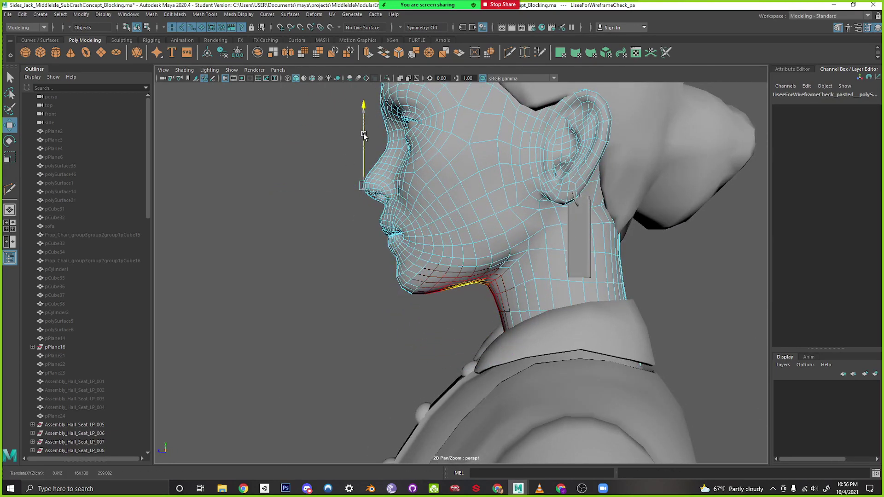
right_click_drag(443, 222, 470, 199)
left_click(311, 299)
scroll(413, 353, "down", 4)
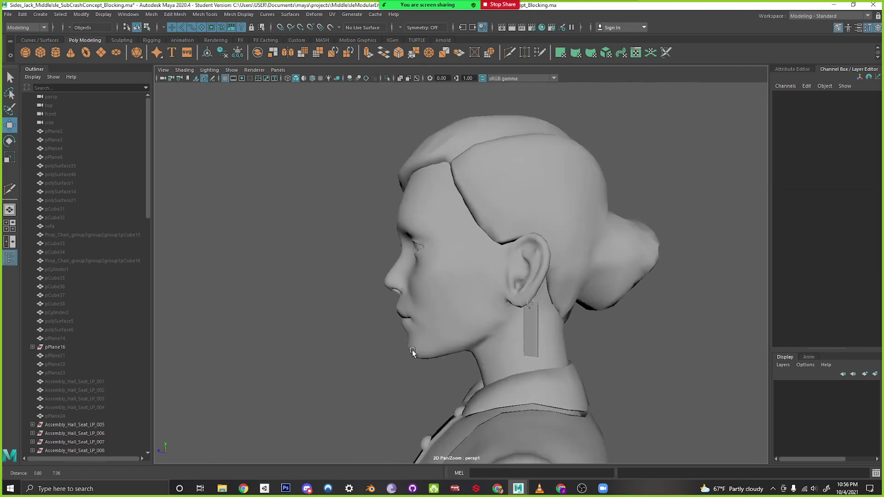
Select the hair mesh and examine its hairline and volume from front, side and three-quarter views
left_click_drag(413, 353, 449, 108, "alt")
left_click(460, 172)
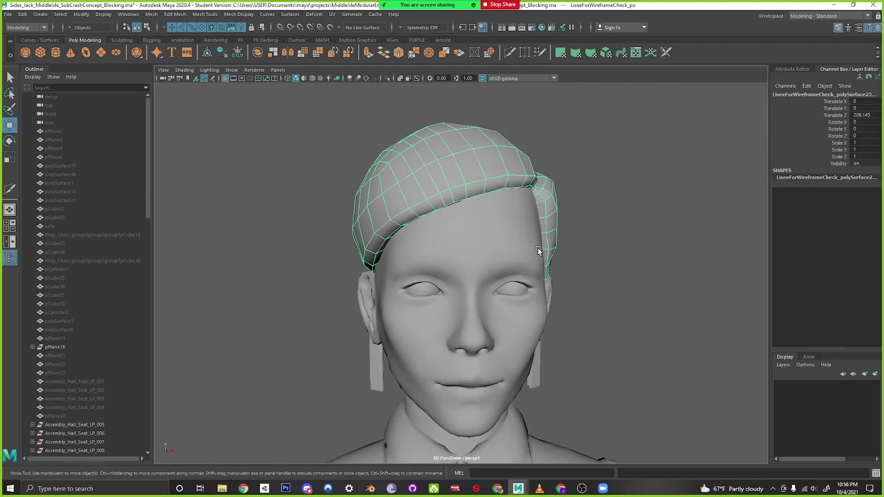
left_click_drag(539, 251, 502, 172, "alt")
left_click_drag(356, 232, 482, 235, "alt")
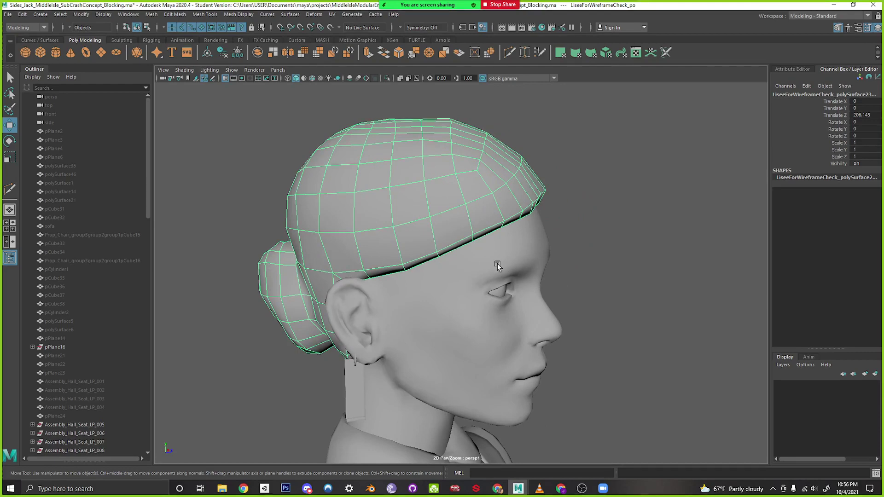
left_click_drag(497, 263, 475, 269, "alt")
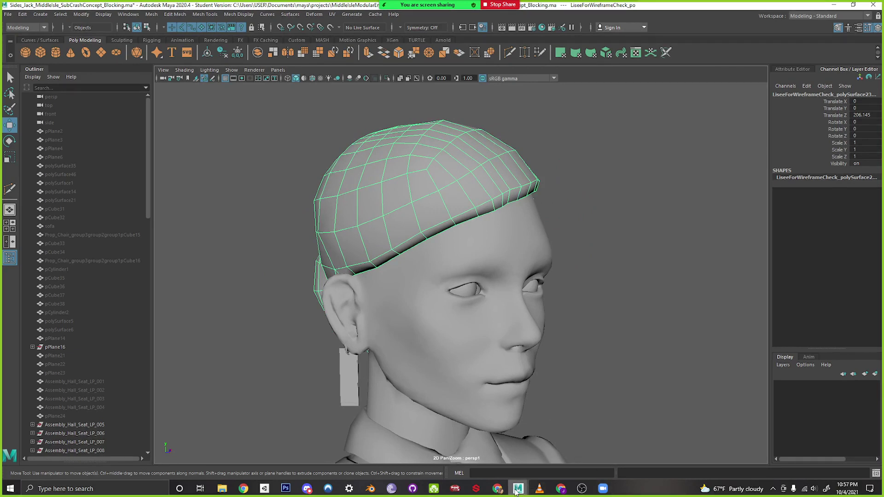
Switch to the LisseArtDirection.jpg reference in Chrome and bring up the painted portrait to study the hair
mouse_move(561, 488)
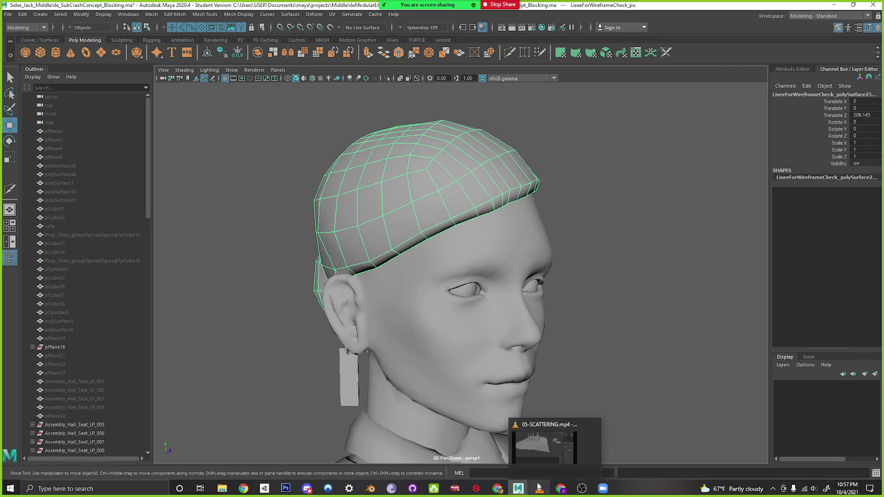
left_click(560, 453)
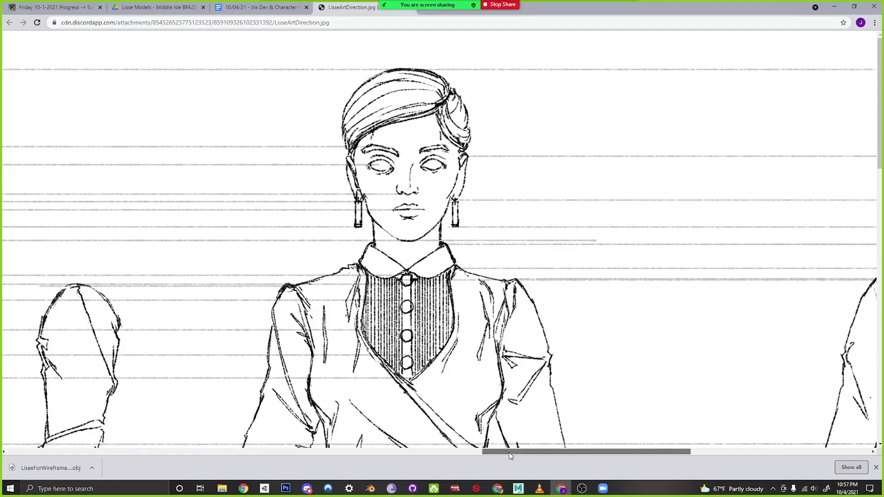
left_click_drag(510, 452, 123, 437)
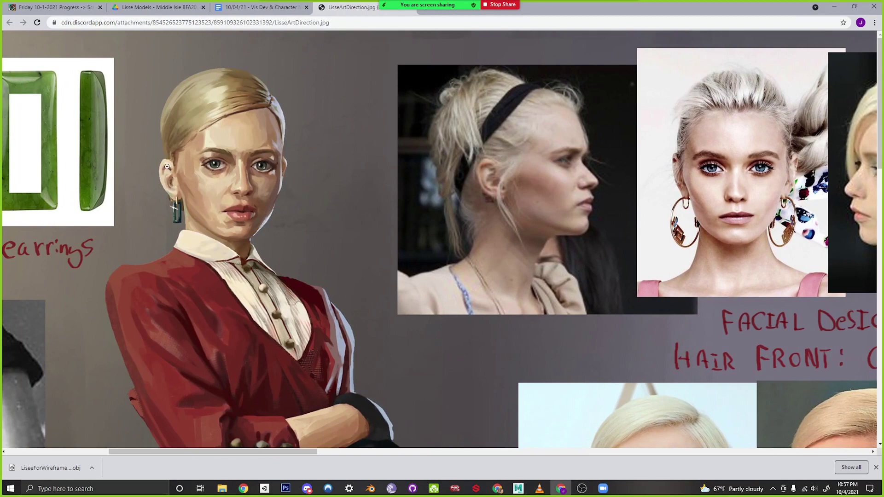
Study the front-hair photos, outfit references and rear-view bun drawing and photos in the art direction image
scroll(344, 319, "down", 4)
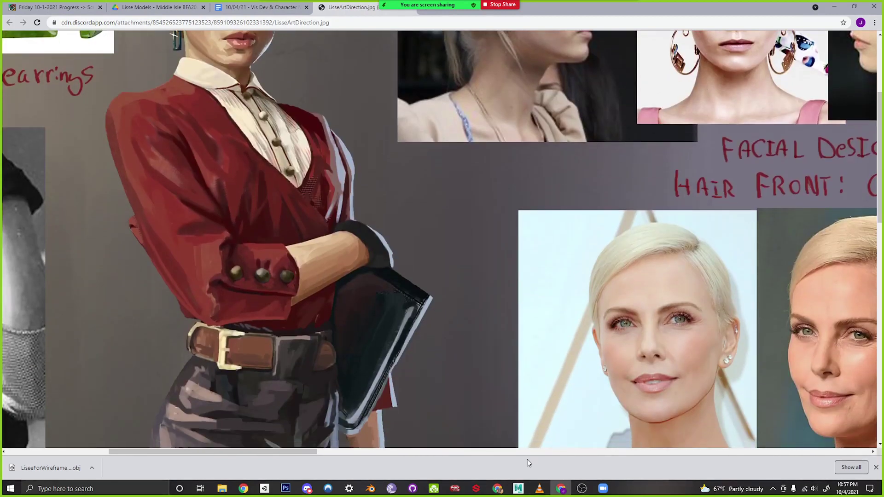
left_click_drag(313, 452, 422, 455)
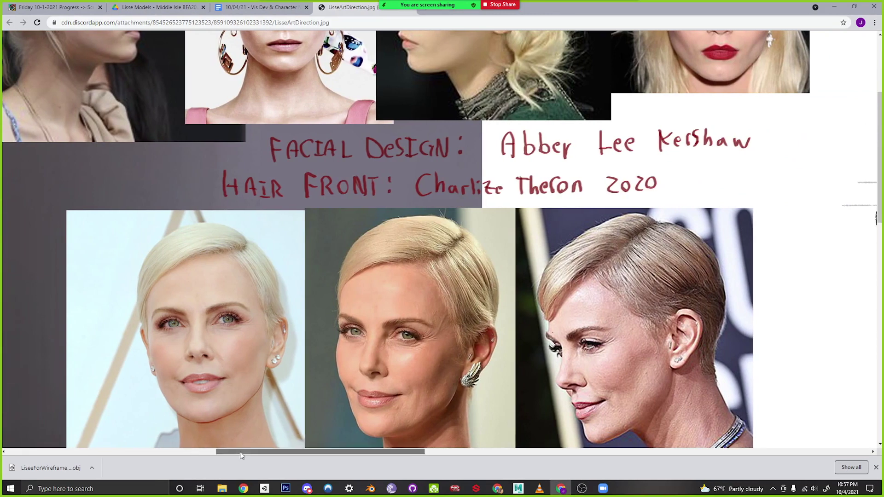
left_click_drag(240, 452, 99, 455)
scroll(282, 233, "up", 4)
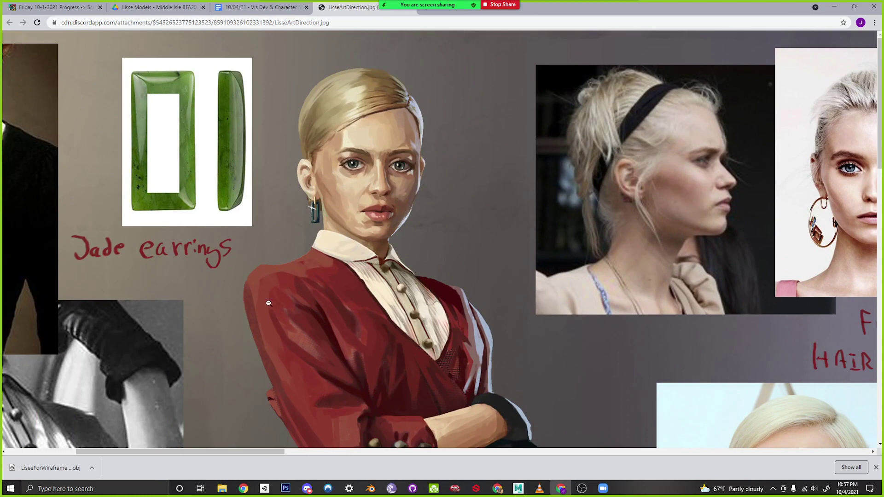
left_click_drag(222, 450, 153, 449)
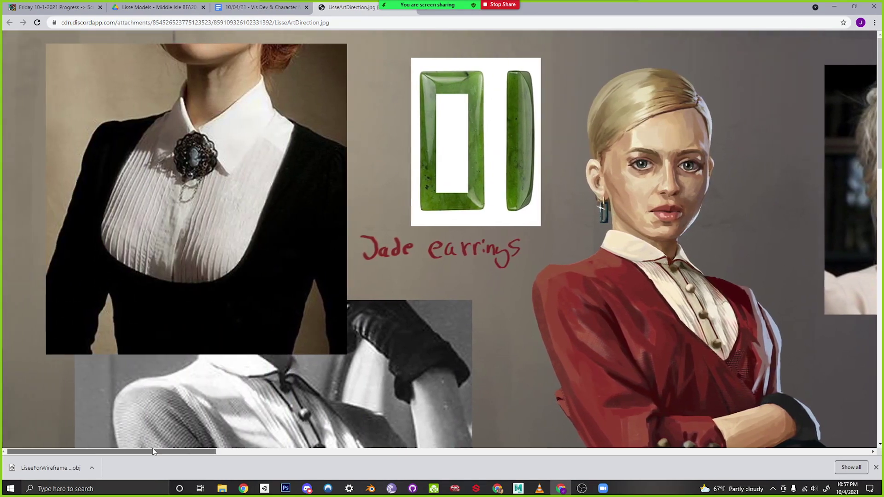
scroll(228, 341, "down", 2)
mouse_move(209, 452)
left_mouse_down()
mouse_move(340, 437)
mouse_move(870, 451)
left_mouse_up()
scroll(699, 272, "up", 1)
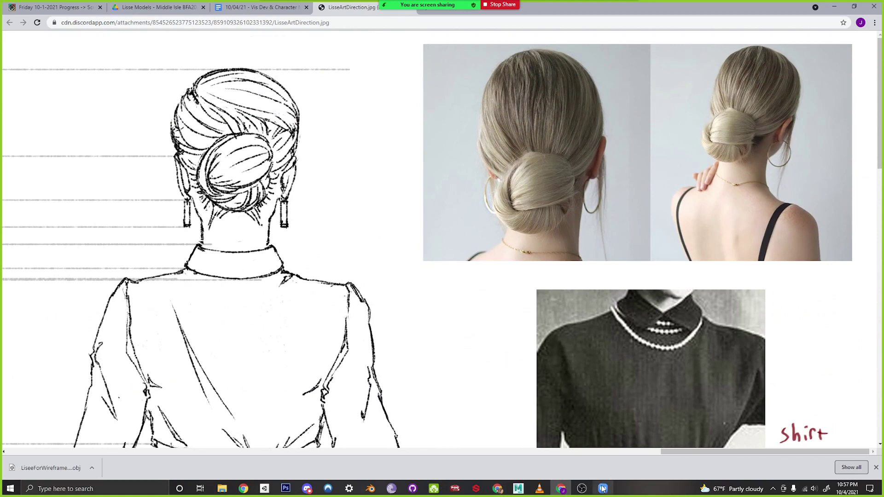
Switch to Maya, select the hair mesh, and examine the back of the head and the bun from rear and side views
mouse_move(563, 492)
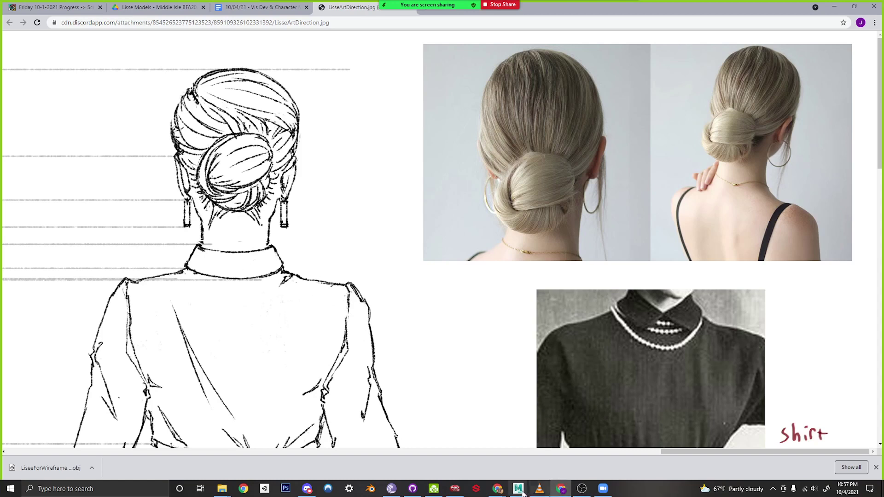
mouse_move(518, 488)
left_click(558, 453)
left_click_drag(510, 203, 491, 297, "alt")
left_click(588, 320)
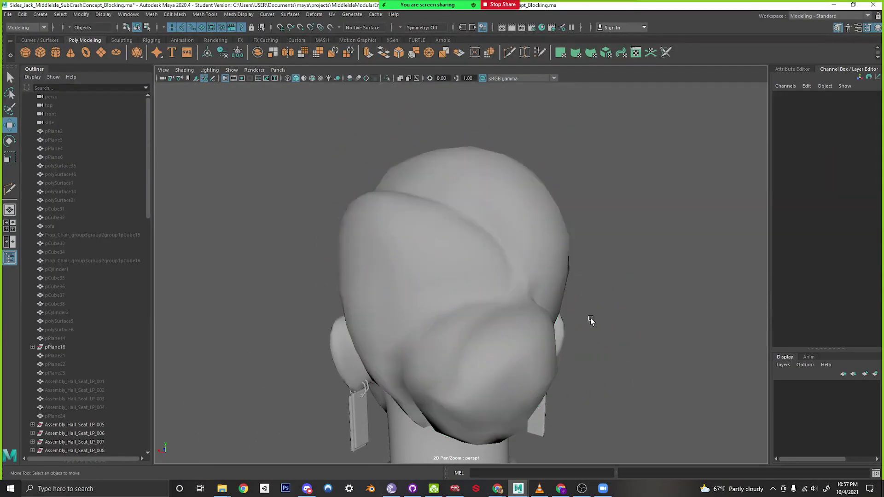
left_click_drag(588, 319, 525, 326, "alt")
middle_click_drag(576, 330, 422, 249, "alt")
left_click(463, 275)
middle_click_drag(463, 274, 491, 315, "alt")
left_click_drag(518, 347, 474, 350, "alt")
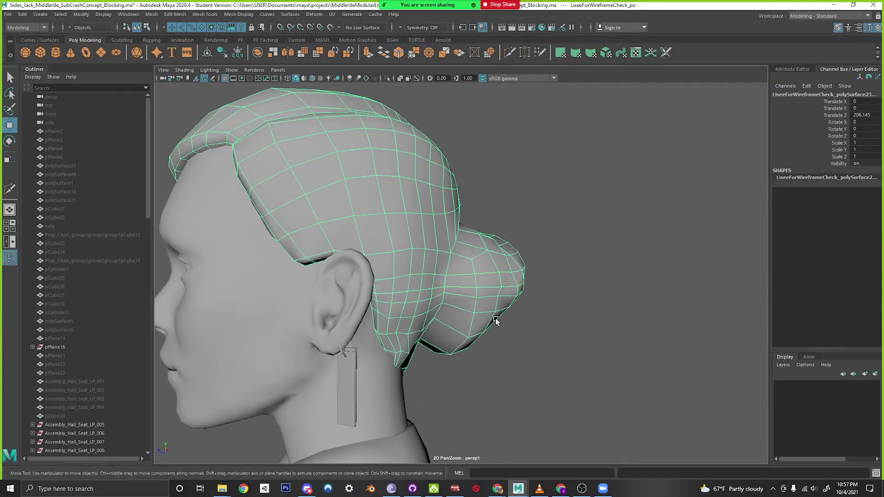
left_click_drag(499, 319, 559, 344, "alt")
scroll(518, 302, "up", 3)
scroll(519, 301, "down", 3)
left_click_drag(512, 360, 432, 363, "alt")
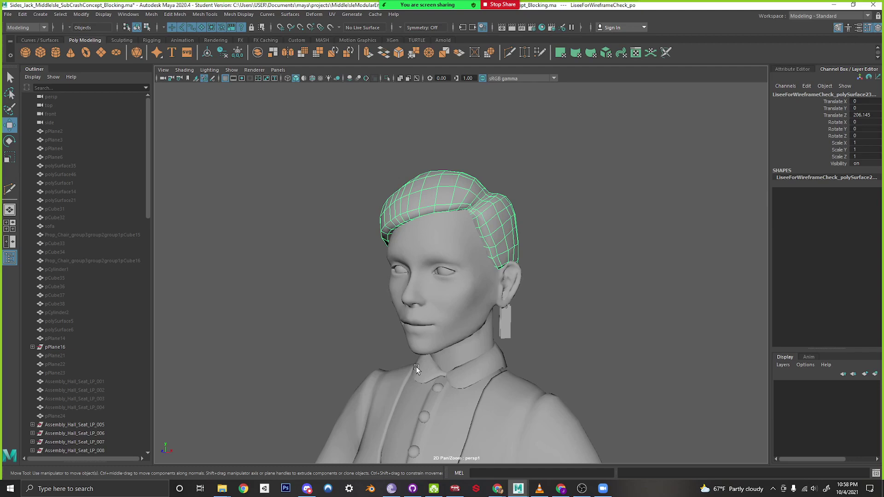
Deselect the hair and examine its smooth-shaded silhouette in profile, three-quarter and front views
left_click_drag(387, 288, 473, 207, "alt")
left_click(540, 289)
left_click_drag(356, 247, 502, 315, "alt")
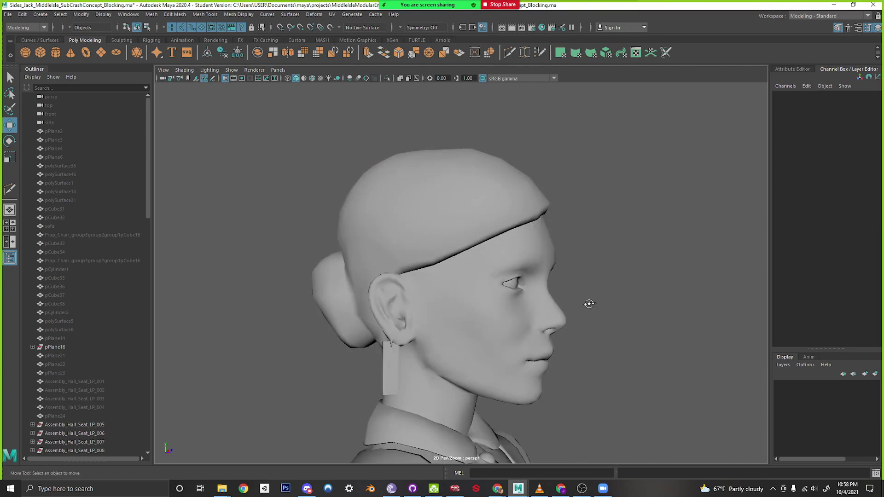
left_click_drag(588, 304, 502, 306, "alt")
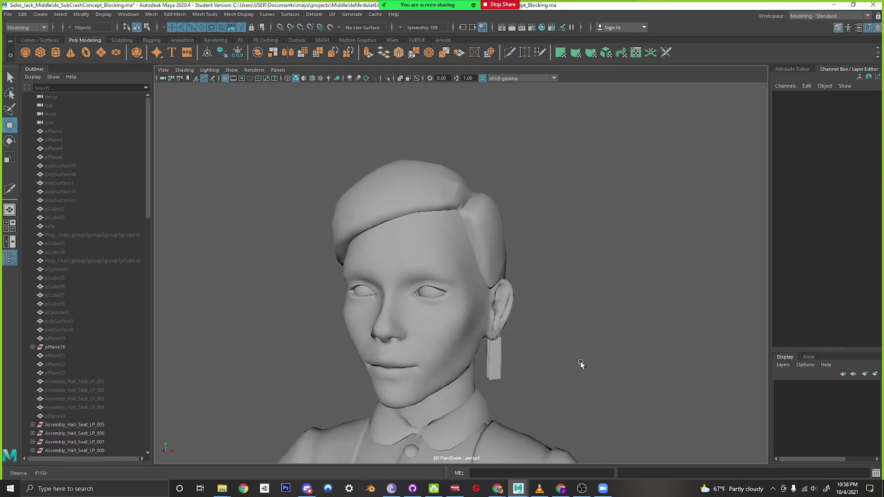
right_click_drag(581, 361, 366, 314, "alt")
left_click_drag(531, 337, 561, 338, "alt")
right_click_drag(560, 337, 588, 294, "alt")
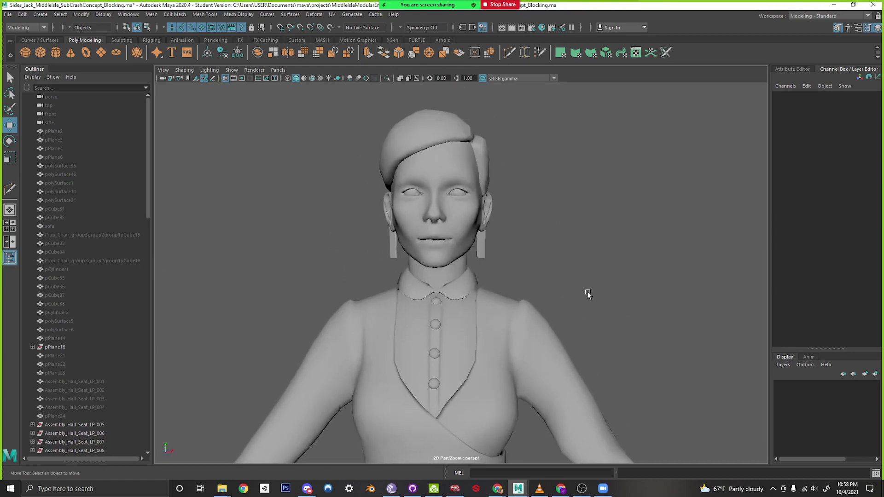
middle_click_drag(537, 294, 557, 335, "alt")
left_click_drag(557, 335, 521, 333, "alt")
Select the hair mesh and examine its wireframe flow from the front hairline around to the bun
left_click(474, 150)
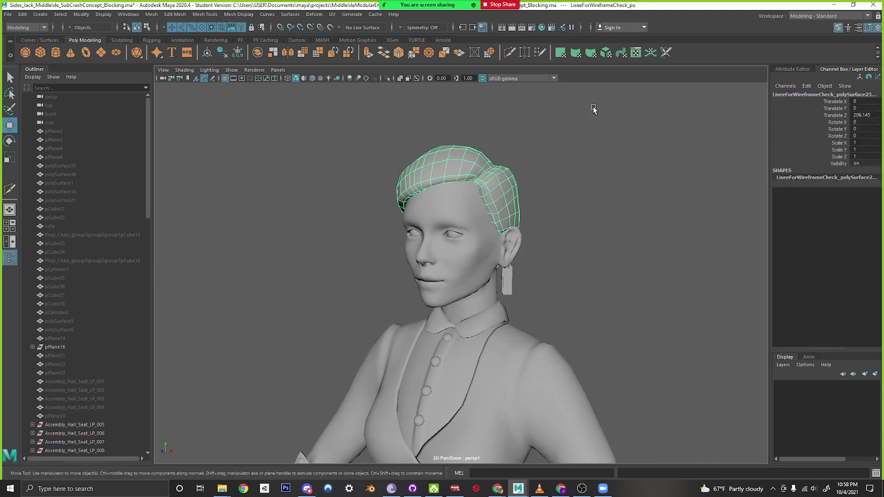
right_click_drag(561, 274, 545, 226, "alt")
left_click_drag(546, 226, 521, 316, "alt")
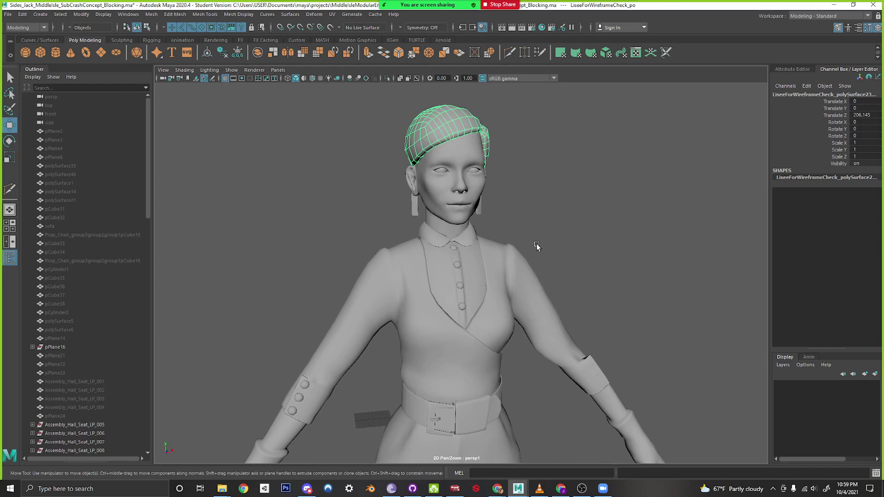
left_click_drag(510, 226, 430, 221, "alt")
middle_click_drag(518, 236, 512, 375, "alt")
right_click_drag(368, 369, 429, 368, "alt")
left_click_drag(482, 371, 442, 375, "alt")
right_click_drag(441, 376, 519, 382, "alt")
middle_click_drag(518, 381, 486, 298, "alt")
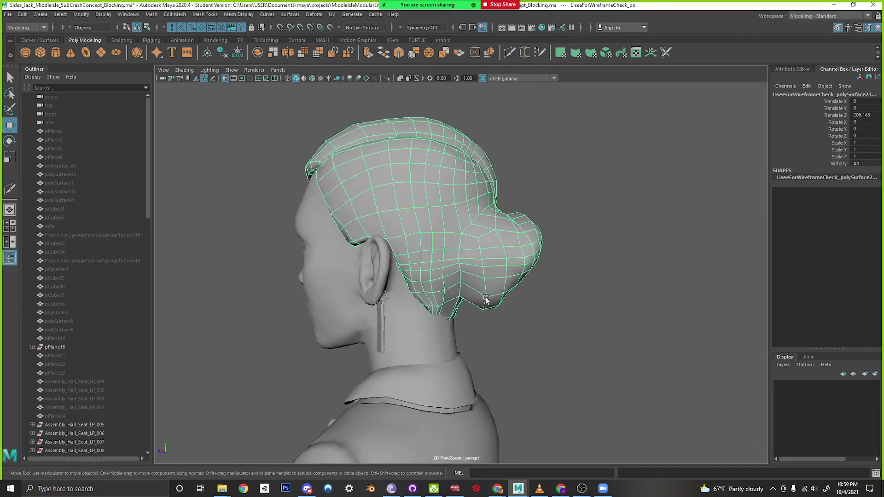
left_click_drag(486, 299, 460, 189, "alt")
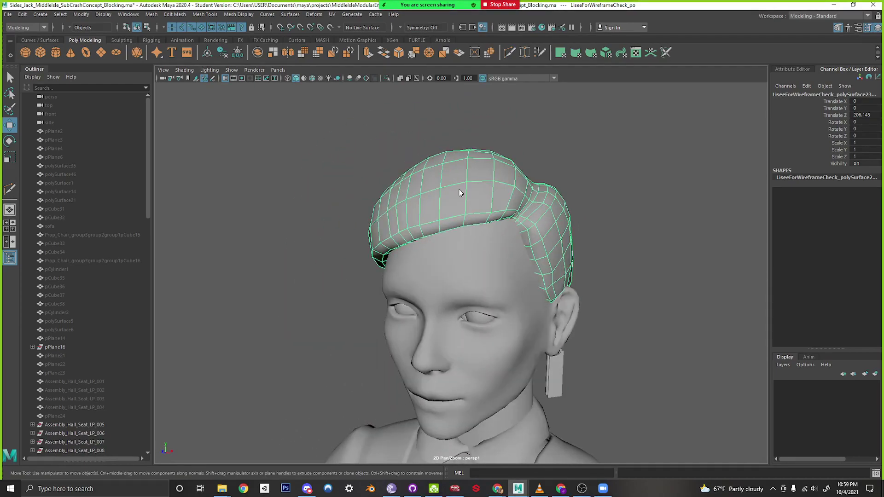
Select all faces of the hair mesh in face component mode
right_click_drag(460, 189, 460, 213)
scroll(470, 249, "down", 6)
left_click_drag(486, 285, 528, 276, "alt")
left_click_drag(394, 195, 511, 293)
right_click_drag(548, 336, 677, 377, "alt")
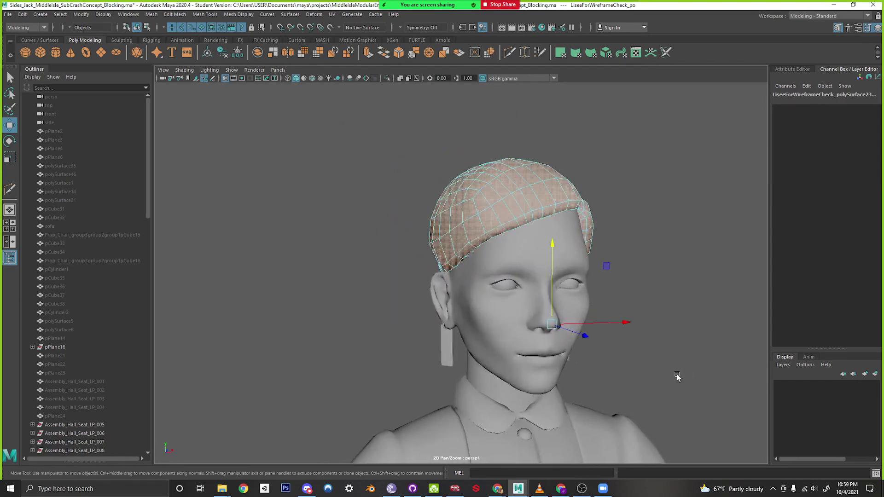
left_click_drag(677, 376, 632, 355, "alt")
left_click_drag(618, 316, 499, 305, "alt")
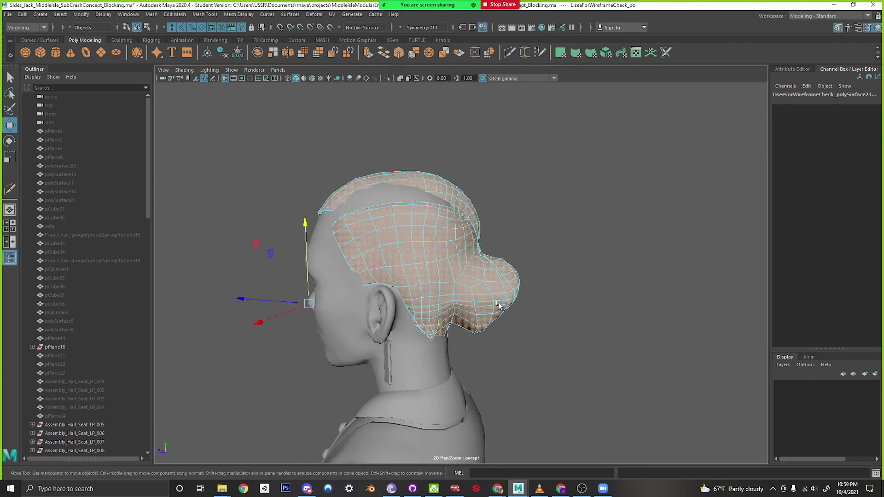
right_click_drag(501, 251, 459, 251)
left_click_drag(459, 251, 501, 251, "alt")
right_click_drag(500, 251, 459, 251)
left_click_drag(491, 237, 557, 363)
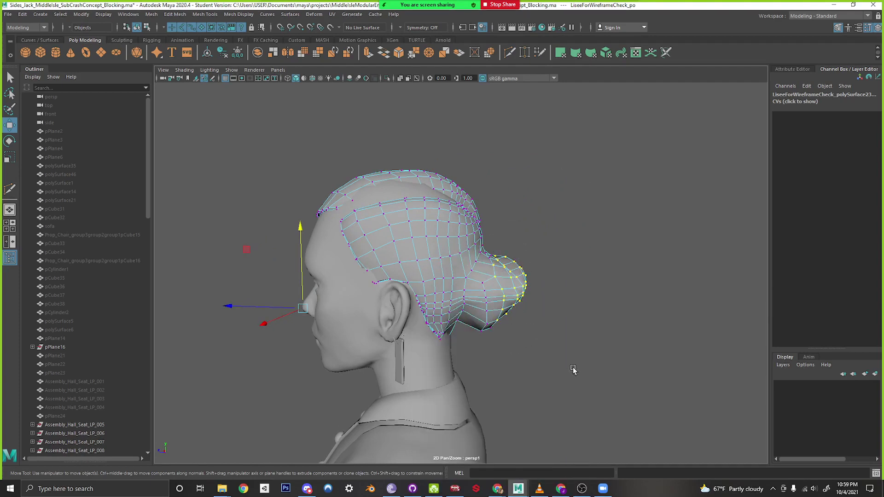
Narrow the hair's face selection to the bun, delete those faces, and return to object mode with nothing selected
right_click_drag(478, 260, 479, 275)
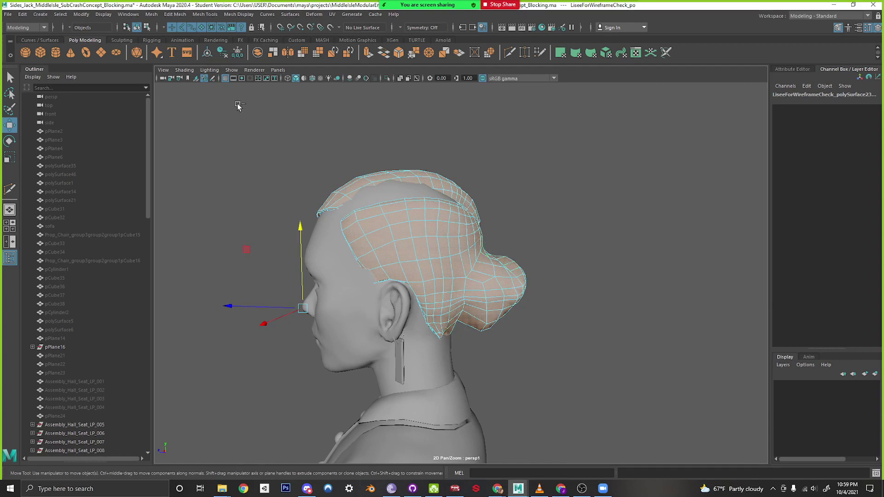
left_click_drag(244, 110, 452, 346, "ctrl")
left_click_drag(424, 148, 500, 252, "ctrl")
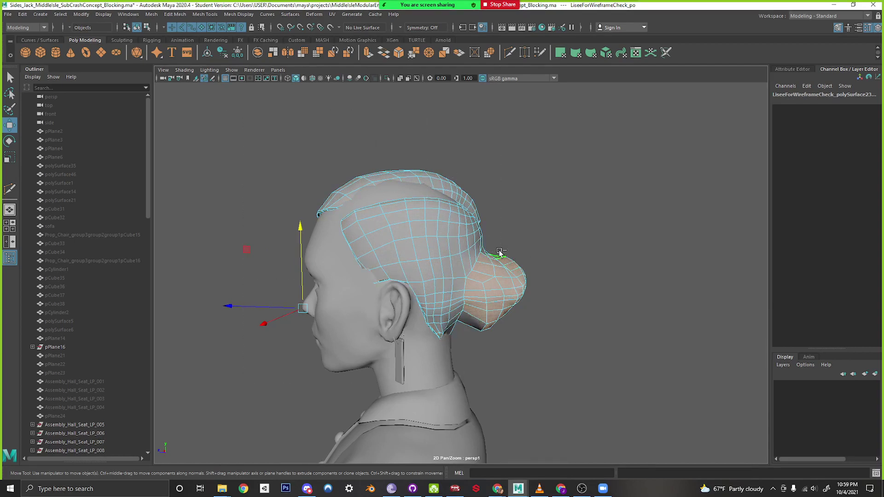
key("Delete")
right_click_drag(442, 231, 478, 222)
left_click(585, 363)
Select the remaining hair mesh and examine the scalp hair's shape and edge flow without the bun
left_click_drag(585, 364, 328, 368, "alt")
left_click(569, 250)
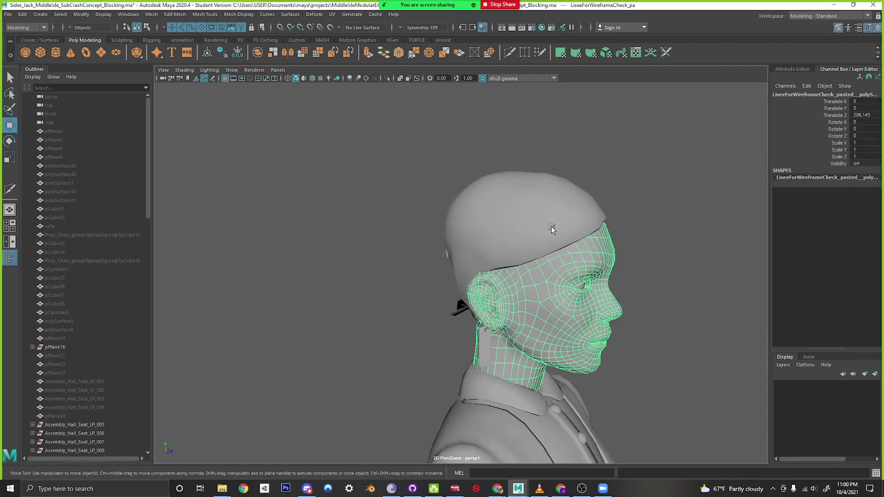
left_click(551, 226)
left_click_drag(552, 227, 524, 281, "alt")
middle_click_drag(524, 281, 454, 308, "alt")
left_click_drag(454, 308, 427, 292, "alt")
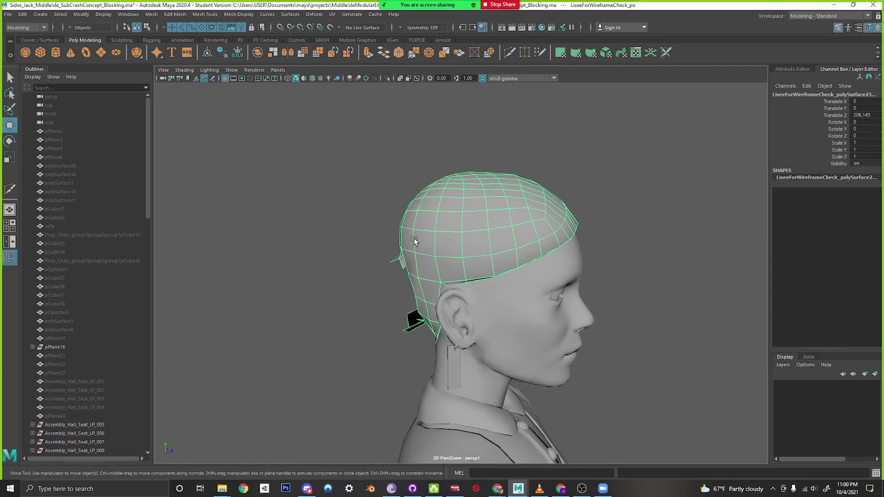
left_click_drag(414, 241, 456, 235, "alt")
left_click_drag(390, 290, 466, 218, "alt")
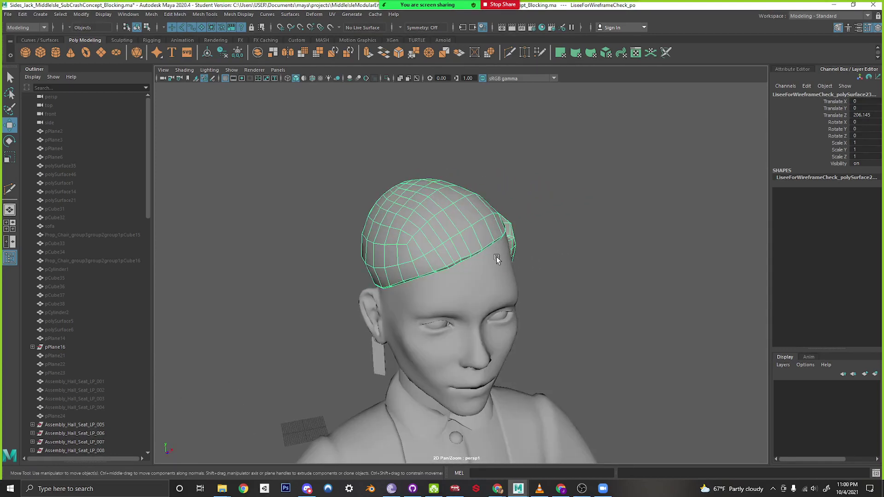
left_click_drag(497, 258, 420, 256, "alt")
Deselect the hair and examine the full figure, the wrapped top, belt and rolled sleeve cuffs
right_click_drag(455, 206, 515, 193)
left_click(516, 195)
scroll(537, 363, "down", 5)
scroll(537, 362, "down", 3)
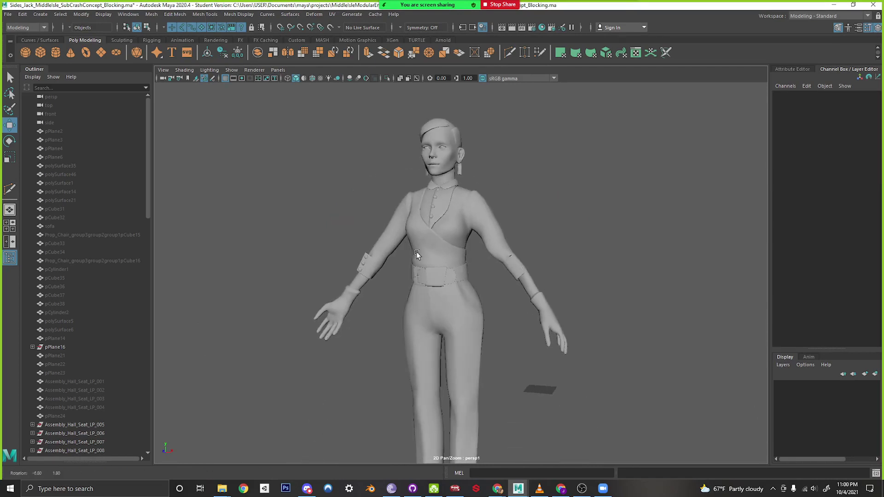
scroll(549, 355, "up", 6)
left_click_drag(558, 346, 576, 341, "alt")
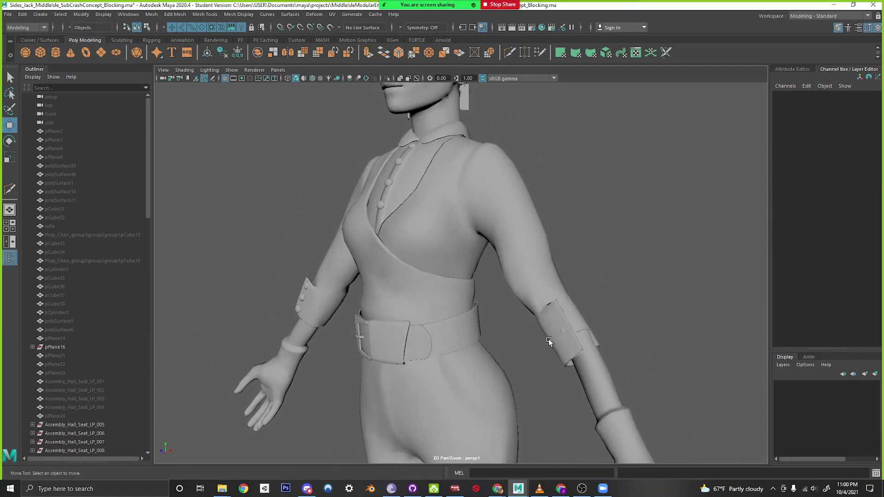